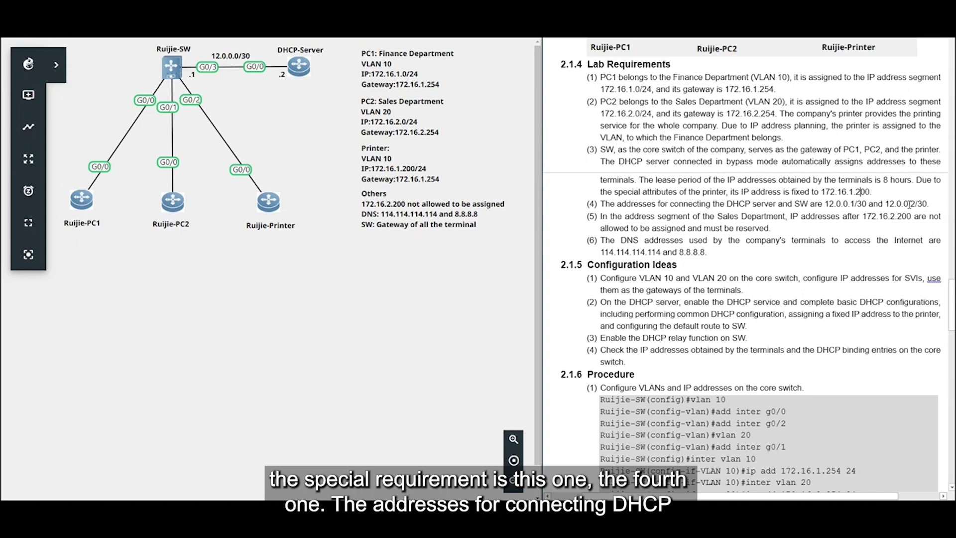
Step: Highlight requirement (4) on the DHCP link addresses, then scroll down to the Procedure section
left_click(586, 206)
left_click_drag(587, 206, 940, 211)
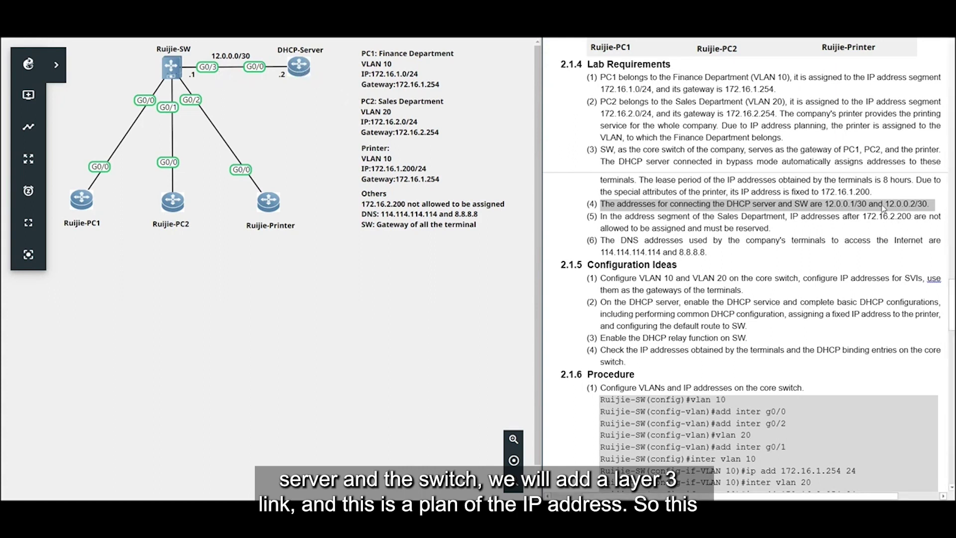
left_click(870, 220)
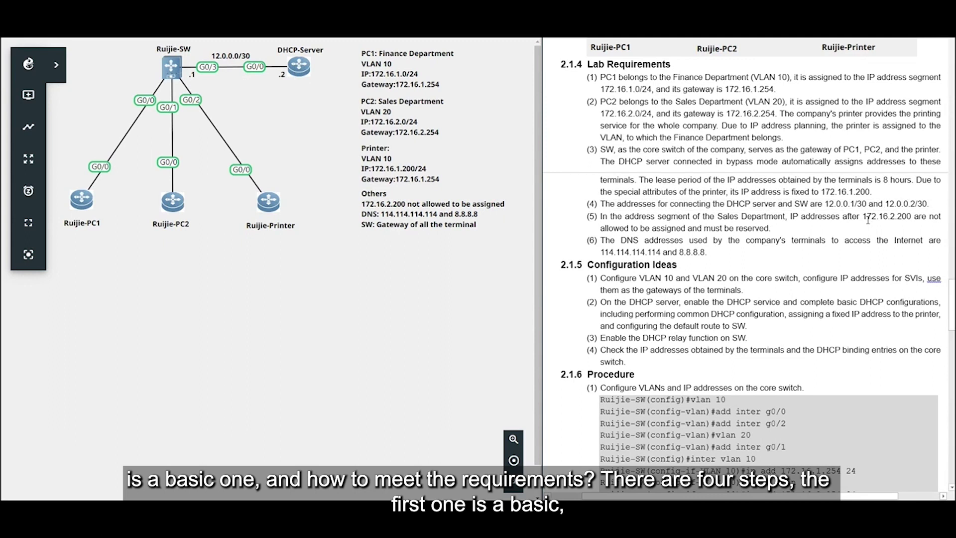
scroll(867, 220, "down", 2)
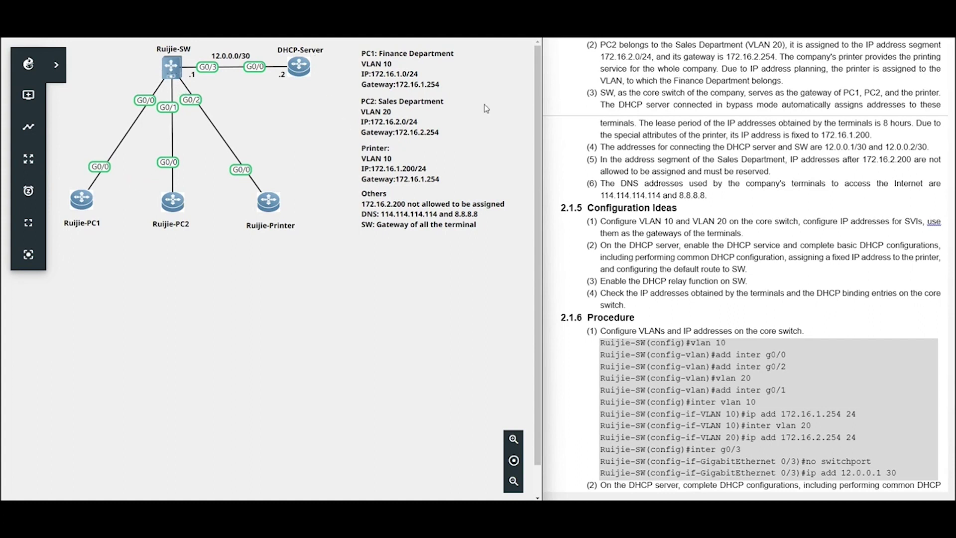
Step: Highlight configuration idea (2) on the DHCP server, then scroll to the DHCP-Server command listing
left_click(764, 274)
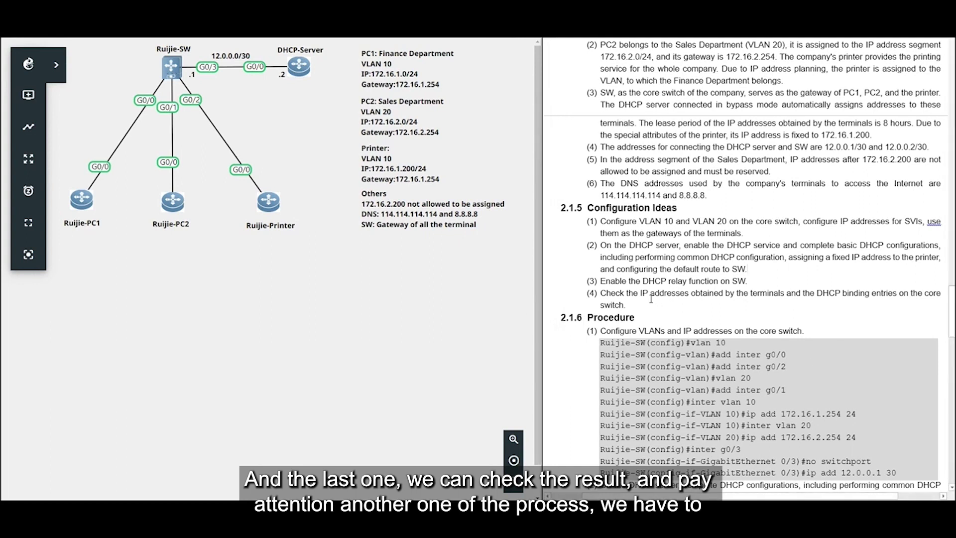
left_click_drag(751, 266, 601, 249)
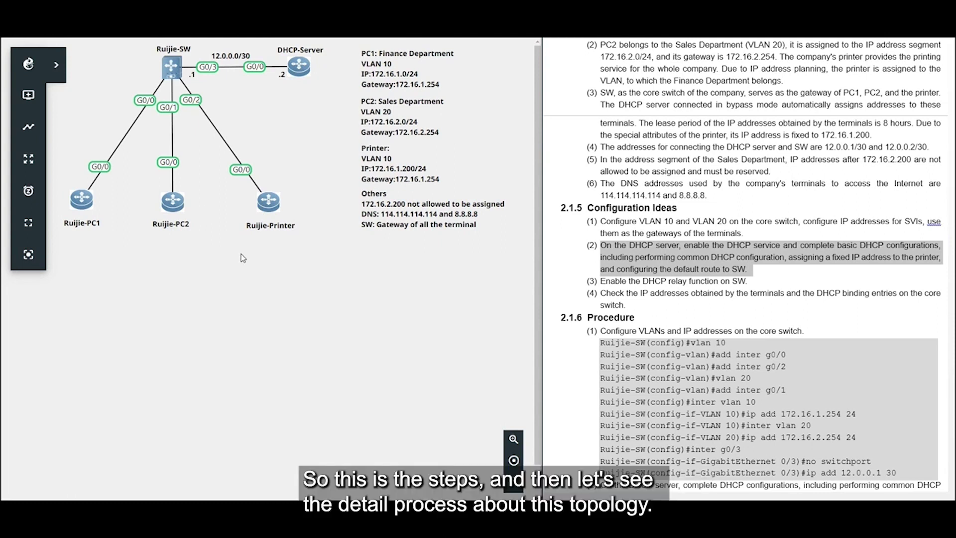
scroll(909, 199, "down", 5)
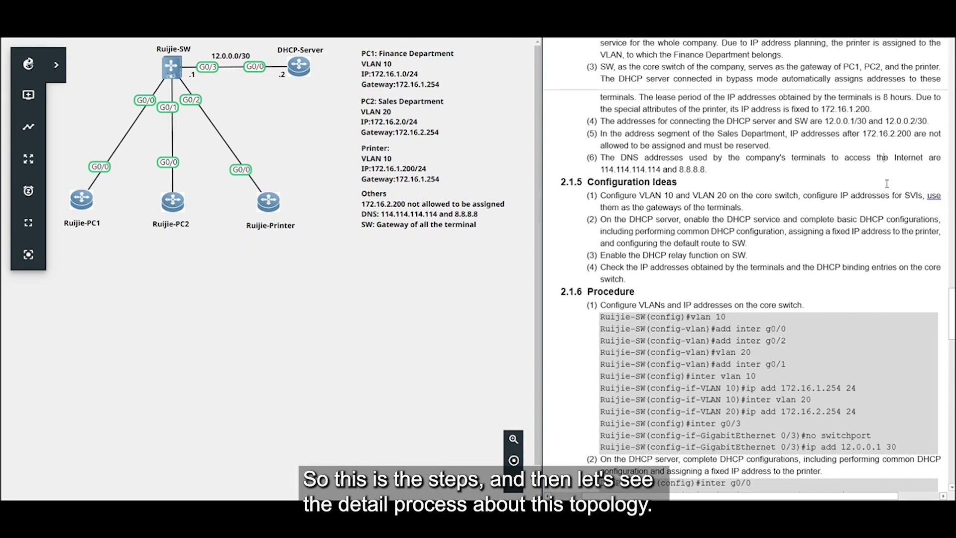
scroll(886, 184, "down", 3)
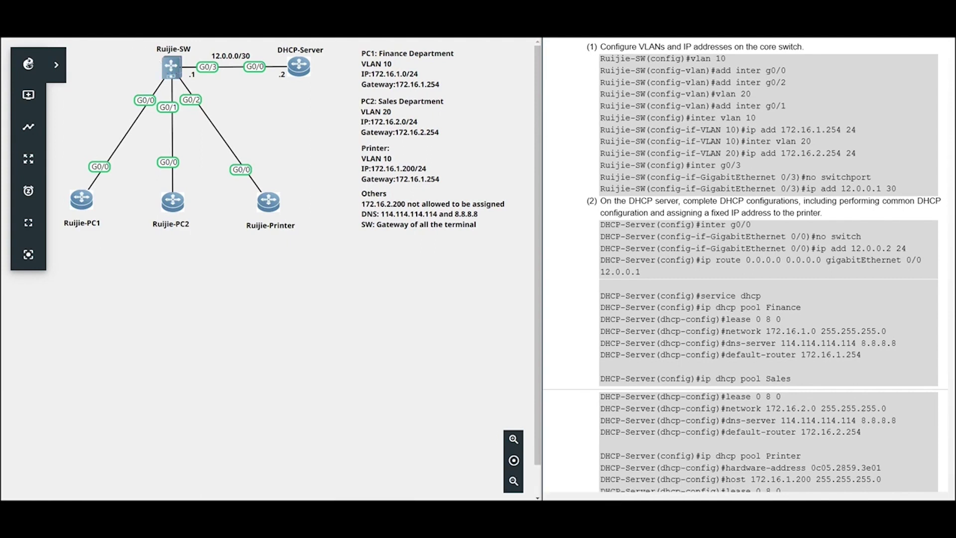
Step: Open a web console to Ruijie-SW and enlarge its window
right_click(168, 70)
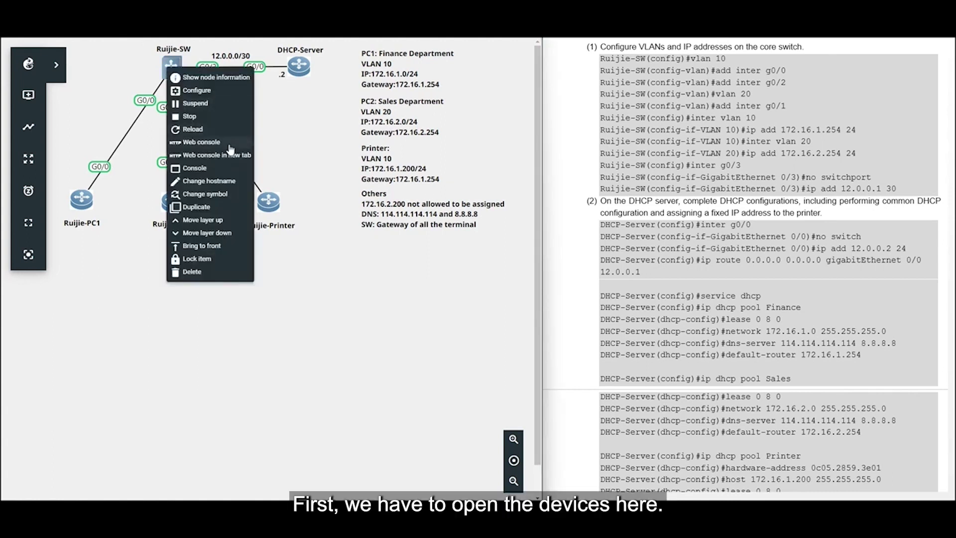
left_click(230, 148)
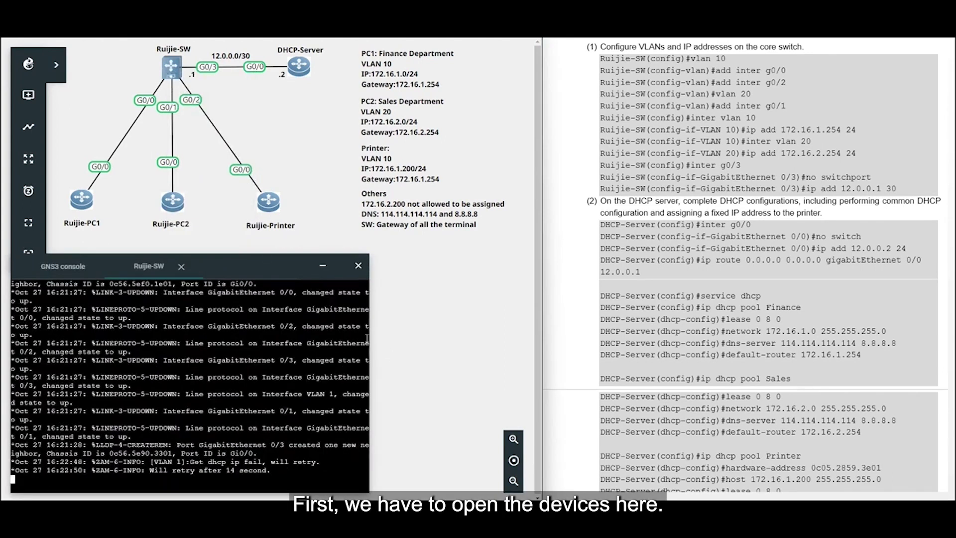
left_click_drag(370, 338, 519, 351)
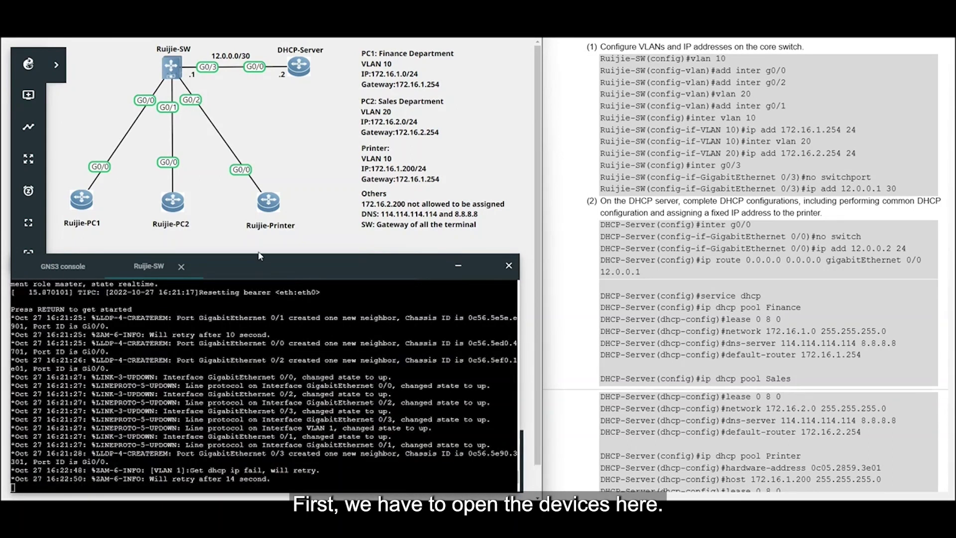
left_click_drag(263, 253, 264, 236)
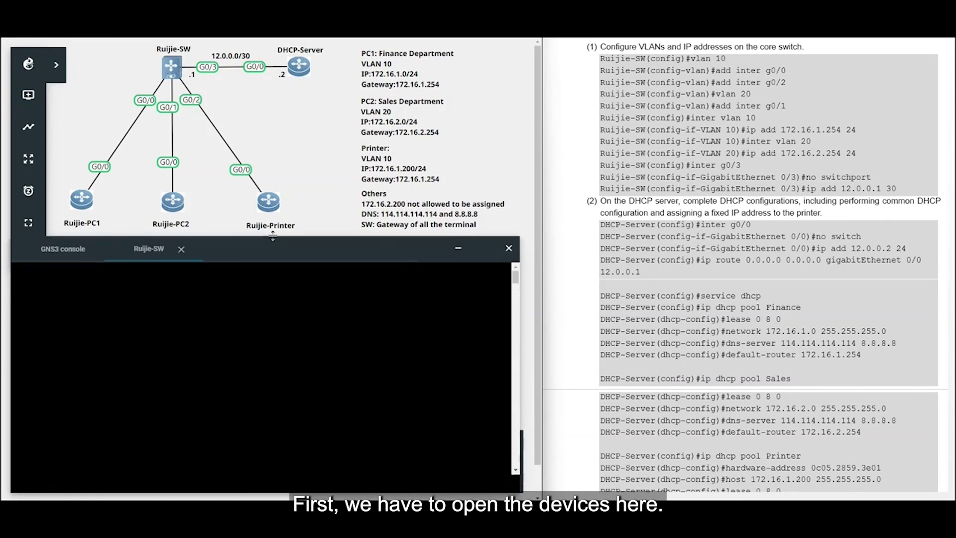
Step: Set the switch's enable password, enter global configuration mode and type 'host Ruijie-SW'
key("Return")
key("Return")
key("Return")
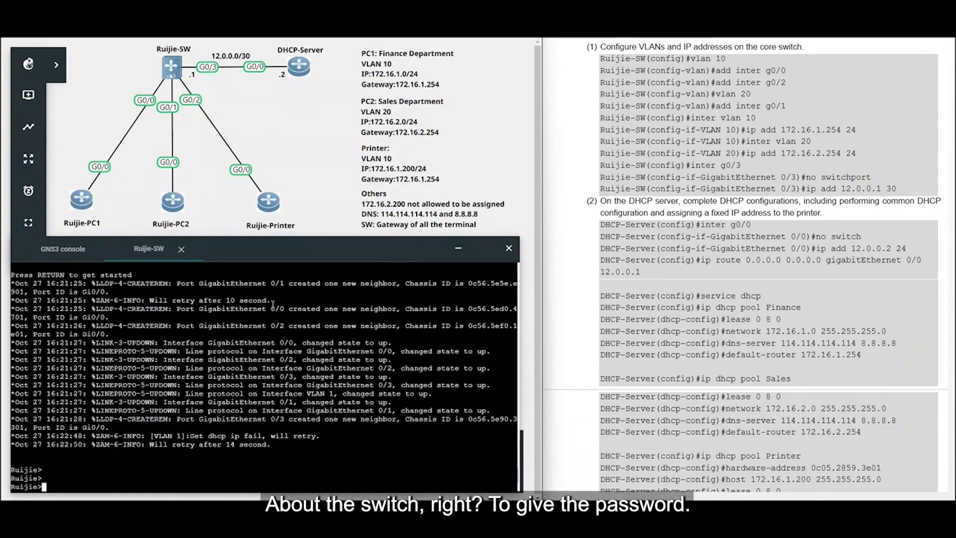
type("ena")
key("Return")
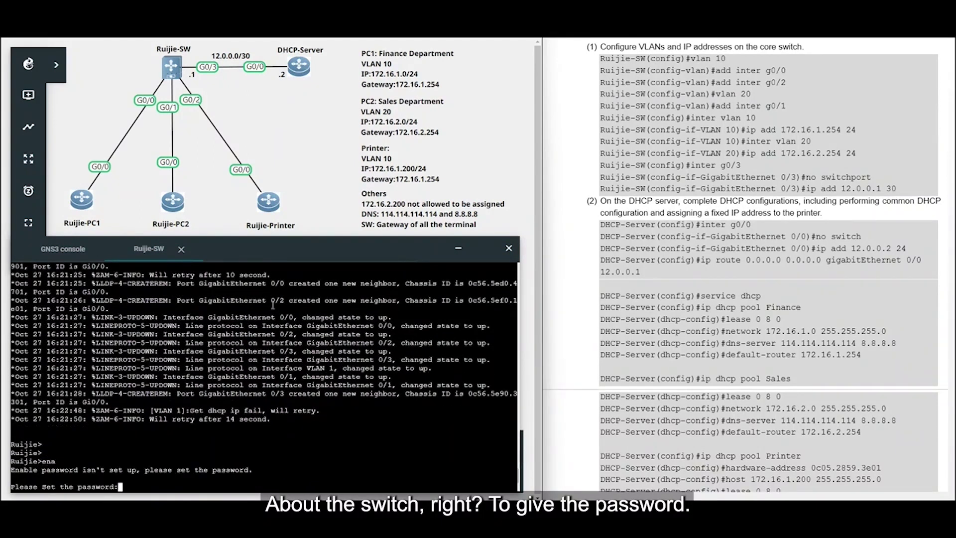
type("**********")
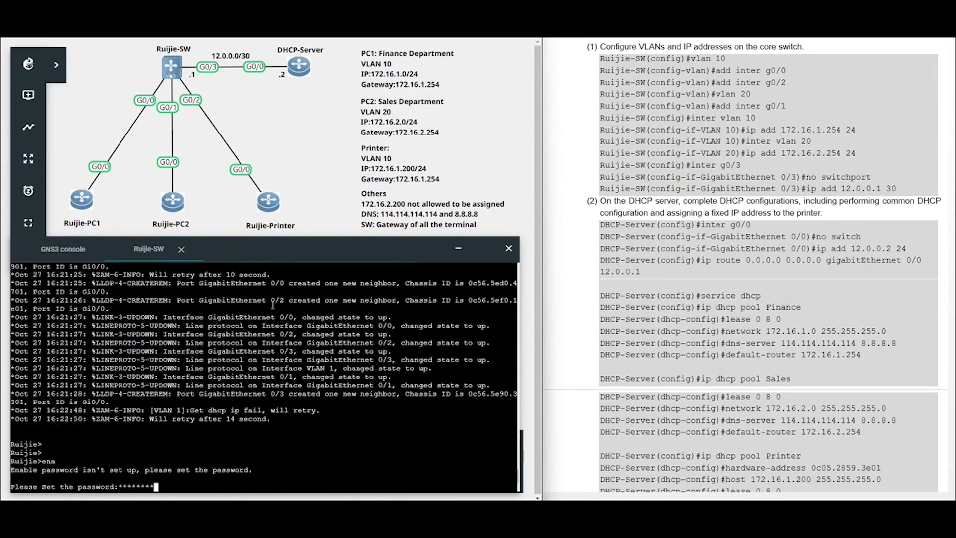
key("Return")
type("******")
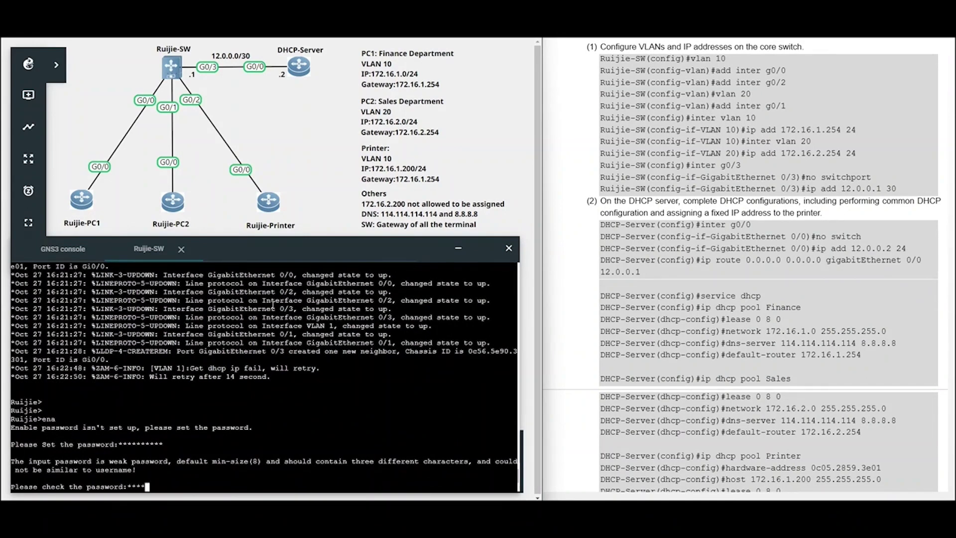
type("****")
key("Return")
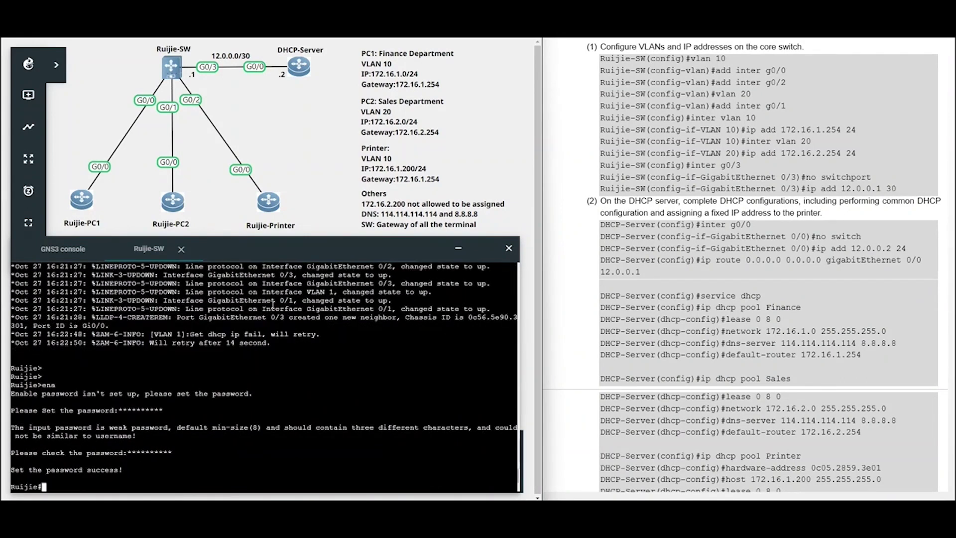
type("con t")
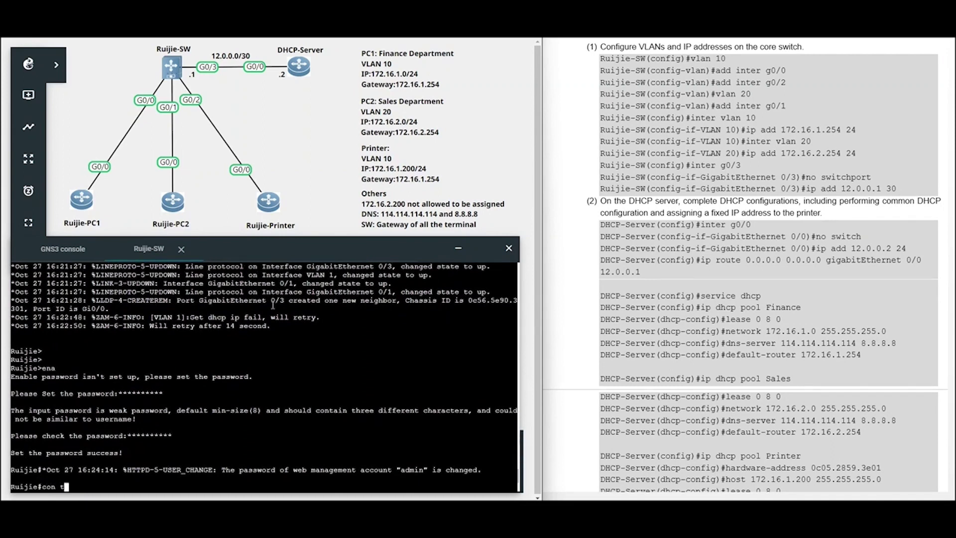
key("Return")
key("Return")
key("Return")
key("Return")
type("host")
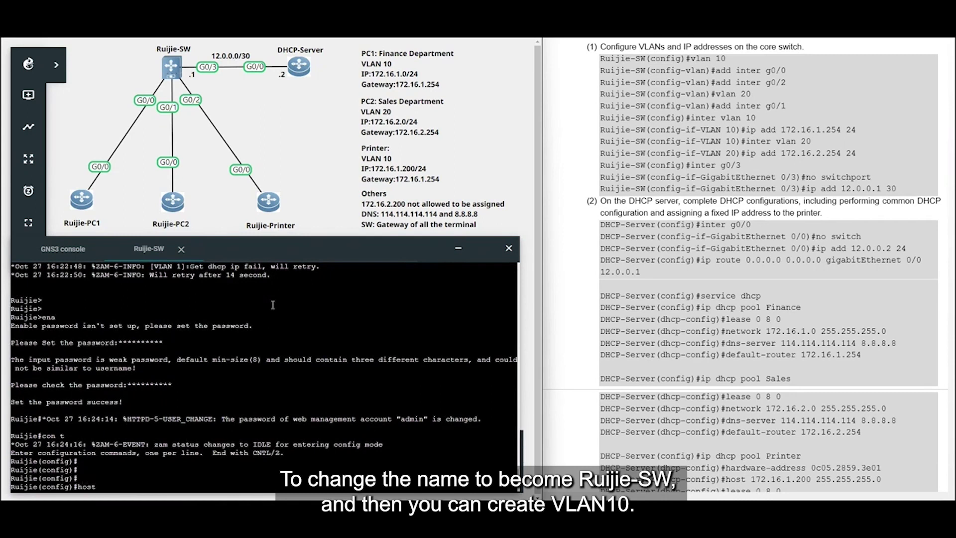
type(" Ruijie-SW")
Step: Apply hostname Ruijie-SW and create VLAN 10 containing ports g0/0 and g0/2
key("Return")
key("Return")
key("Return")
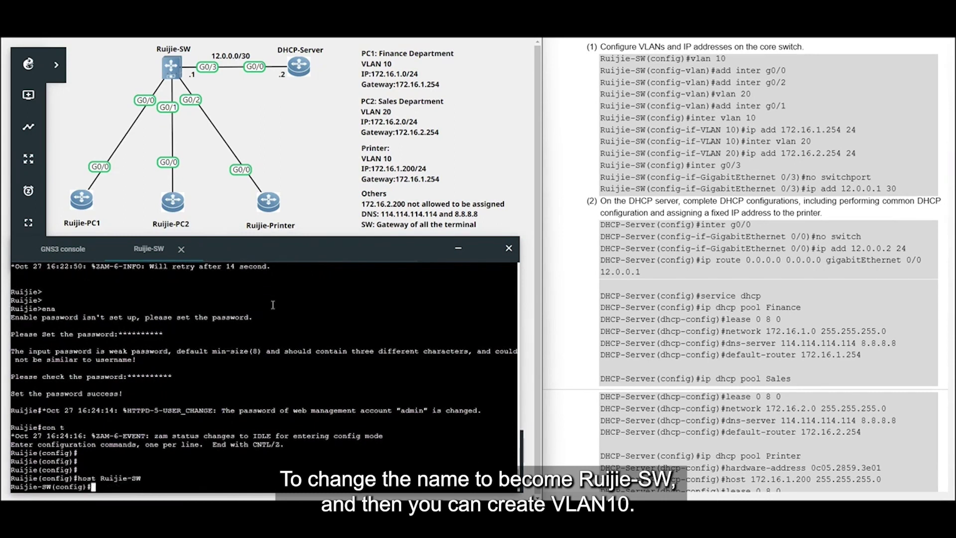
type("vlan 10")
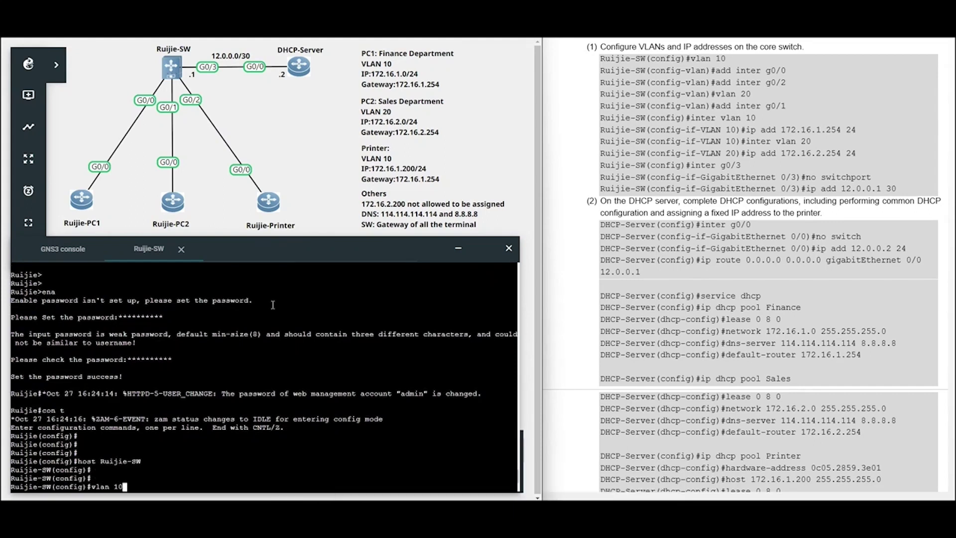
key("Return")
type("add")
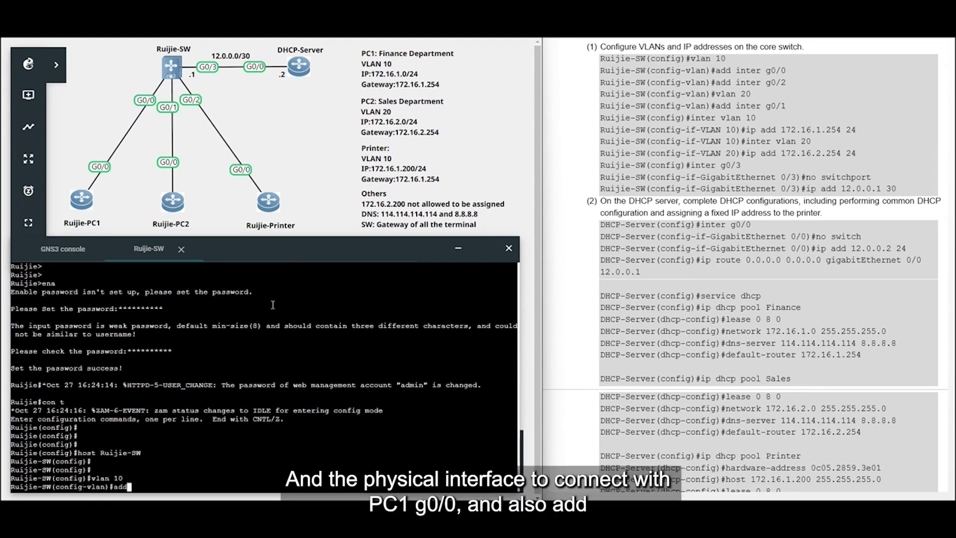
type(" inter g0/0")
key("Return")
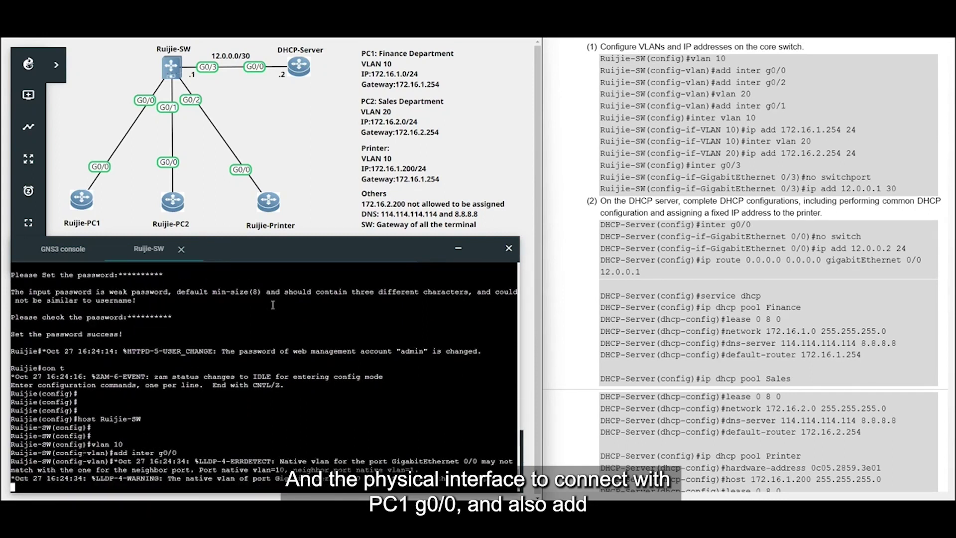
type("add inter")
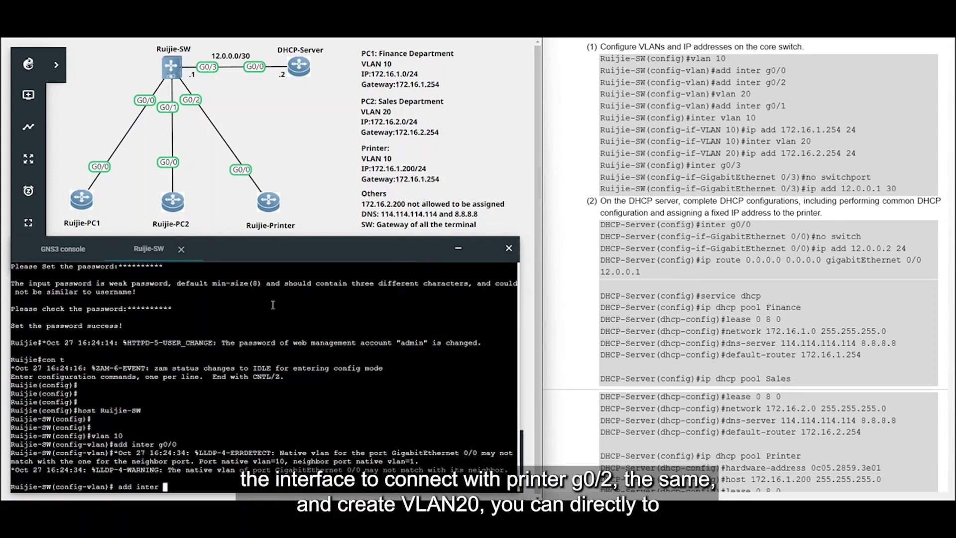
type(" g0/2")
key("Return")
Step: Create VLAN 20 containing port g0/1
key("Return")
key("Return")
key("Return")
key("Return")
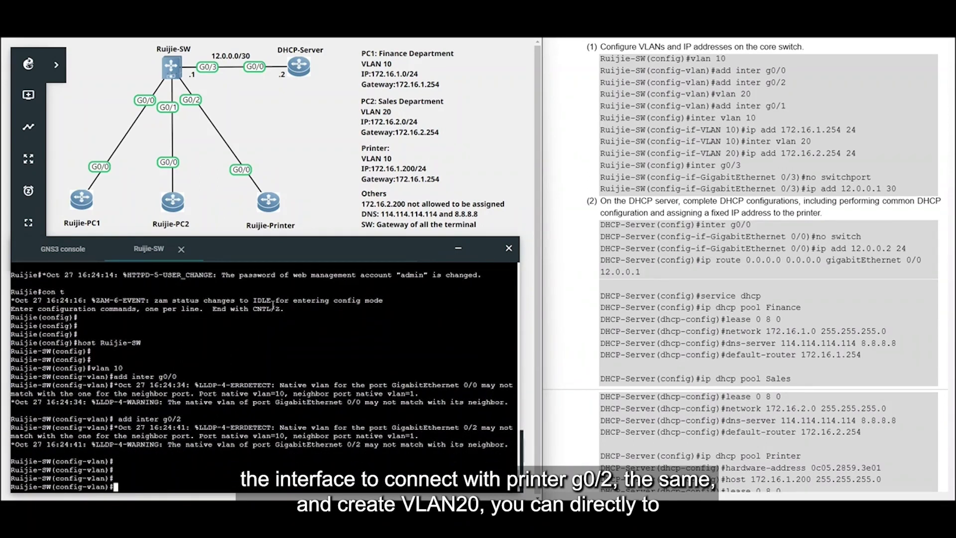
type("vlan 20")
key("Return")
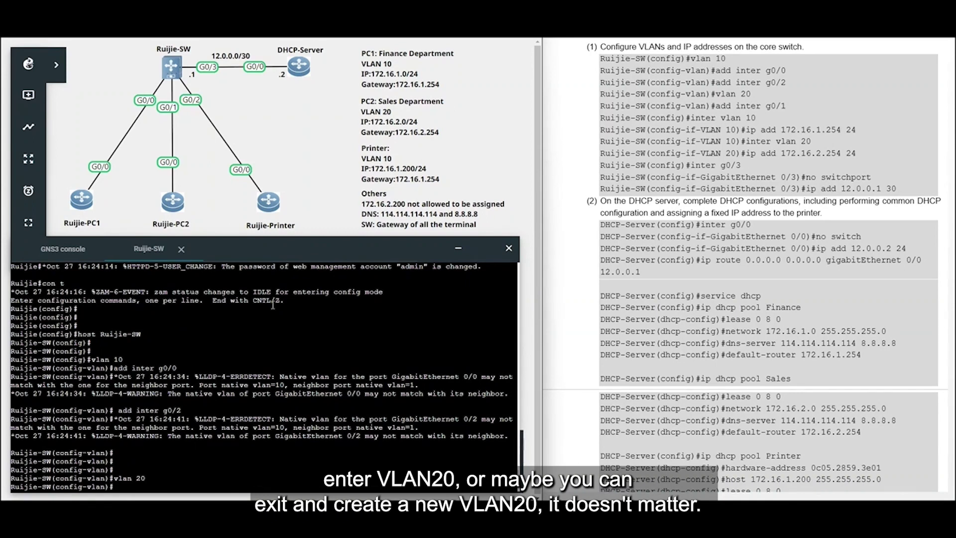
key("Return")
key("Return")
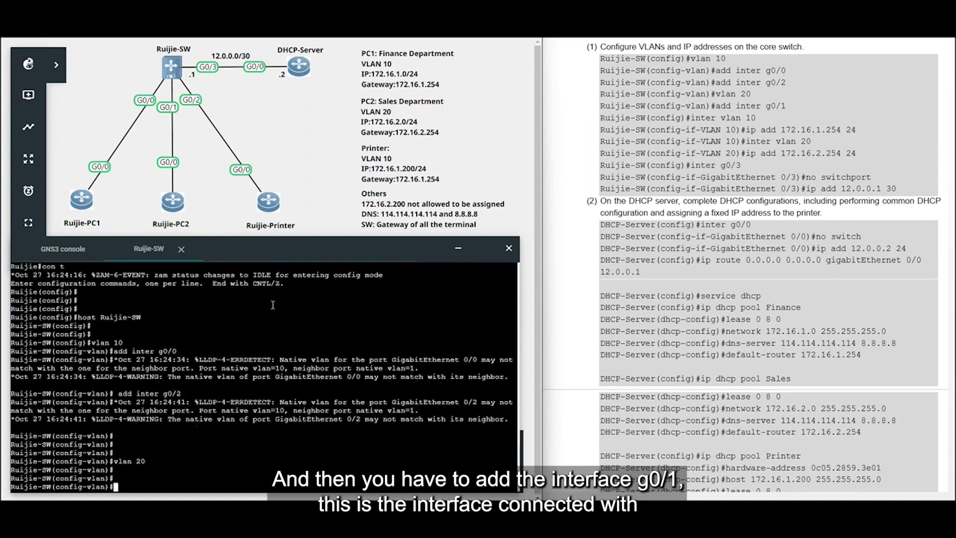
type("add inter g0/1")
key("Return")
key("Return")
key("Return")
key("Return")
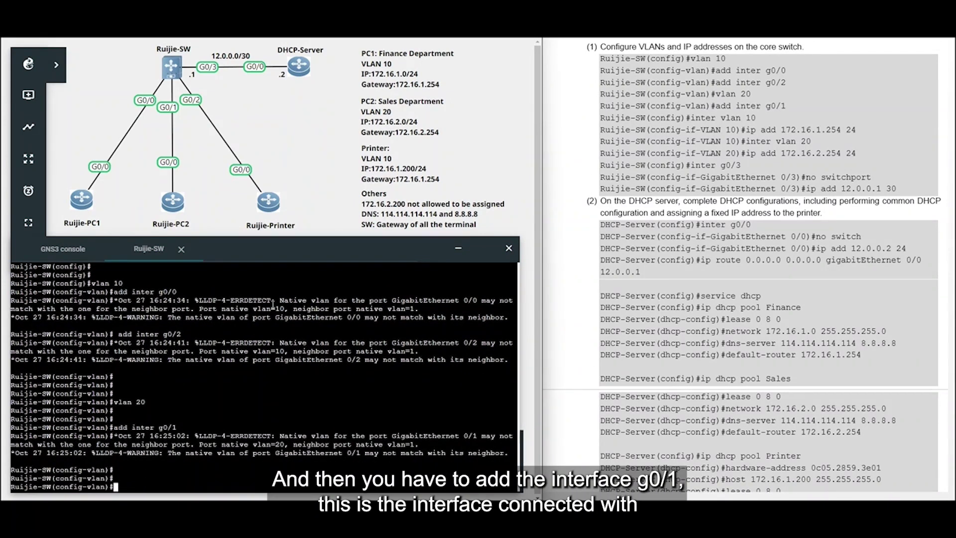
key("Return")
key("Return")
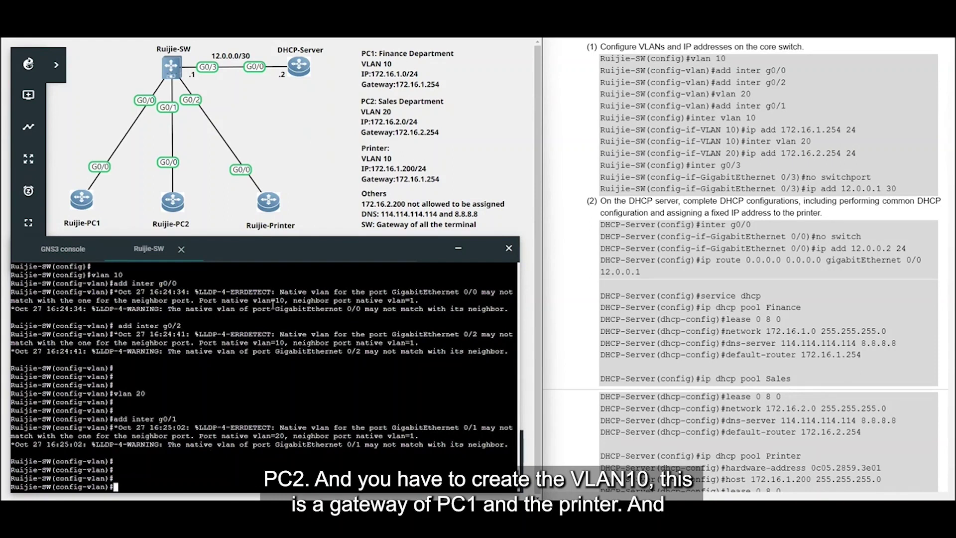
type("inter vlan 10")
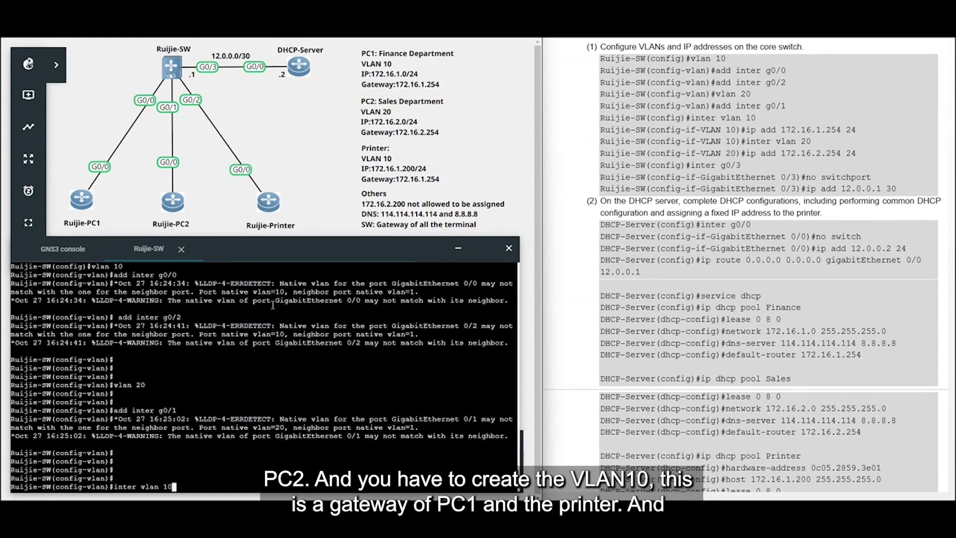
Step: Assign gateway address 172.16.1.254/24 to interface VLAN 10
key("Return")
key("Return")
key("Return")
key("Return")
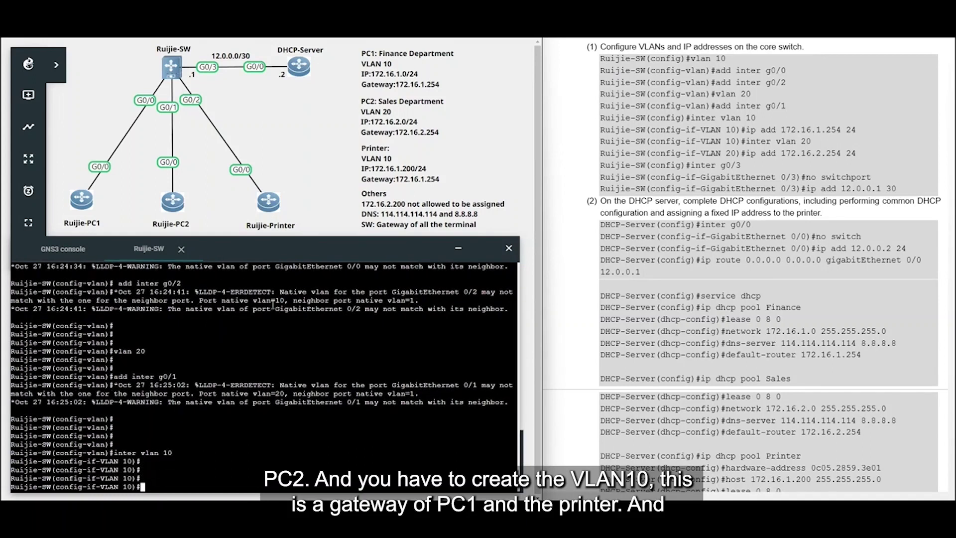
key("Return")
key("Return")
key("Return")
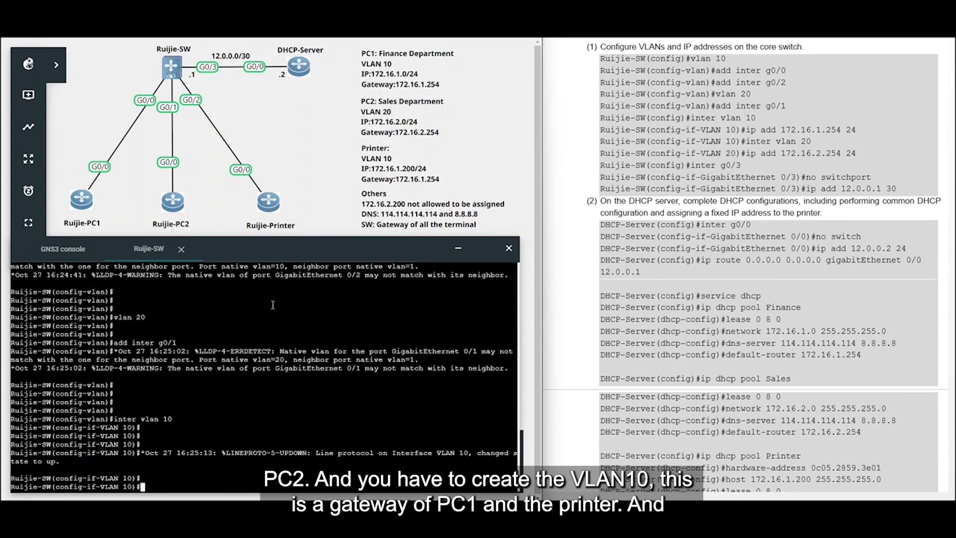
type("i")
key("BackSpace")
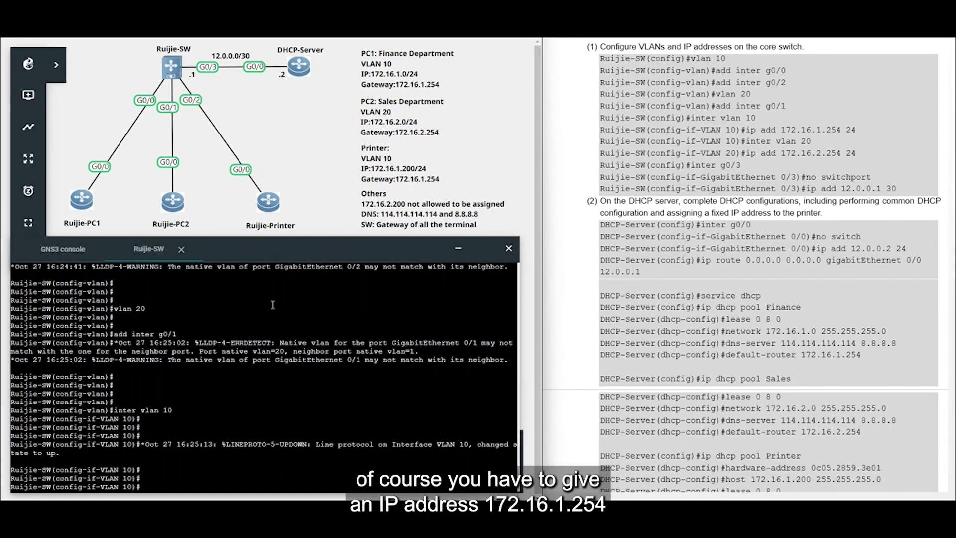
type("ip ad")
key("Tab")
type("1")
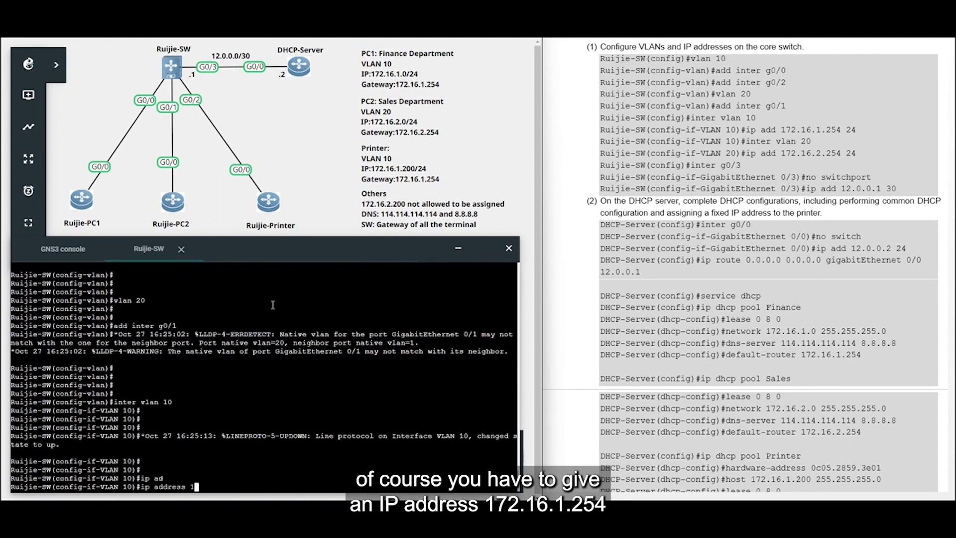
type("72.16.1254")
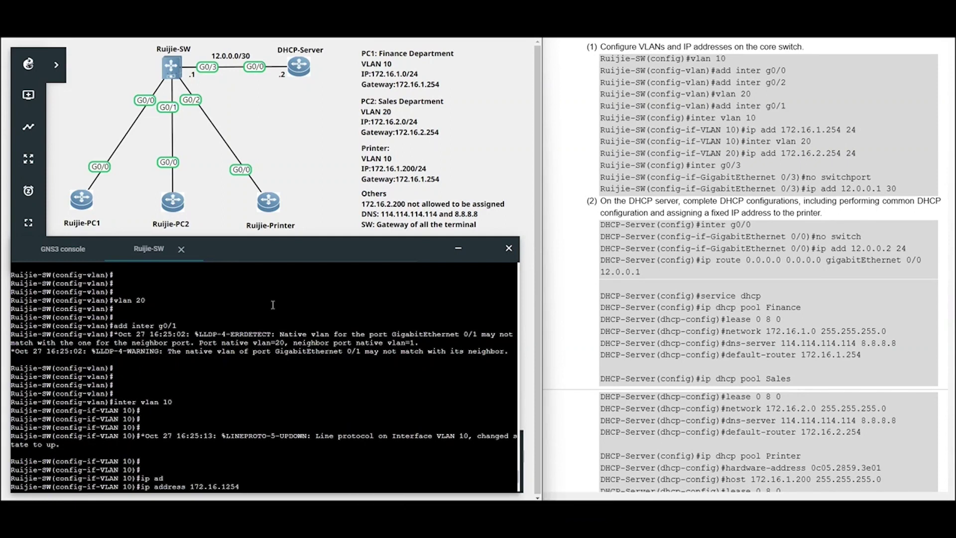
key("Left")
key("Left")
type(".")
key("Right")
key("Right")
key("Right")
type("24")
key("Return")
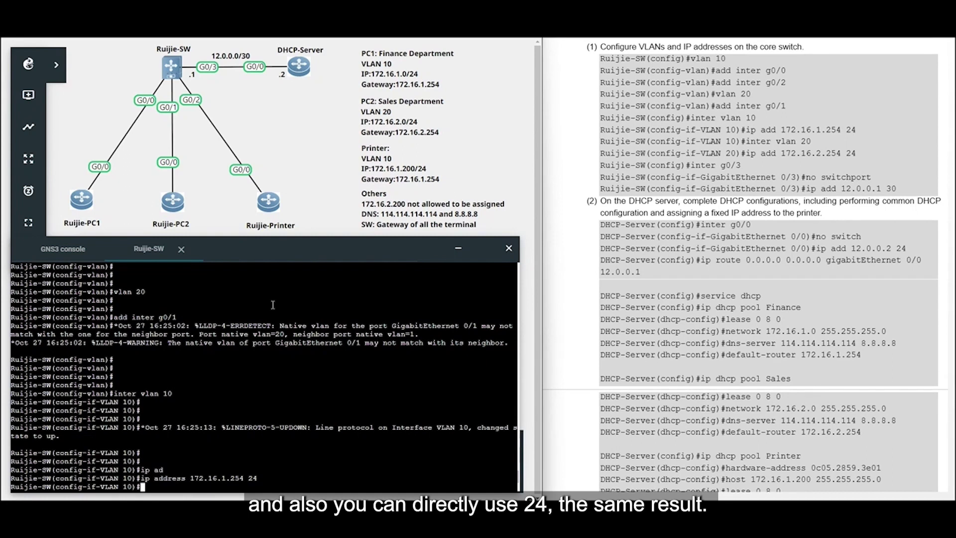
Step: Assign gateway address 172.16.2.254/24 to interface VLAN 20
key("Return")
key("Return")
key("Return")
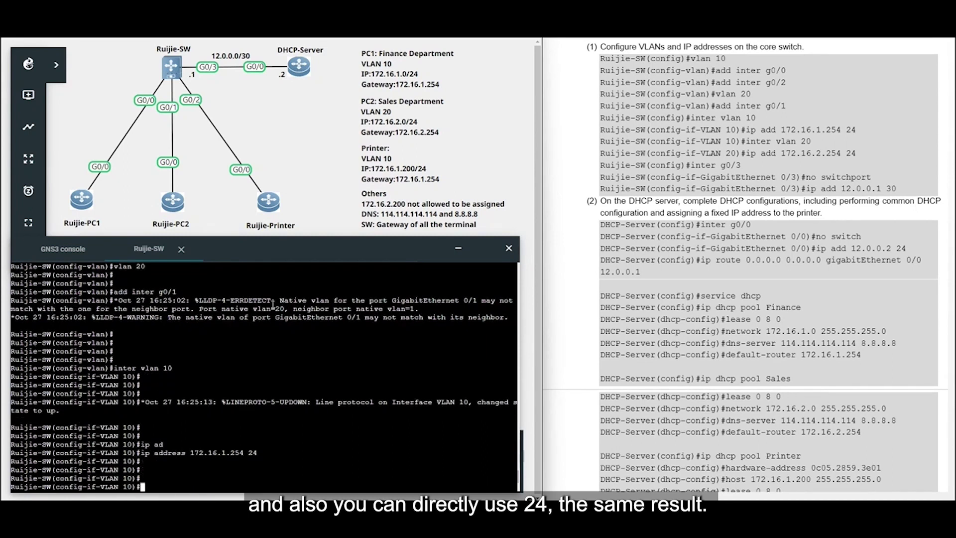
type("inter vlan 20")
key("Return")
type("ip add ")
type("172.16")
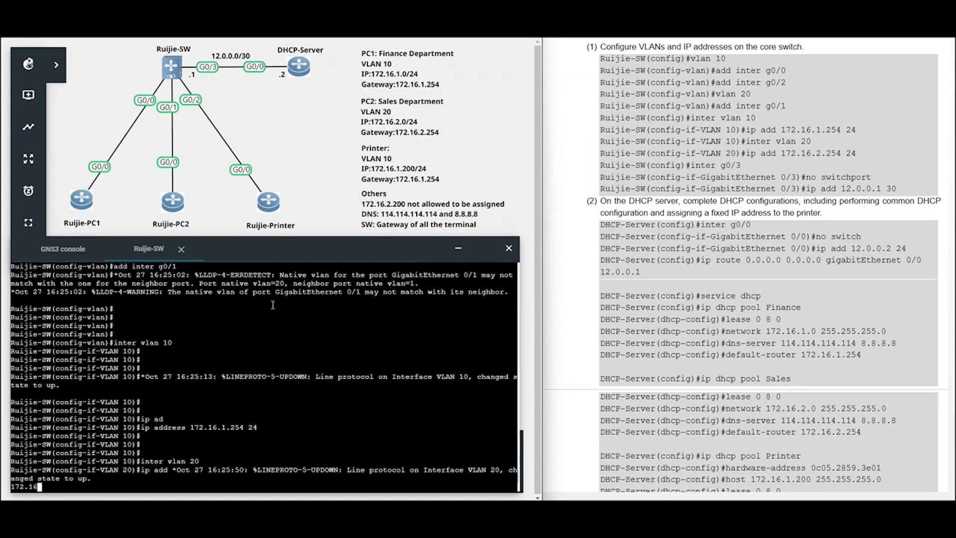
type(".2.254 24")
key("Return")
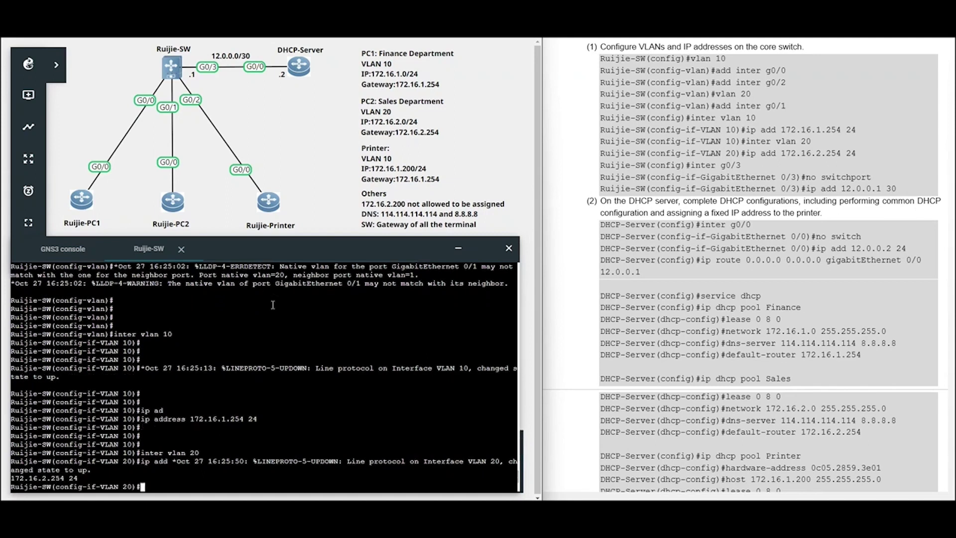
key("Return")
key("Return")
key("Return")
key("Return")
key("Return")
key("Return")
key("Return")
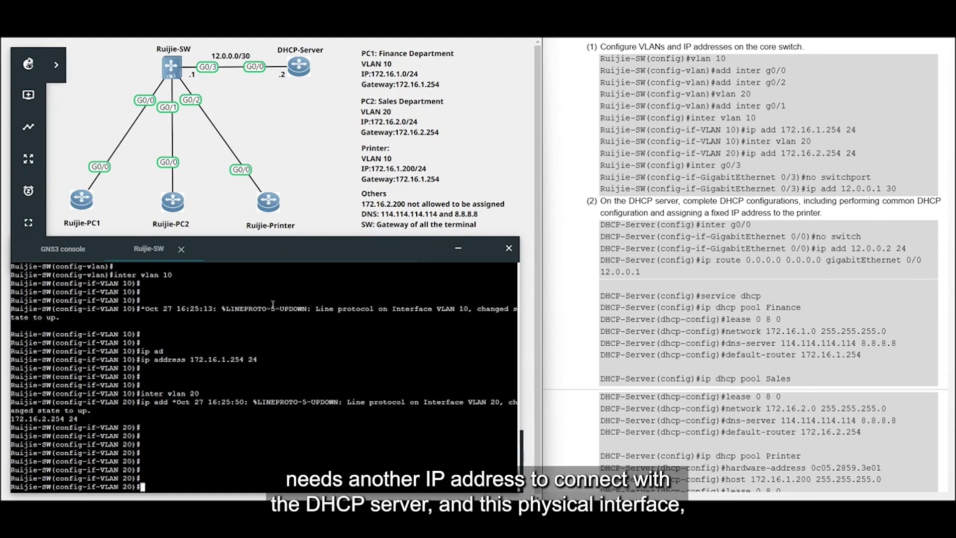
type("ine")
key("BackSpace")
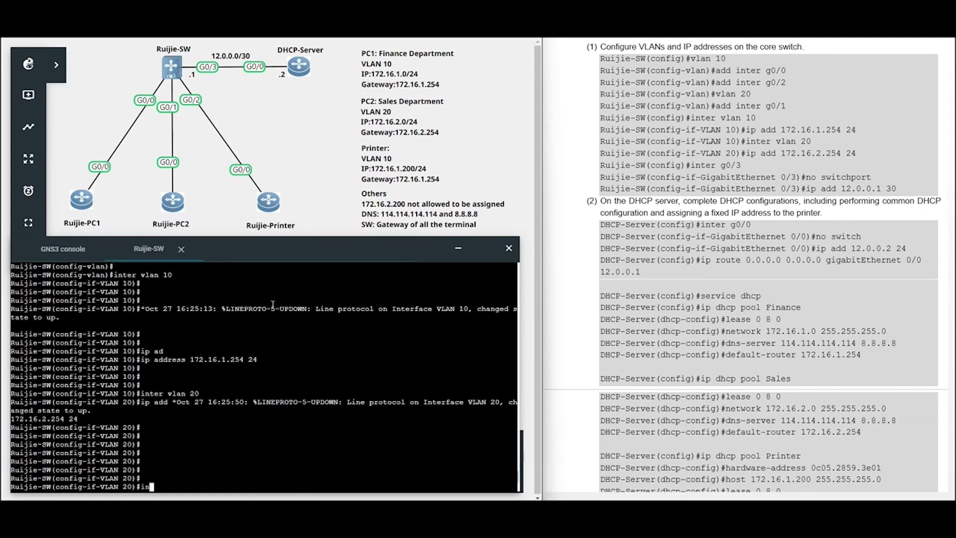
Step: Make port g0/3 a routed port with address 12.0.0.1/30 using 'no switchport'
type("ter g0/3")
key("Return")
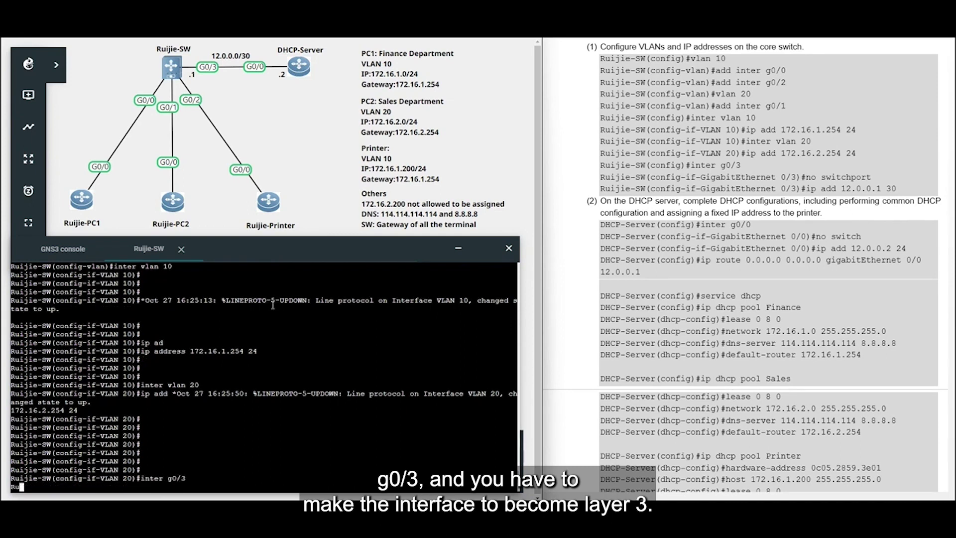
type("no sit")
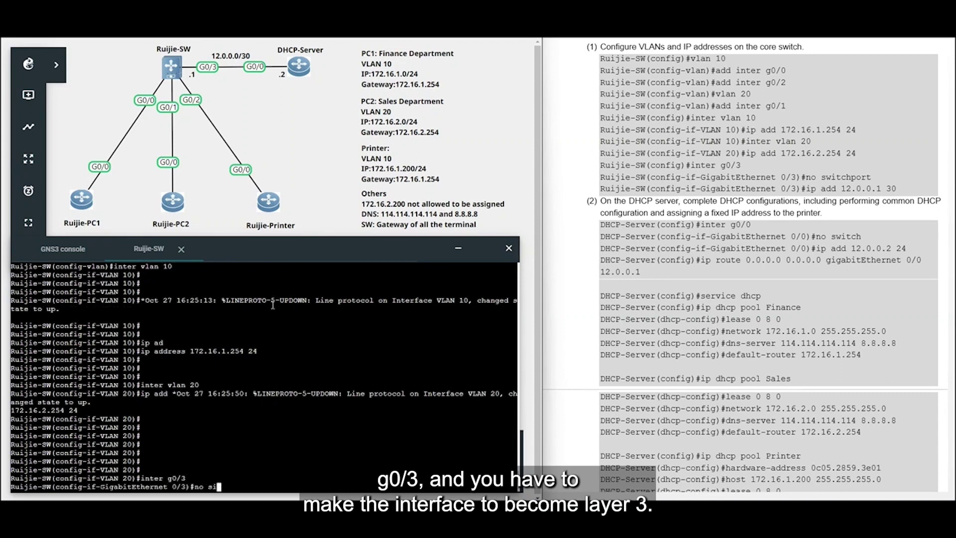
key("BackSpace")
type("wit")
key("Return")
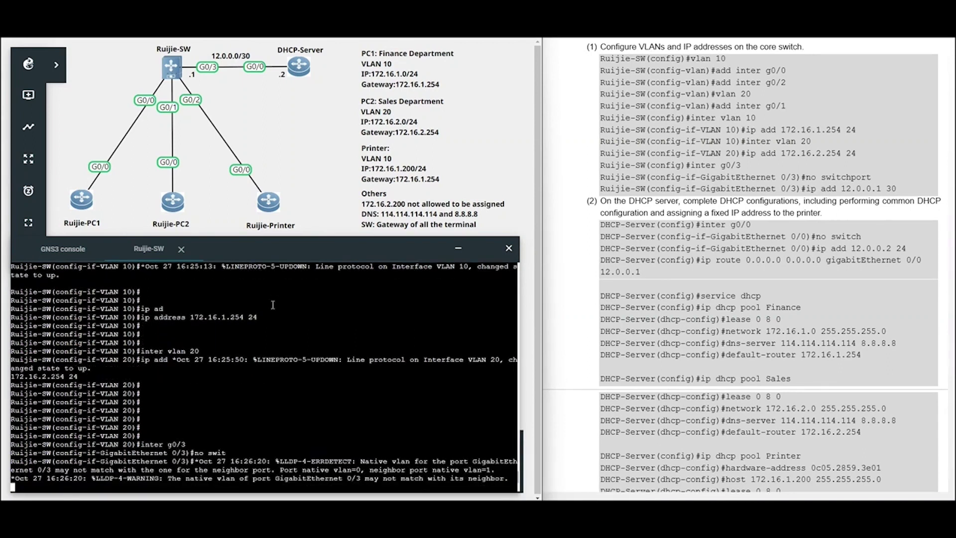
key("Return")
key("Return")
key("Return")
type("ip ad")
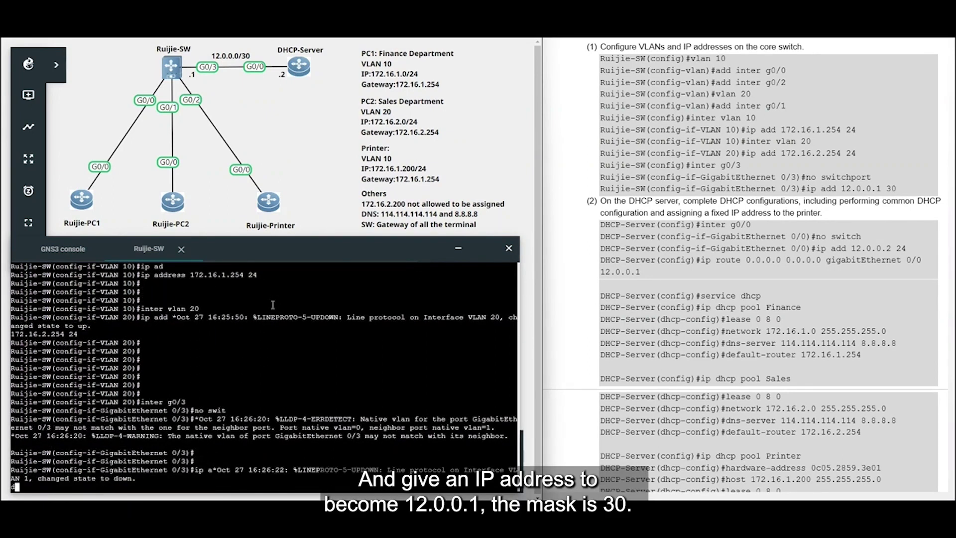
type(" 12.0.0.1 30")
key("Return")
key("Return")
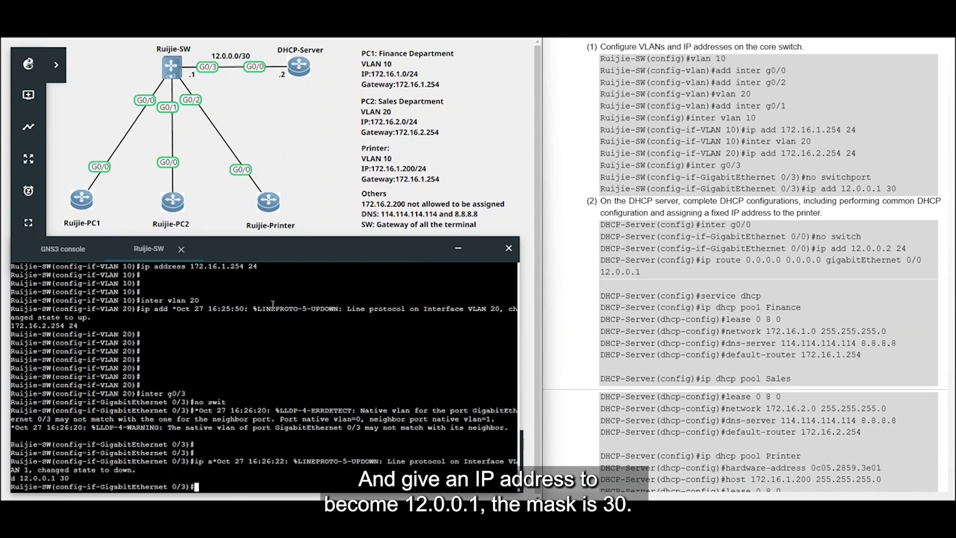
key("Return")
key("Return")
key("Return")
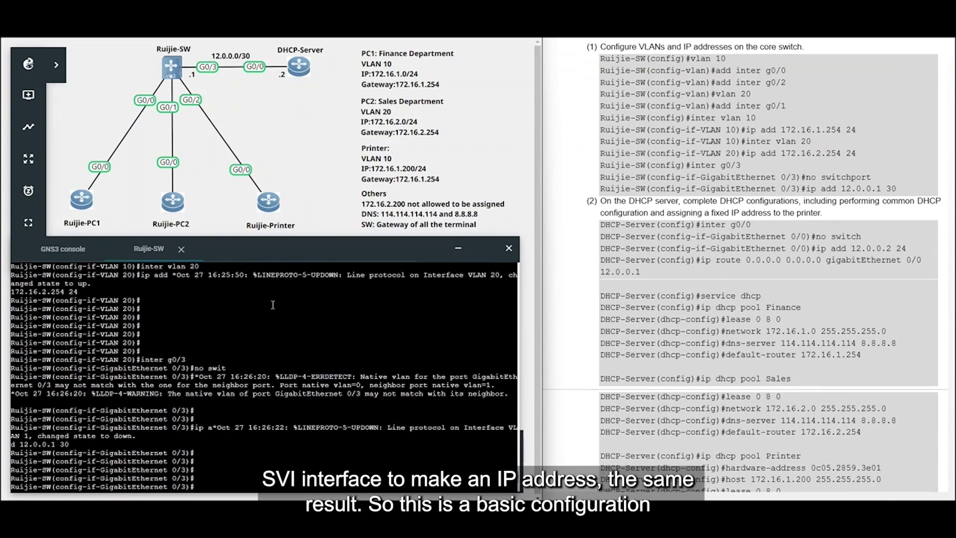
key("Return")
key("Return")
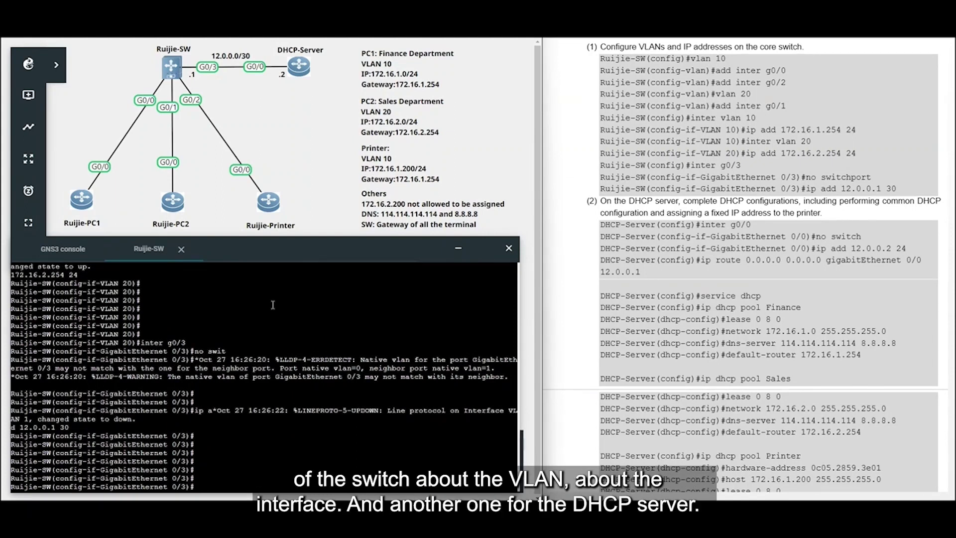
Step: Open a console to DHCP-Server and set its enable password
right_click(288, 72)
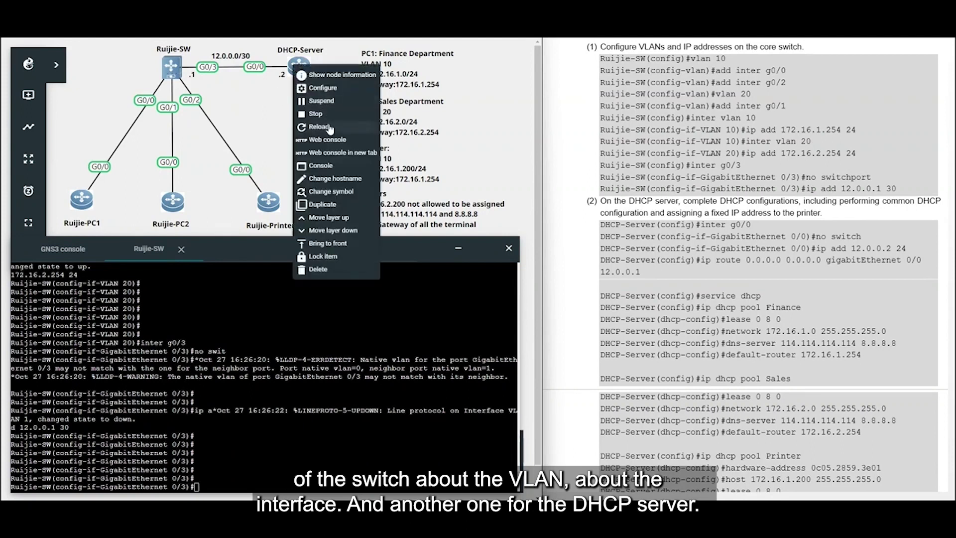
left_click(331, 141)
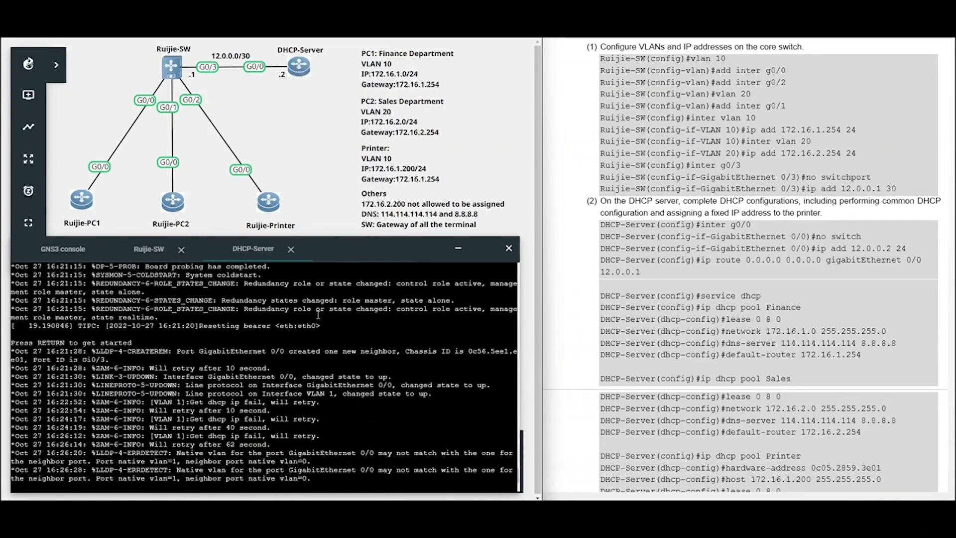
key("Return")
key("Return")
key("Return")
key("Return")
key("Return")
type("en")
key("Tab")
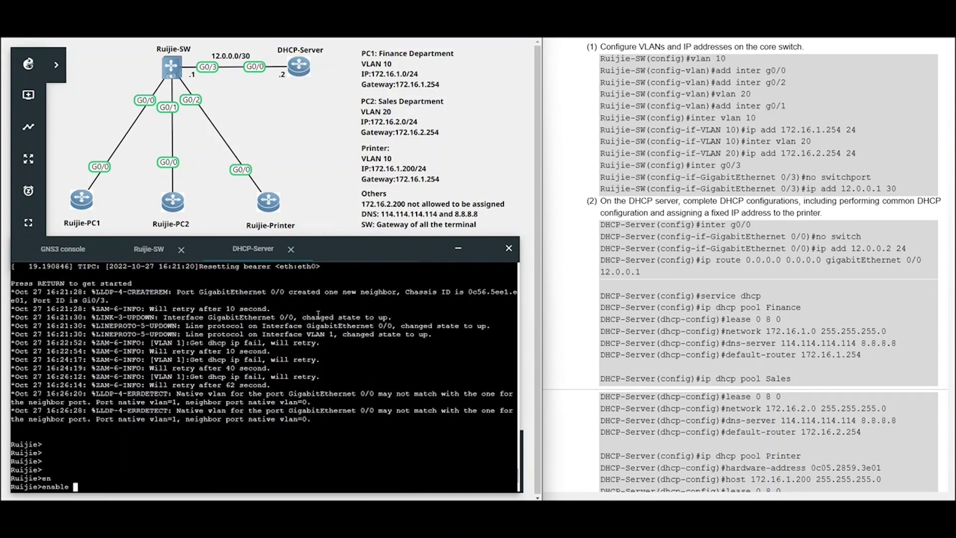
key("Return")
type("**********")
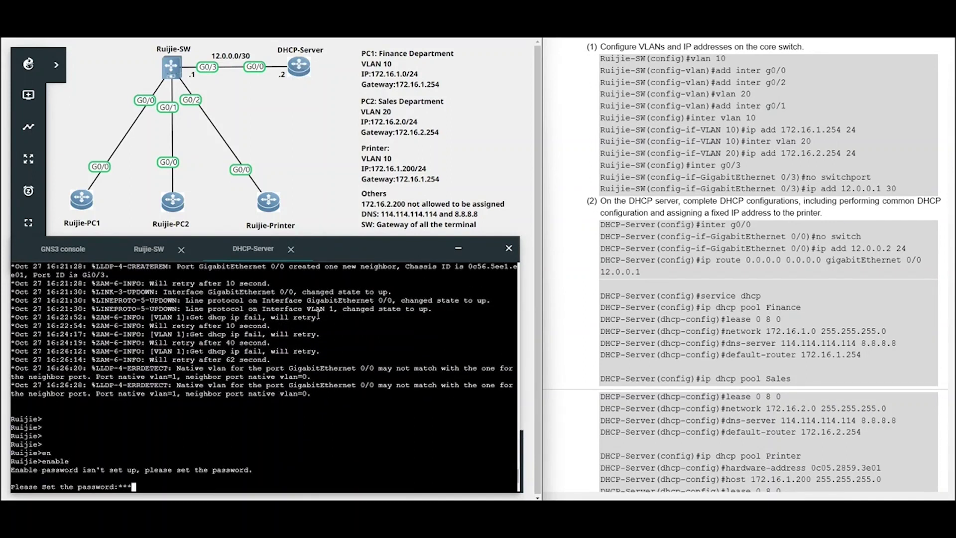
key("Return")
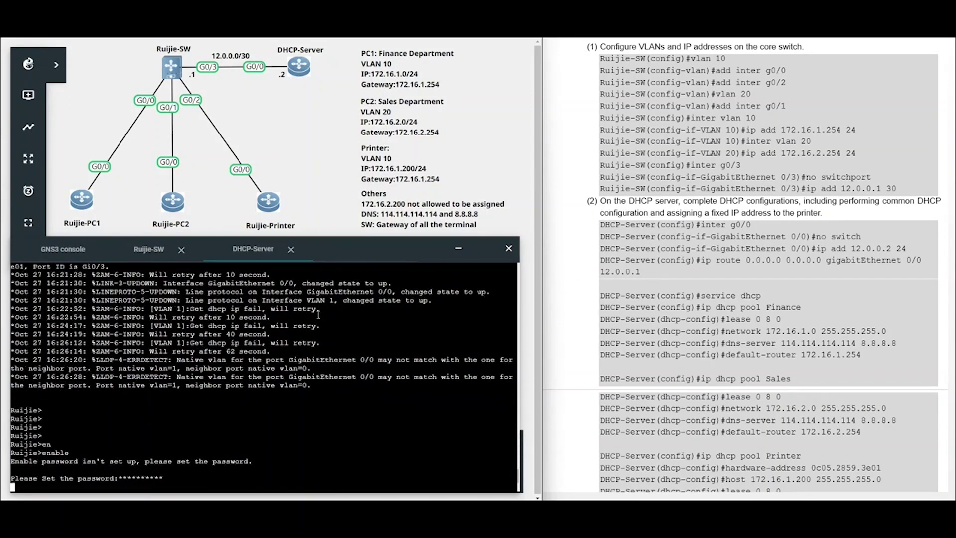
type("*********")
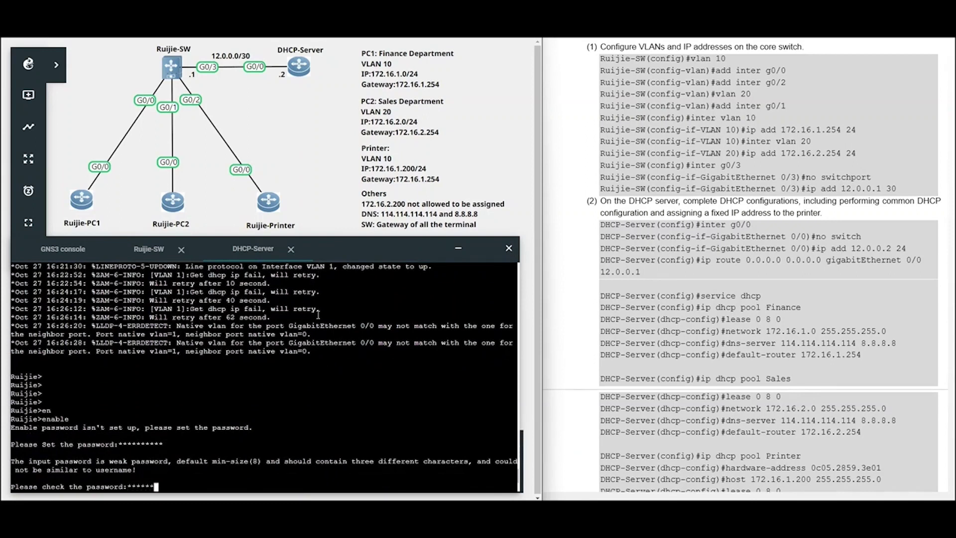
type("*")
key("Return")
key("Return")
Step: Enter global configuration mode and set the hostname to DHCP-Server
type("con t")
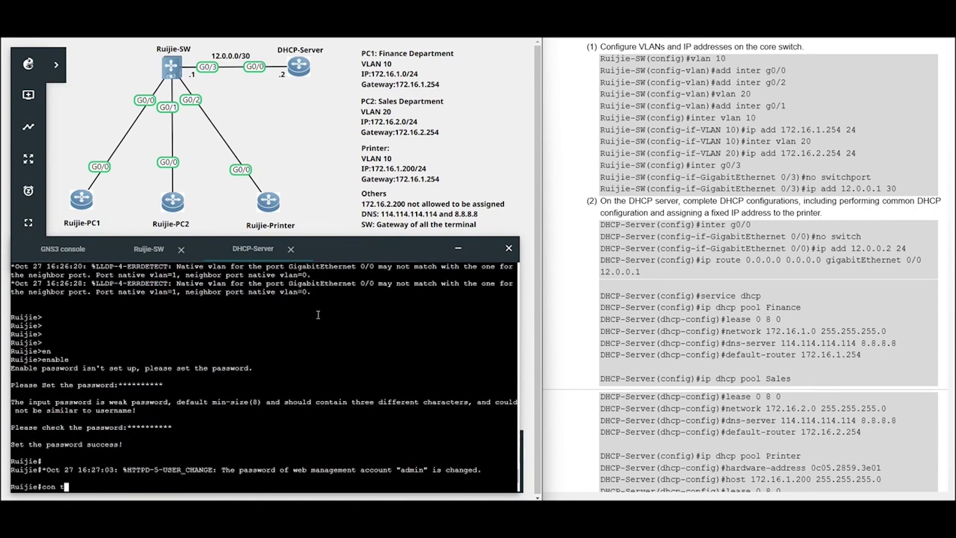
key("Return")
type("host ")
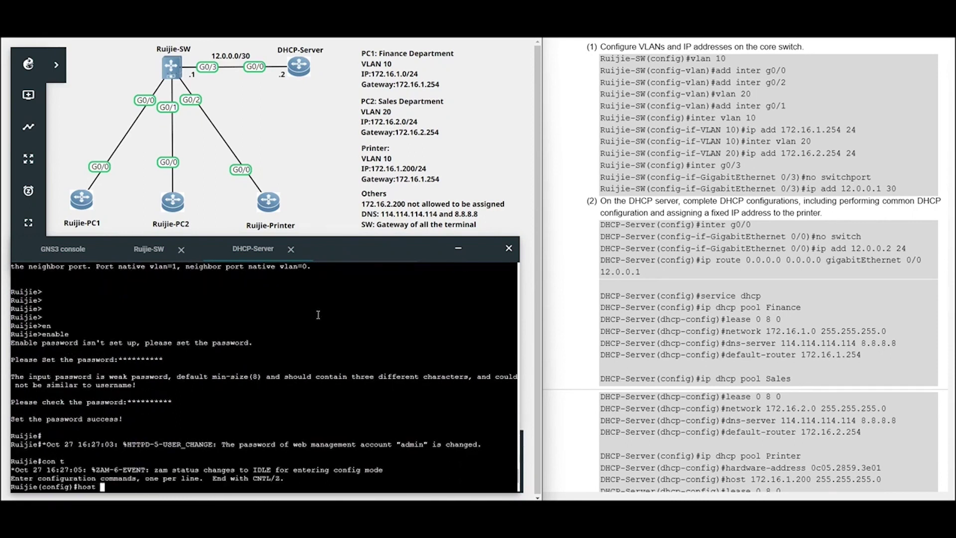
type("DHCP-Server")
key("Return")
key("Return")
key("Return")
key("Return")
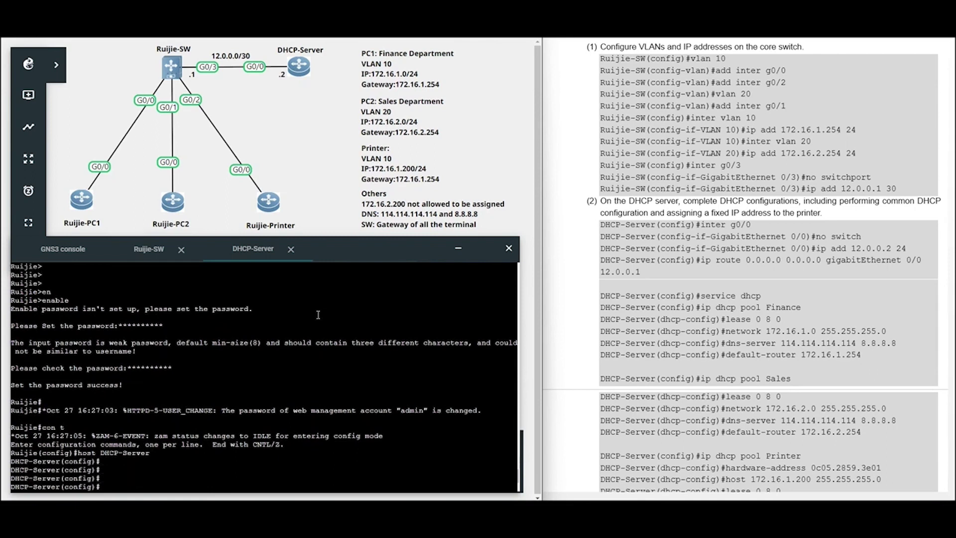
Step: Make DHCP-Server's g0/0 a routed port addressed 12.0.0.2/30
type("inter g0/0/")
key("BackSpace")
key("Return")
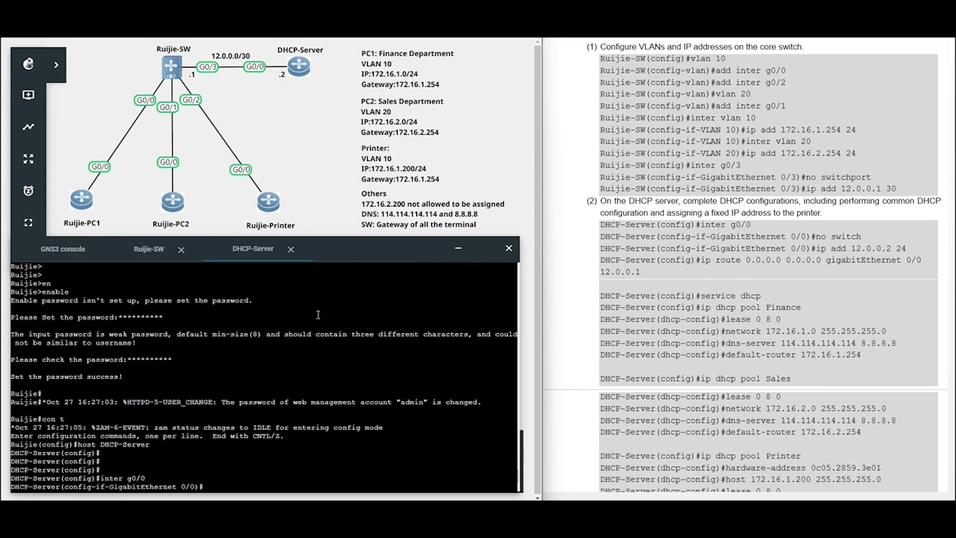
type("no swi")
type("t")
key("Return")
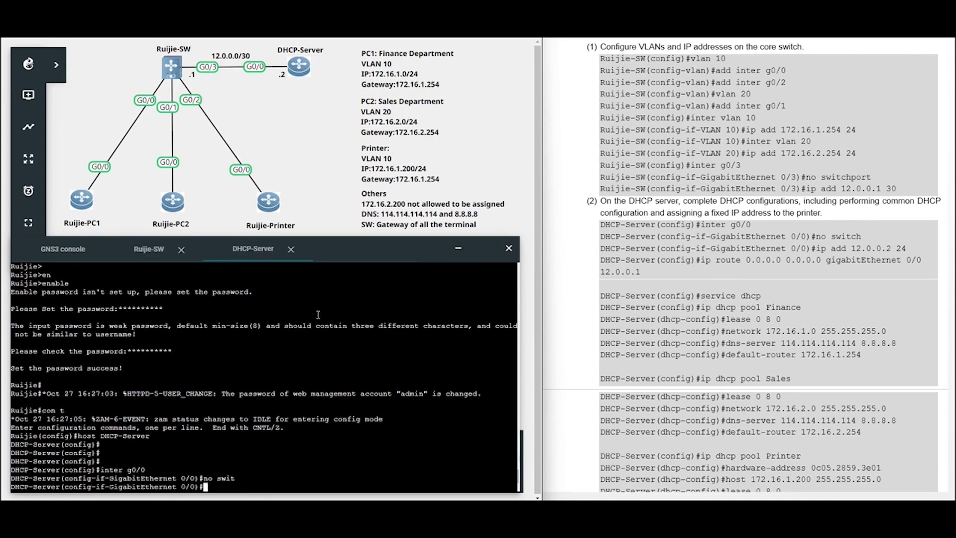
key("Return")
key("Return")
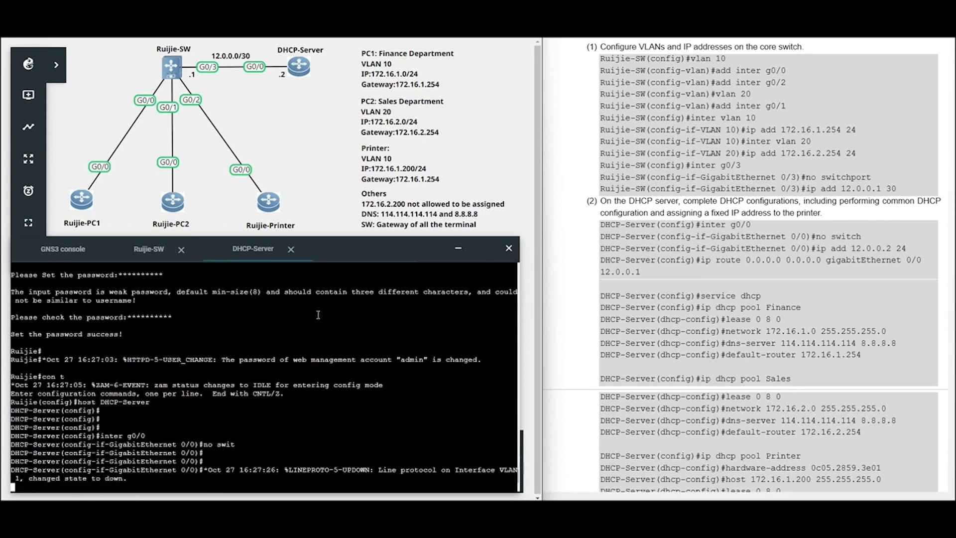
type("ip add 12.0.0.2 30")
key("Return")
key("Return")
key("Return")
key("Return")
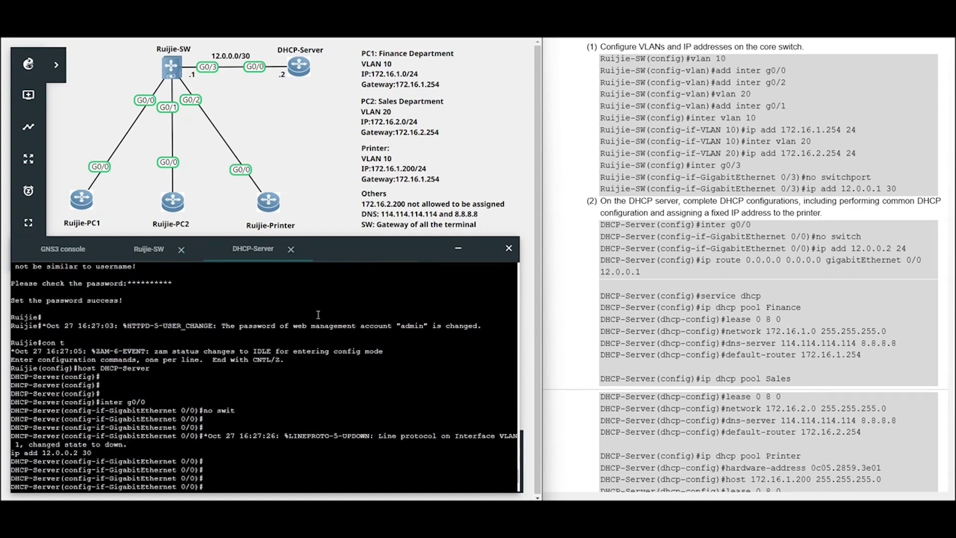
key("Return")
type("quit")
key("Return")
Step: Leave interface configuration with 'exit' to return to global configuration mode
type("exit")
key("Return")
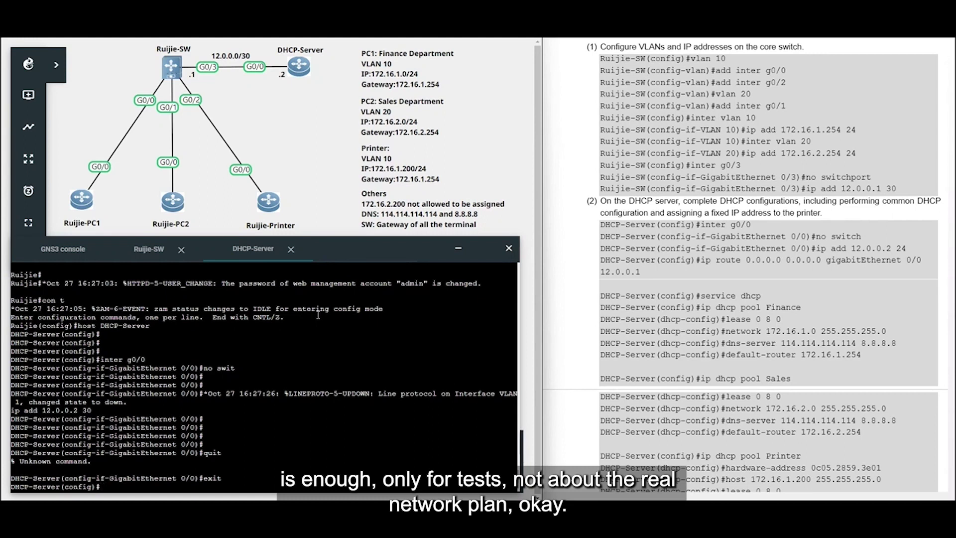
Step: Add default route 0.0.0.0 0.0.0.0 out gigabitEthernet 0/0 via next hop 12.0.0.1
type("ip  rou")
key("Tab")
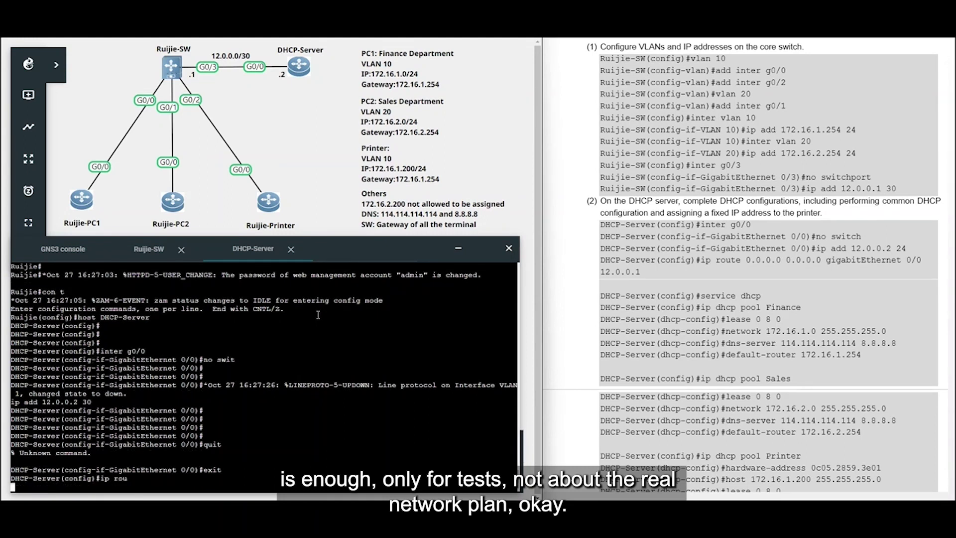
type("0.0.0.0 0.0.0.0")
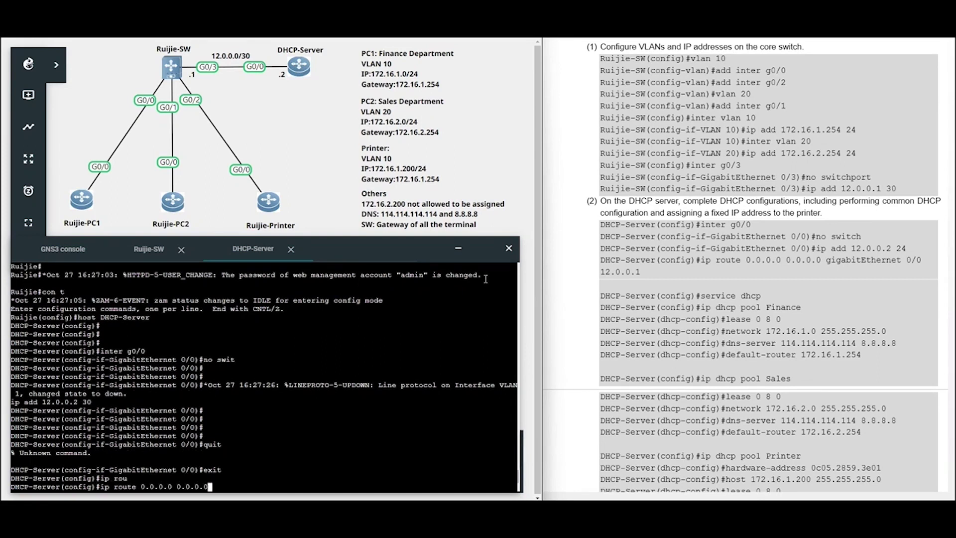
type(" g")
key("Tab")
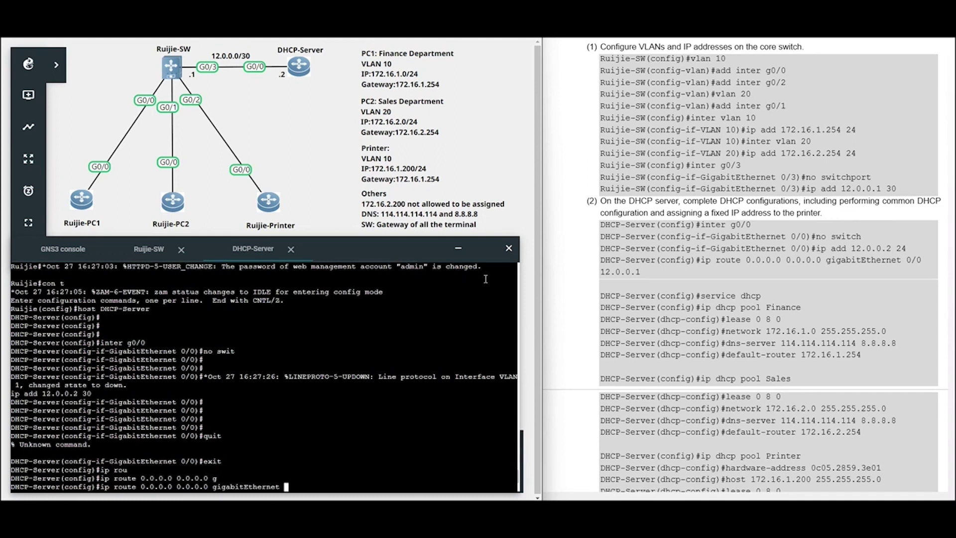
type("0/0 12.0.0.1")
key("Return")
key("Return")
key("Return")
key("Return")
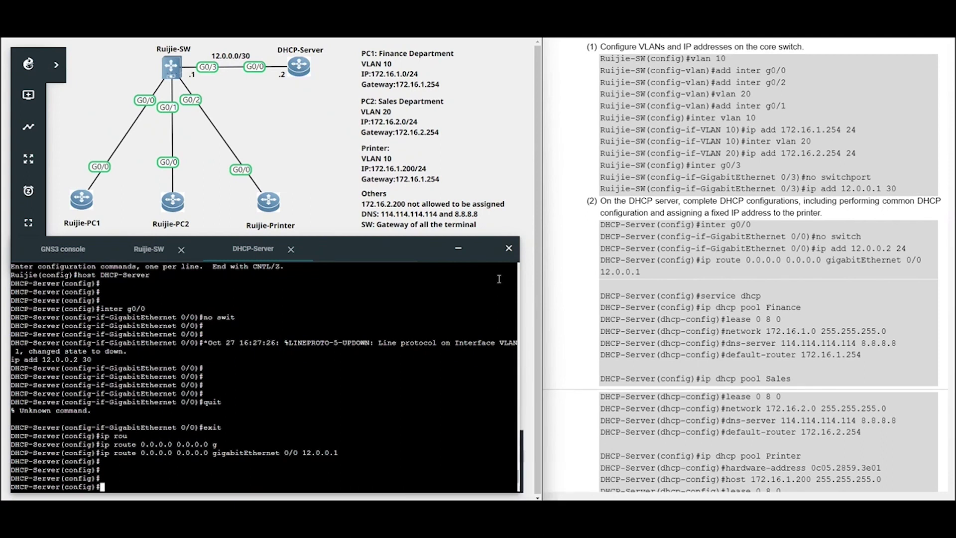
Step: Enable the DHCP service with 'service dhcp' and create the DHCP pool Finace
type("ser")
key("Tab")
type("dhcp")
key("Return")
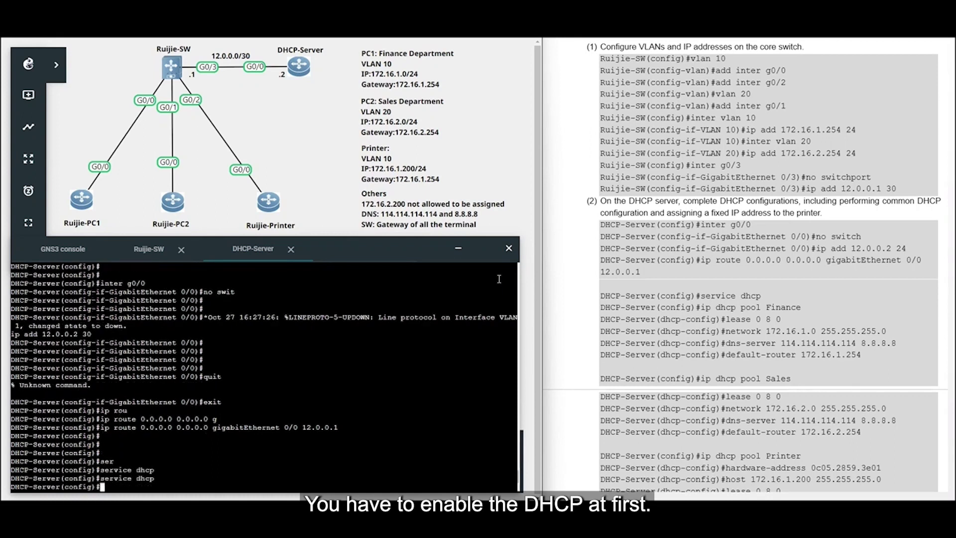
key("Return")
key("Return")
type("ip")
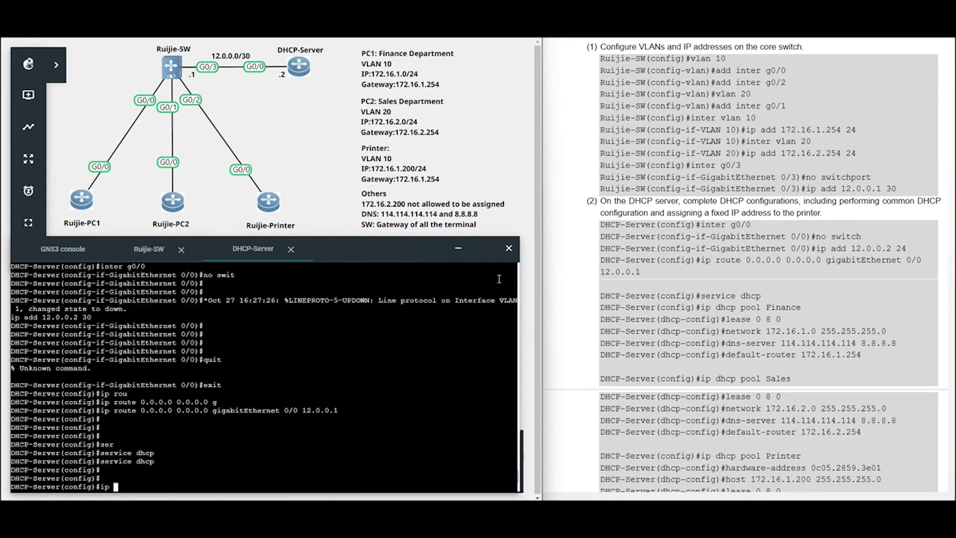
type(" dhcp")
key("Tab")
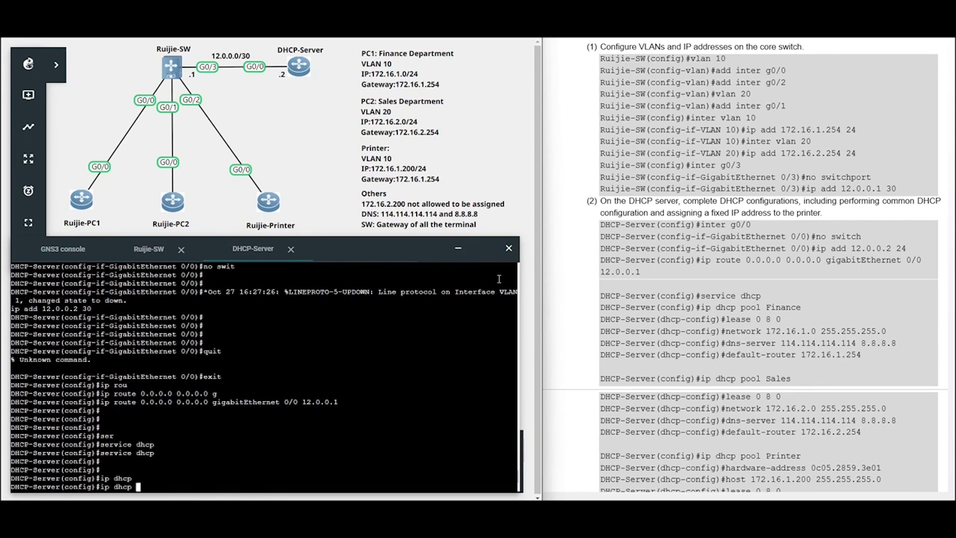
type("p")
key("Tab")
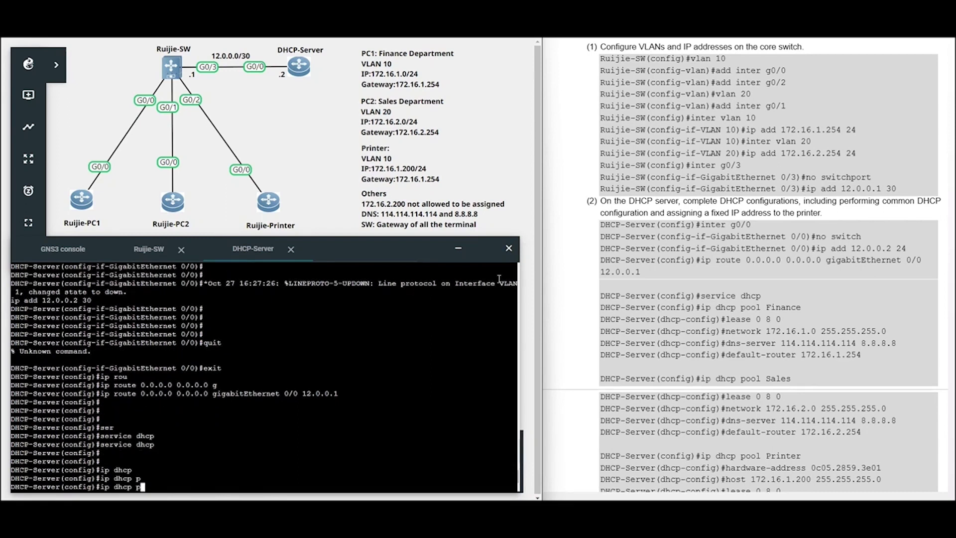
type("o")
key("Tab")
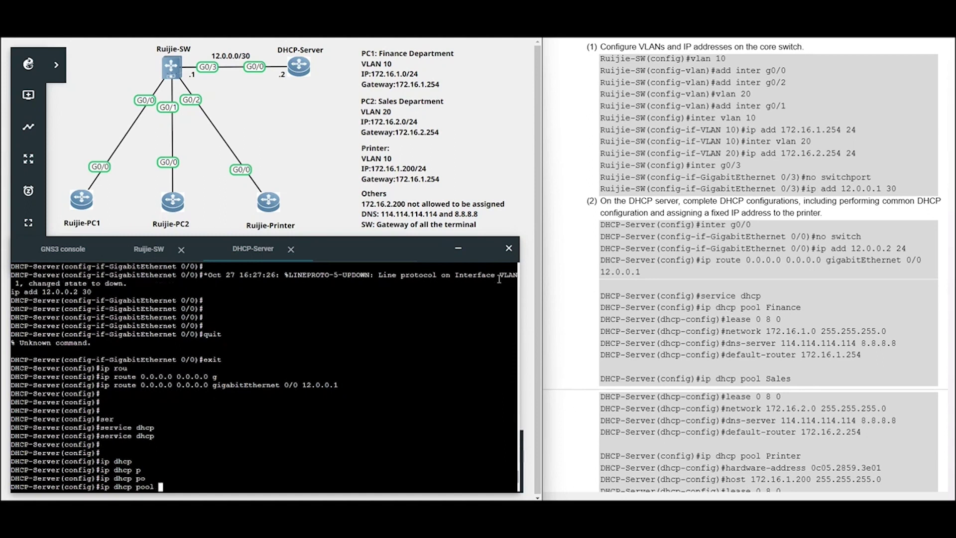
type("Finace")
key("Return")
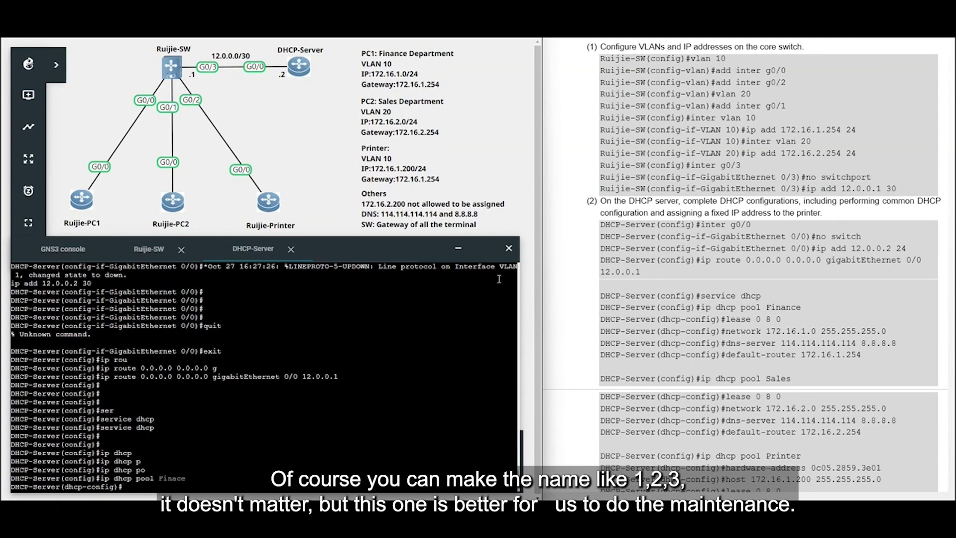
key("Return")
Step: Give pool Finace a 0 8 0 lease and network 172.16.1.0 255.255.255.0
type("leas")
key("Tab")
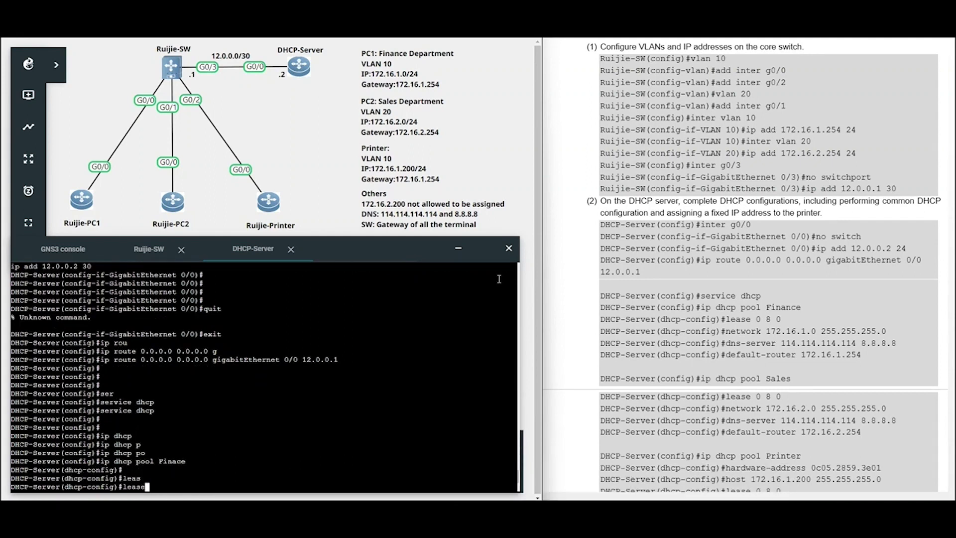
type("0 8 0")
key("Return")
key("Return")
key("Return")
type("net")
key("Return")
type("net")
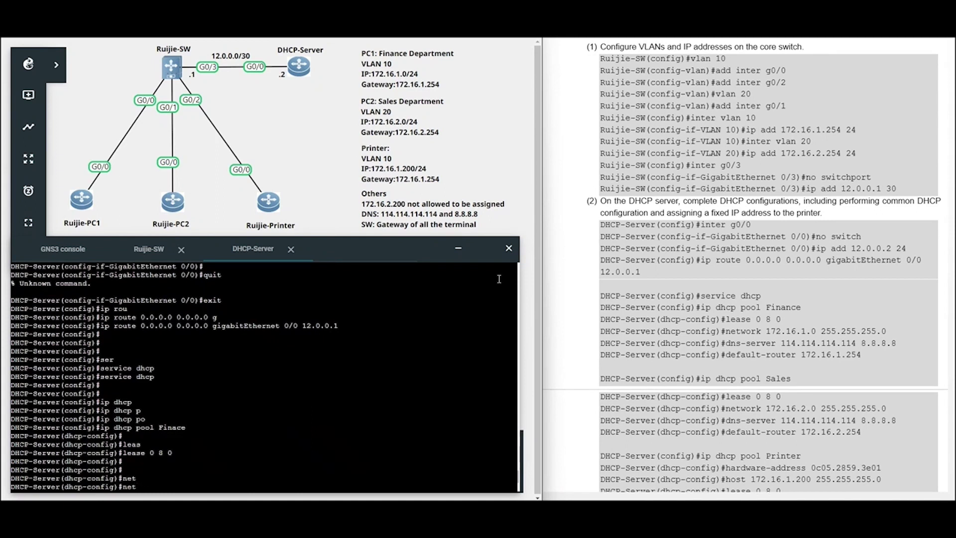
type("w")
key("Tab")
type("172.1")
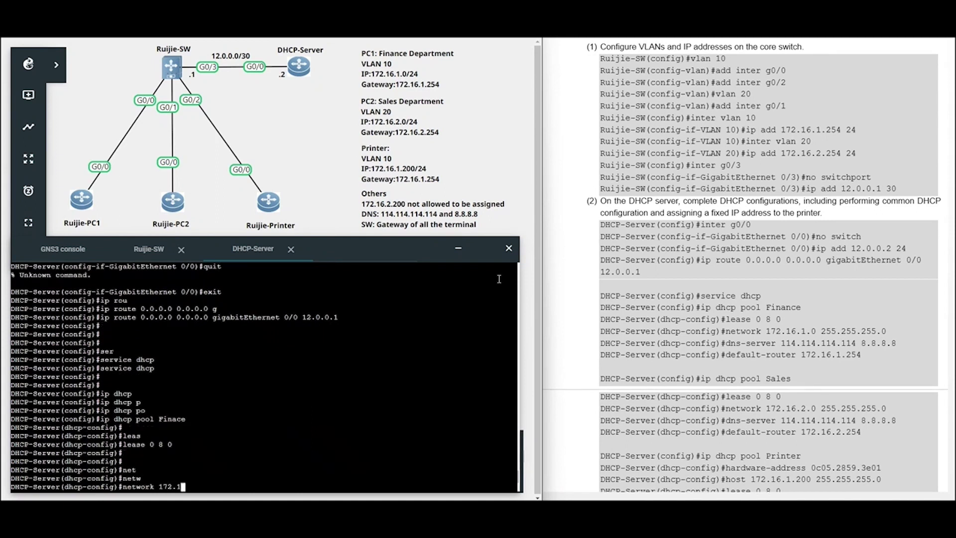
type("6.1.0 255.255.255.0")
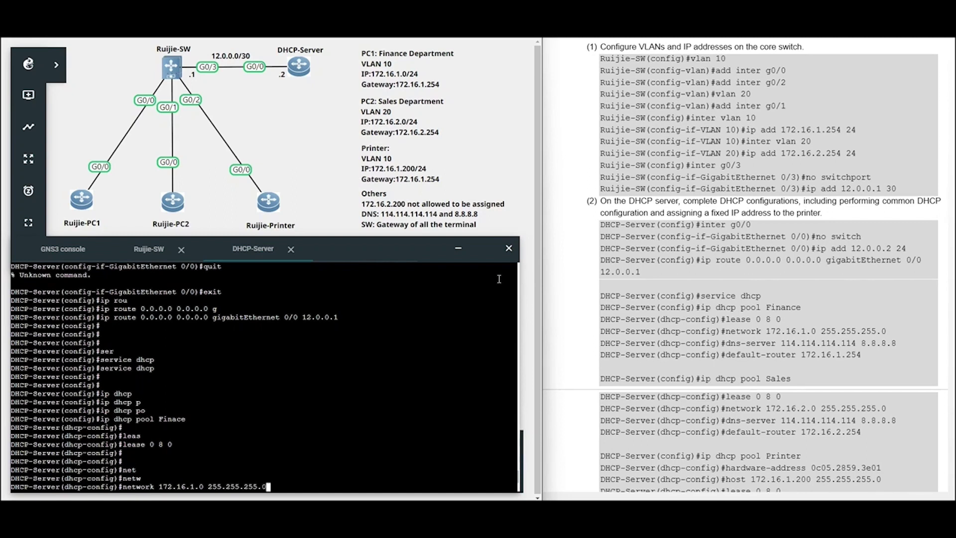
key("Return")
Step: Set Finace DNS servers 114.114.114.114 and 8.8.8.8 and default router 172.16.1.254
type("dhcp-config)#dh")
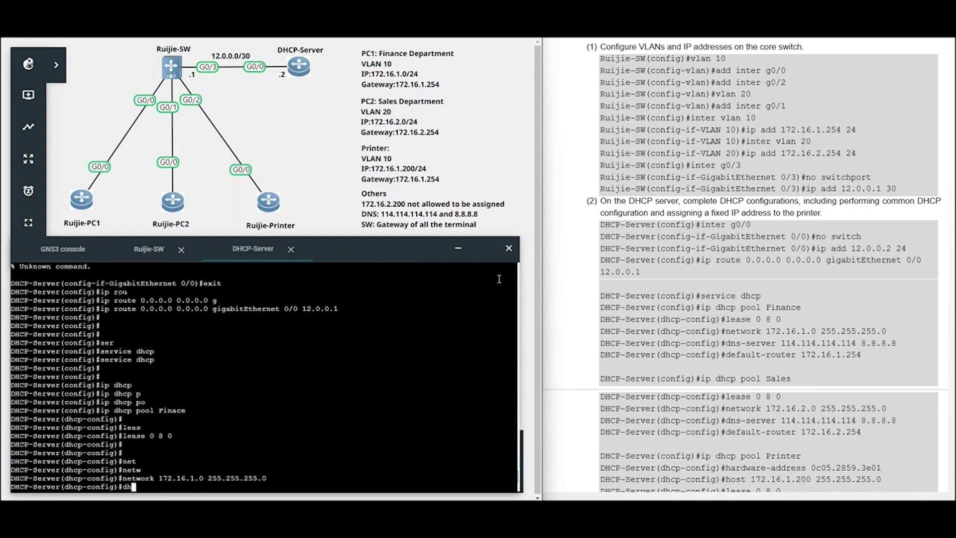
type("n")
key("Tab")
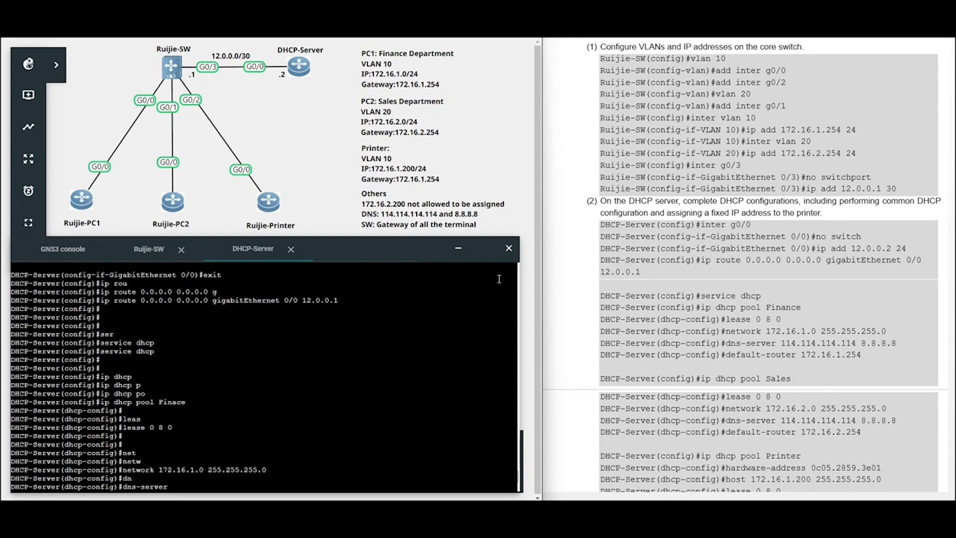
type("114.114.114.114 8.8.8.8")
key("Return")
key("Return")
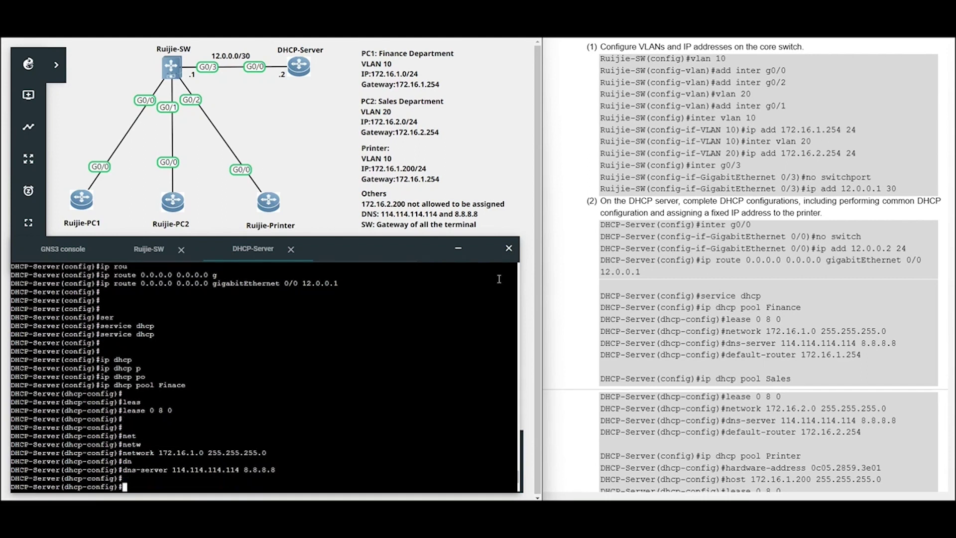
key("Return")
type("de")
key("Tab")
type("fault")
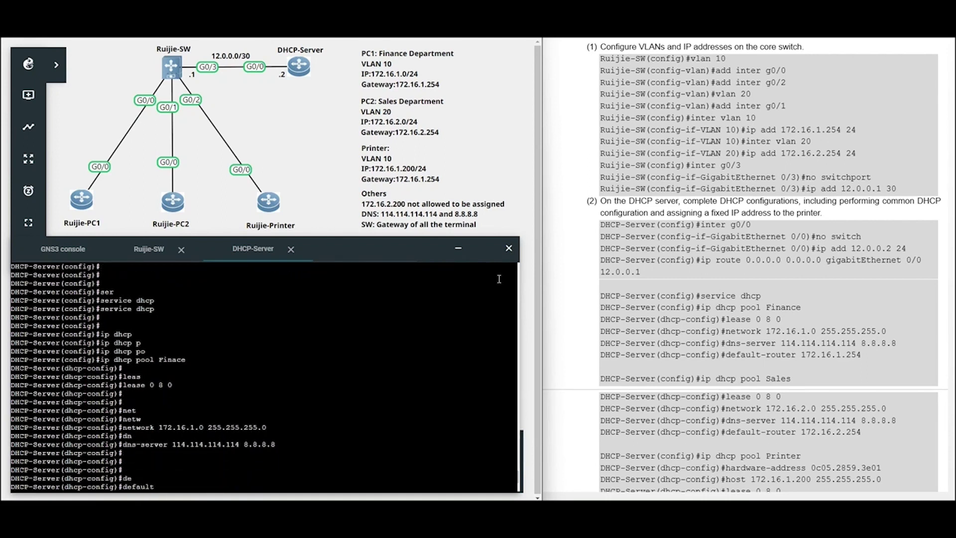
type("-")
key("Tab")
type("1")
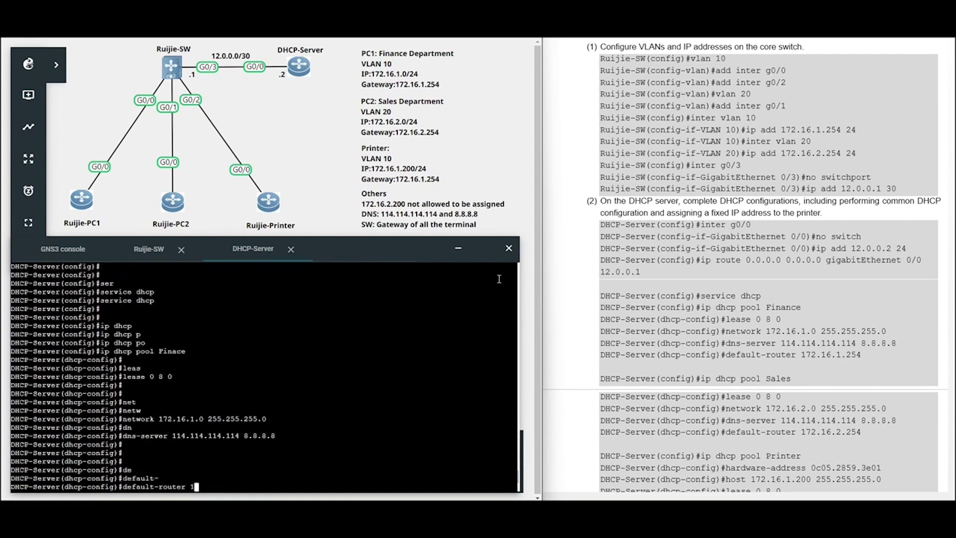
type("72.16.1.254")
key("Return")
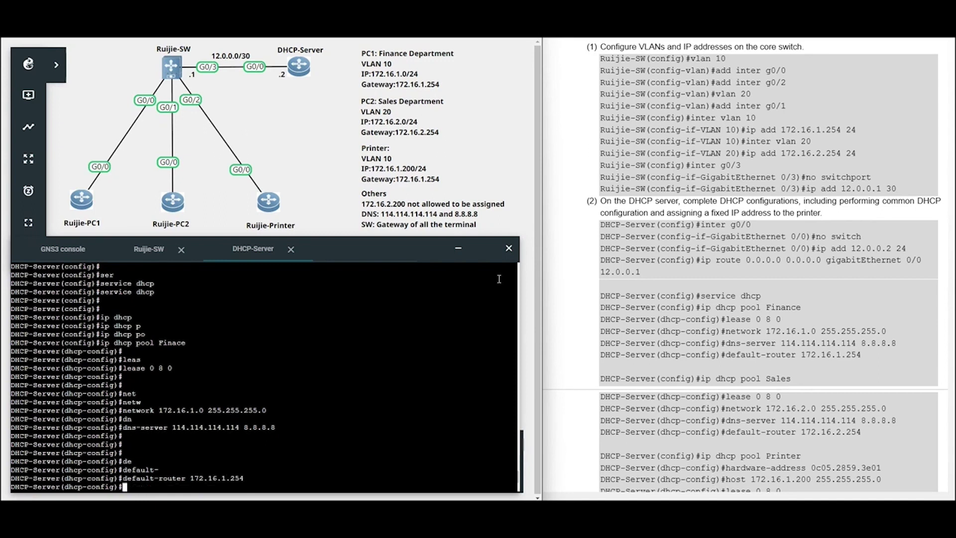
key("Return")
key("Return")
key("Return")
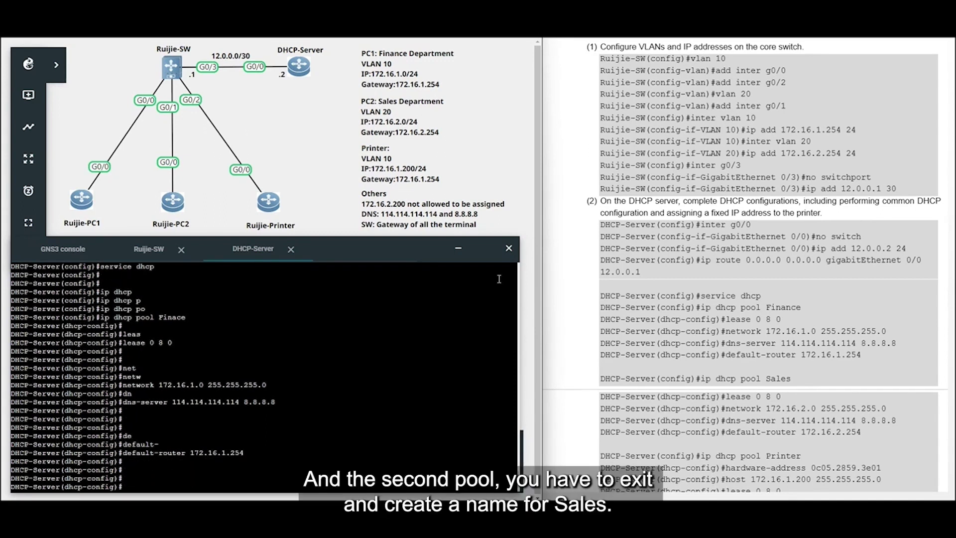
Step: Leave pool Finace and create pool Sales with a 0 8 0 lease
type("exit")
key("Return")
type("ip d")
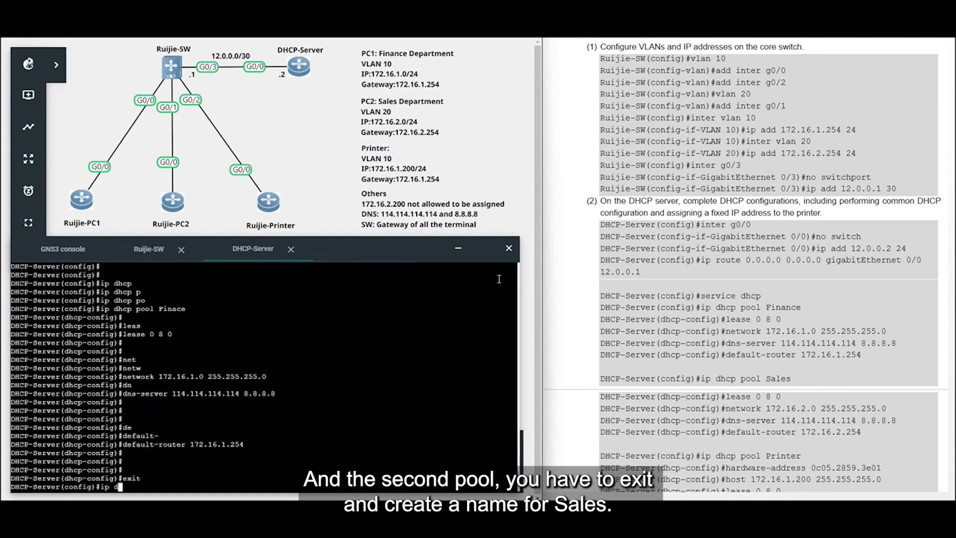
type("hcp pool Sales")
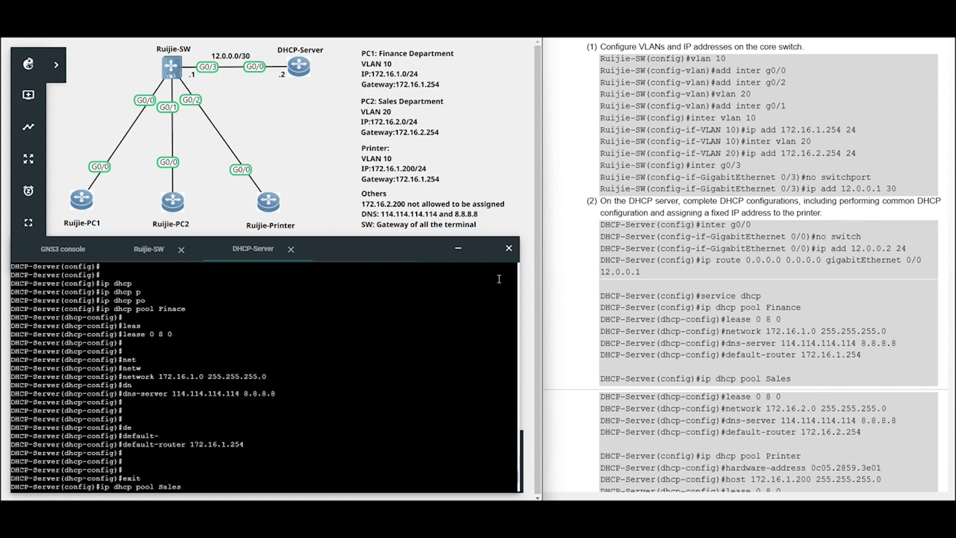
key("Return")
type("lea")
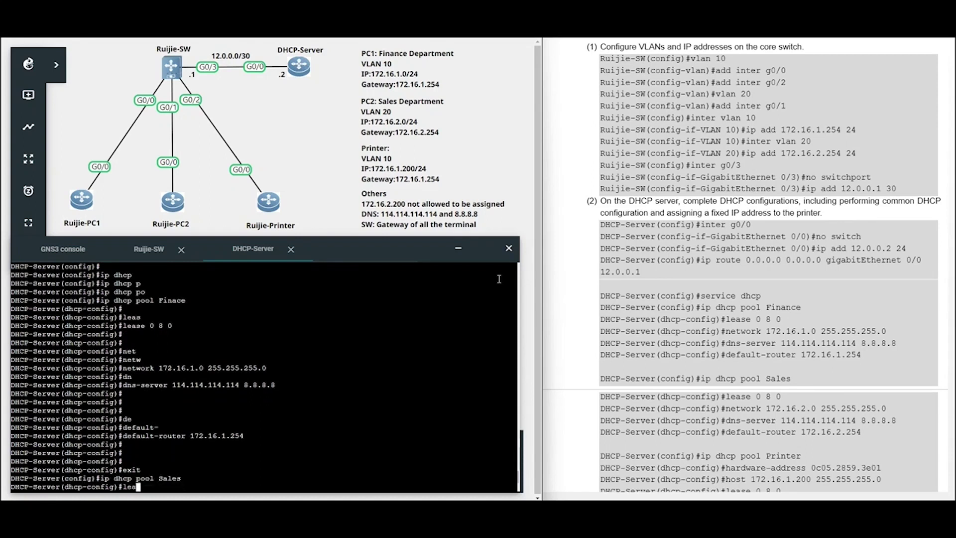
key("Tab")
type("0 8 0")
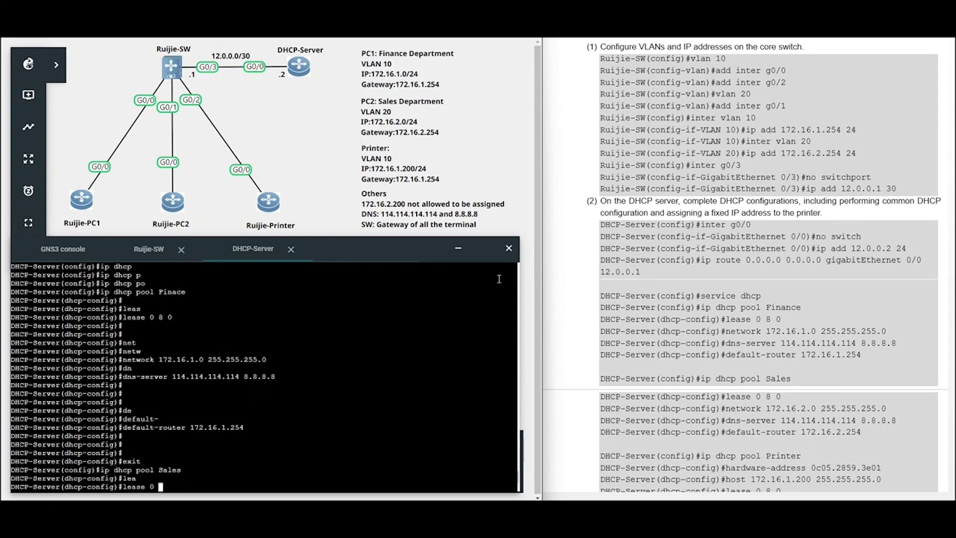
key("Return")
Step: Give pool Sales network 172.16.2.0 255.255.255.0 and DNS servers 114.114.114.114 and 8.8.8.8
type("netw")
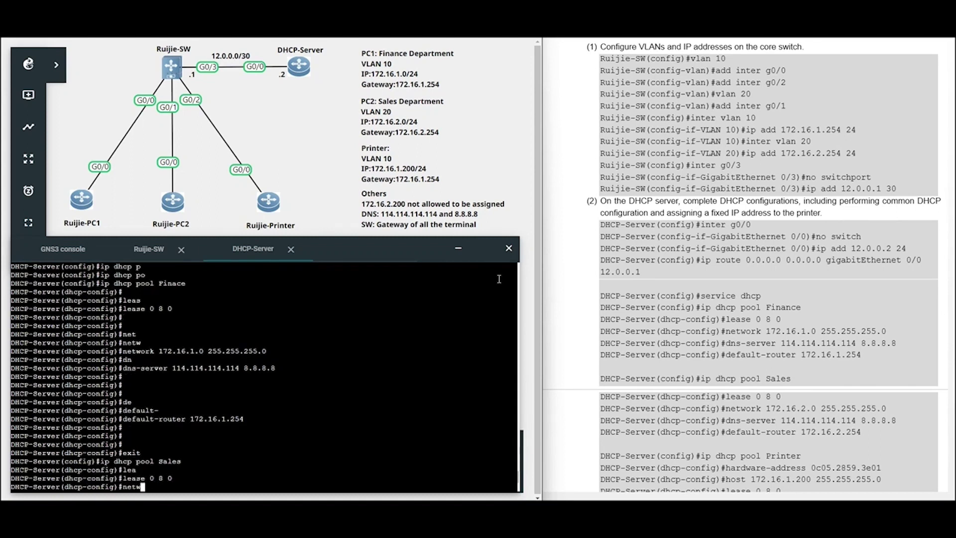
key("Tab")
type("1")
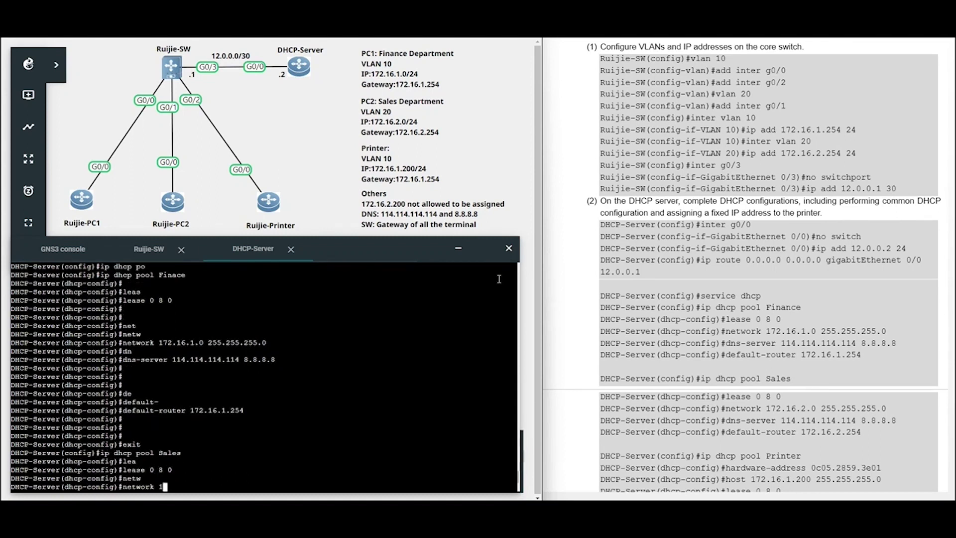
type("72.16.2.0 255.255.255.0")
key("Return")
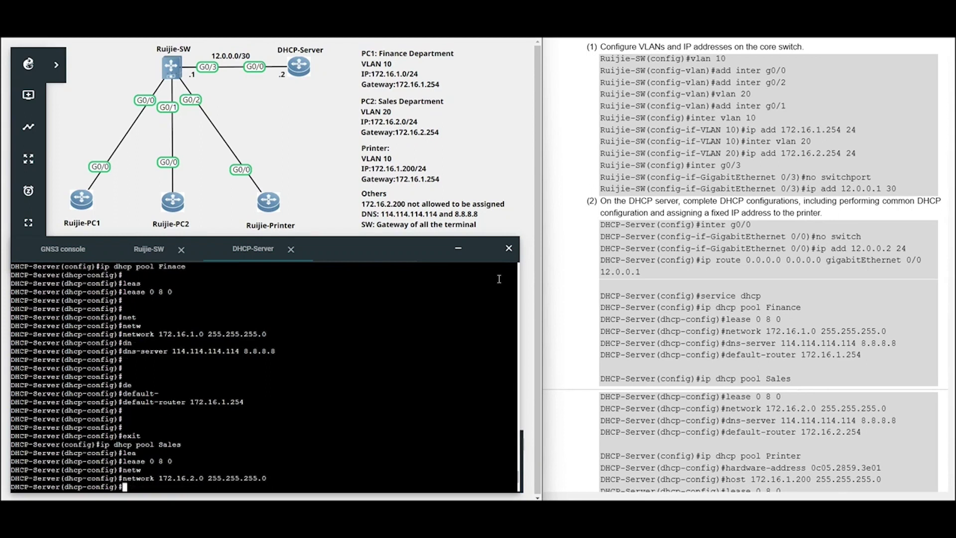
type("dh")
key("Tab")
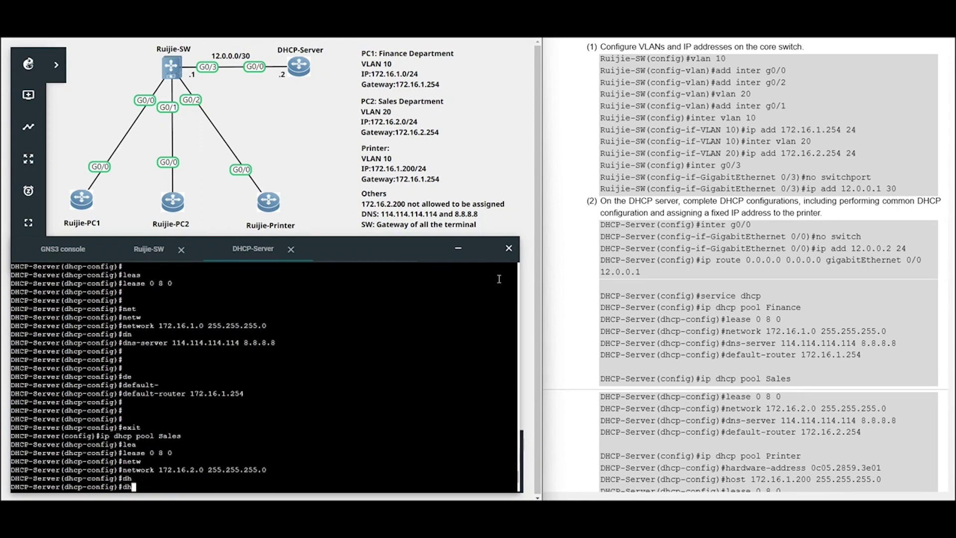
type("n")
key("Tab")
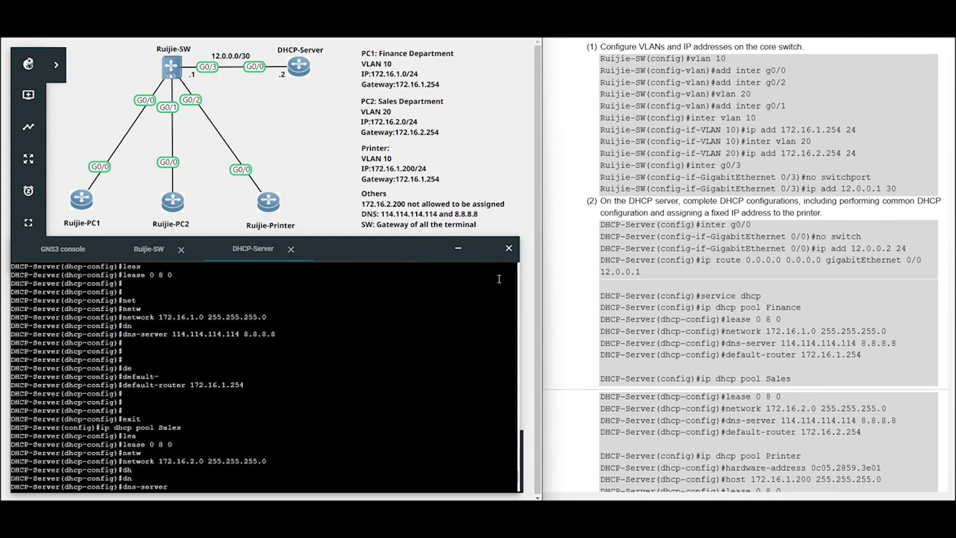
type("114.114.114.114.")
key("BackSpace")
type(".8.8.8")
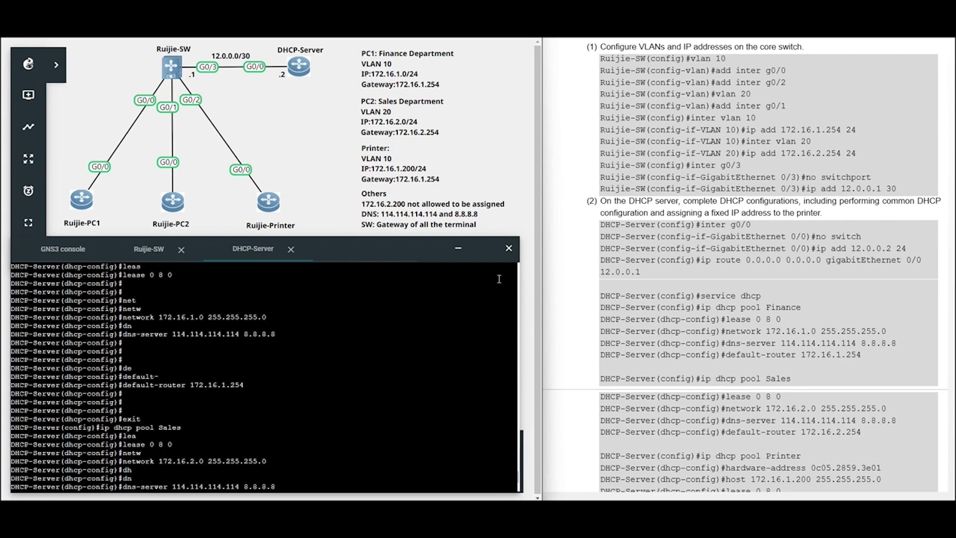
key("Return")
Step: Set the Sales default router to 172.16.2.254 and return to global configuration
type("de")
key("Tab")
type("fault")
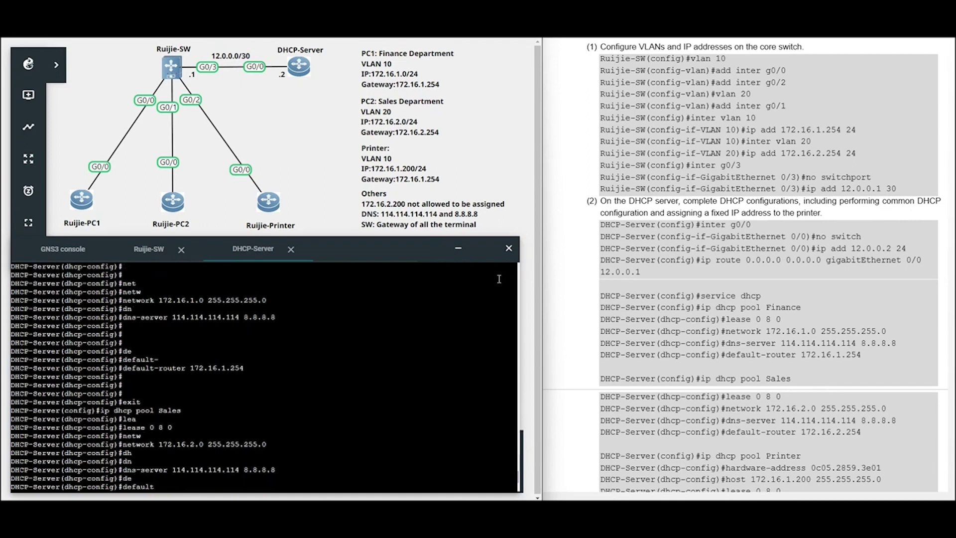
key("Tab")
type("1")
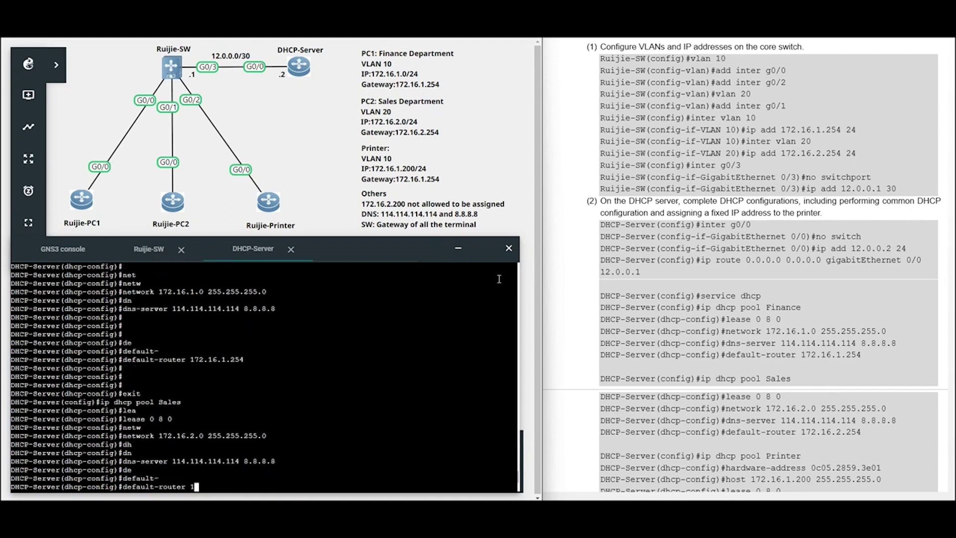
type("72.16.2.254")
key("Return")
key("Return")
key("Return")
key("Return")
key("Return")
key("Return")
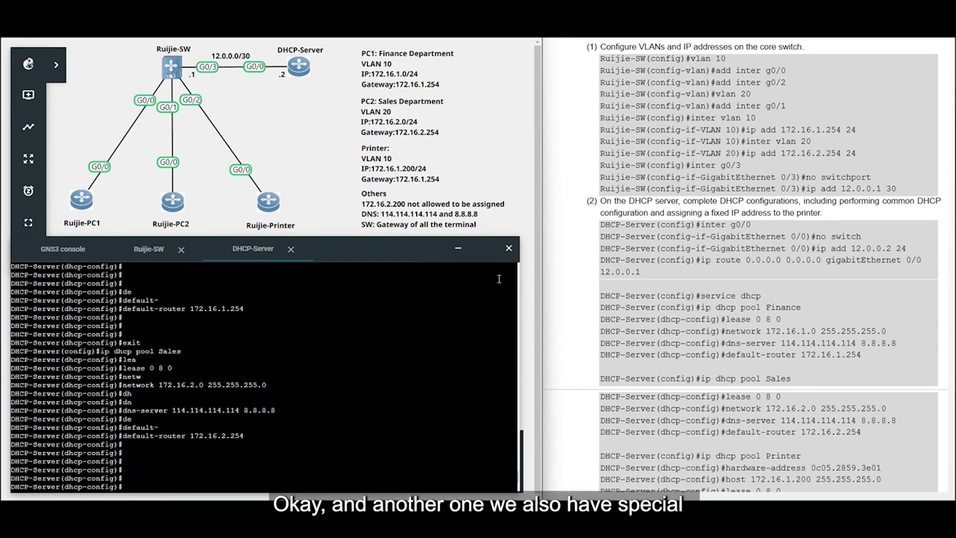
type("exit")
key("Return")
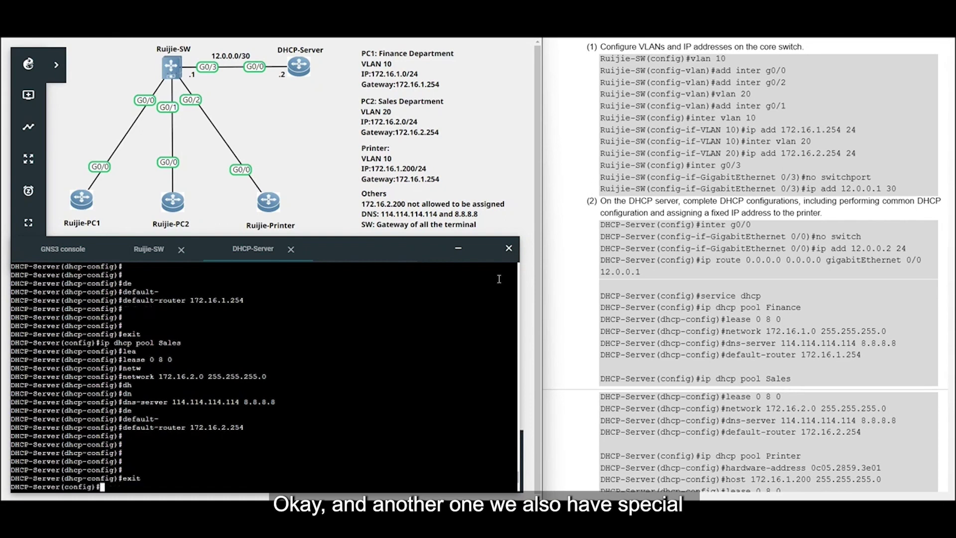
scroll(749, 310, "down", 4)
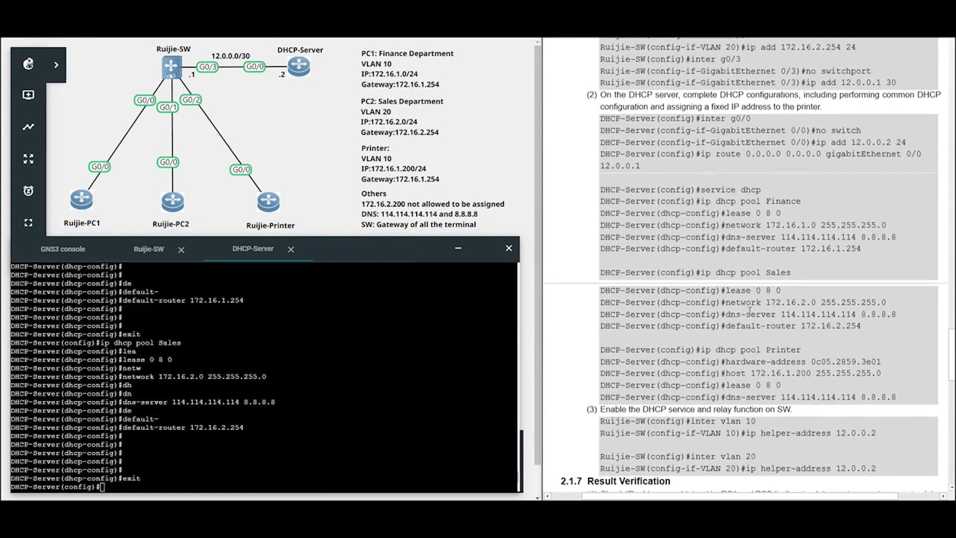
scroll(750, 309, "down", 3)
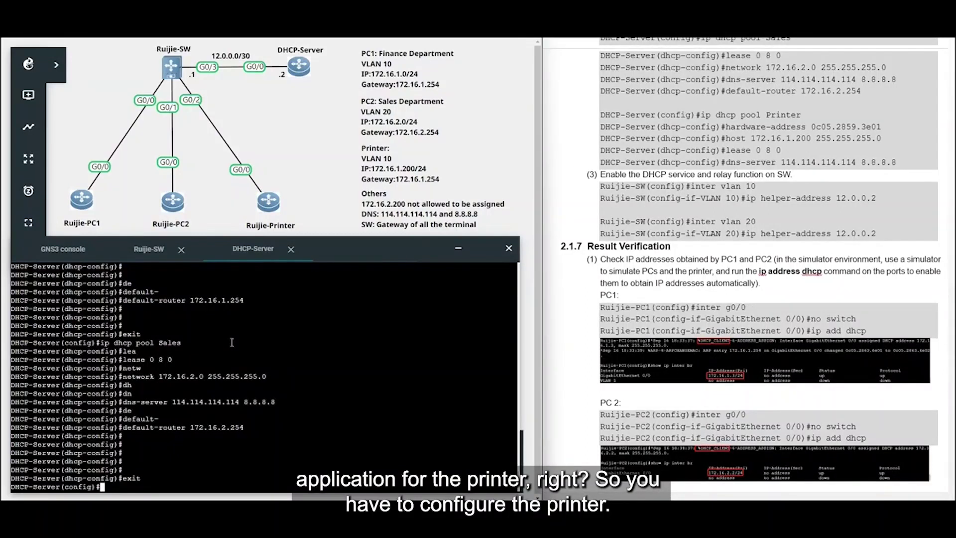
type("ip dhcp")
key("Tab")
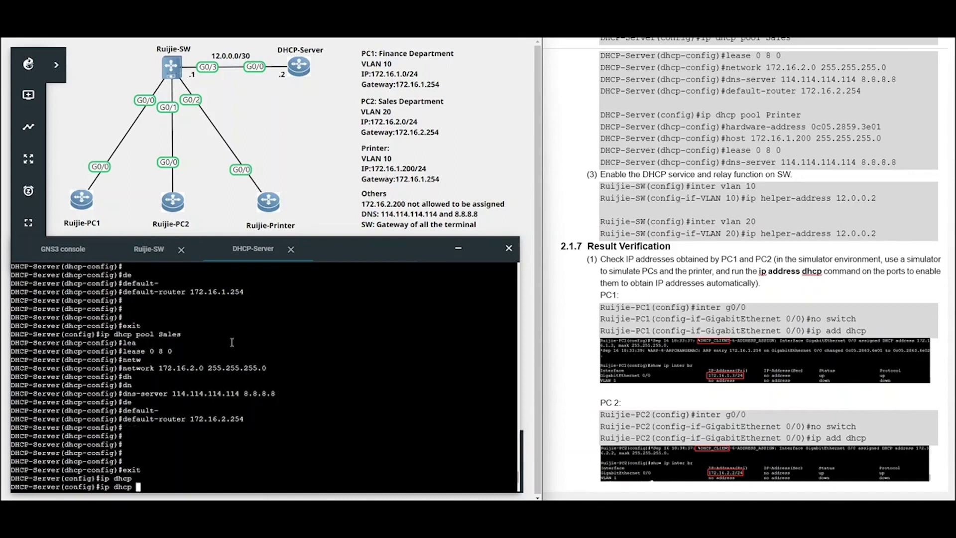
Step: Create the DHCP pool Printer and begin its hardware-address entry
type("po")
key("Tab")
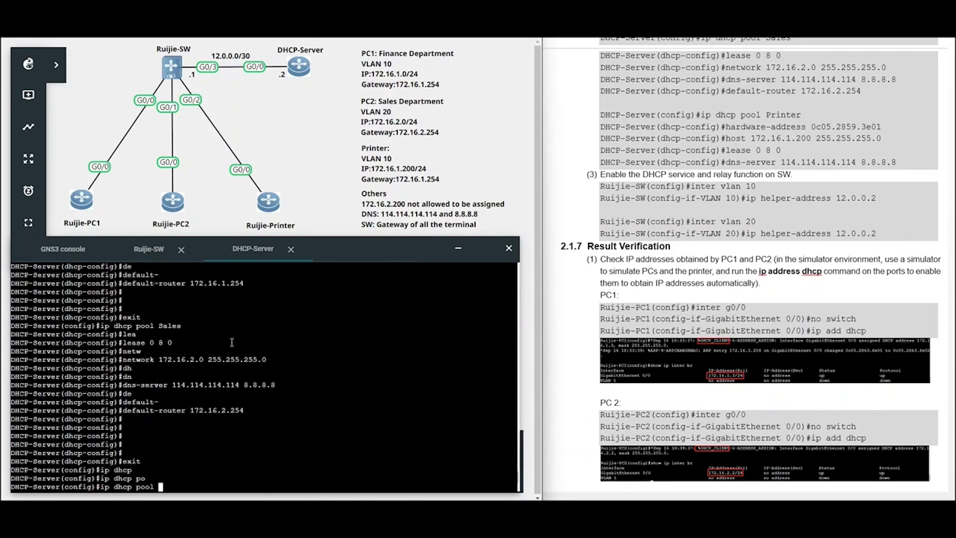
type("Printer")
key("Return")
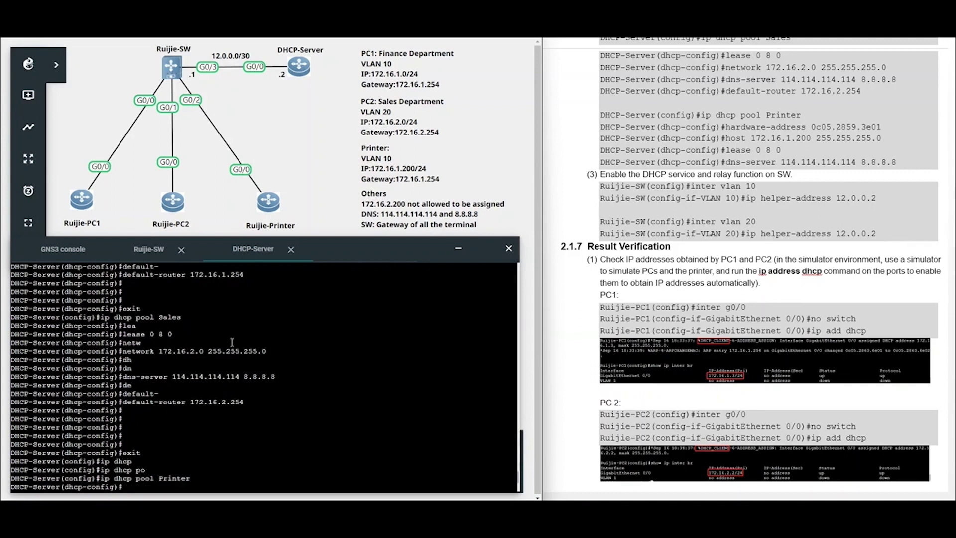
type("har")
key("Tab")
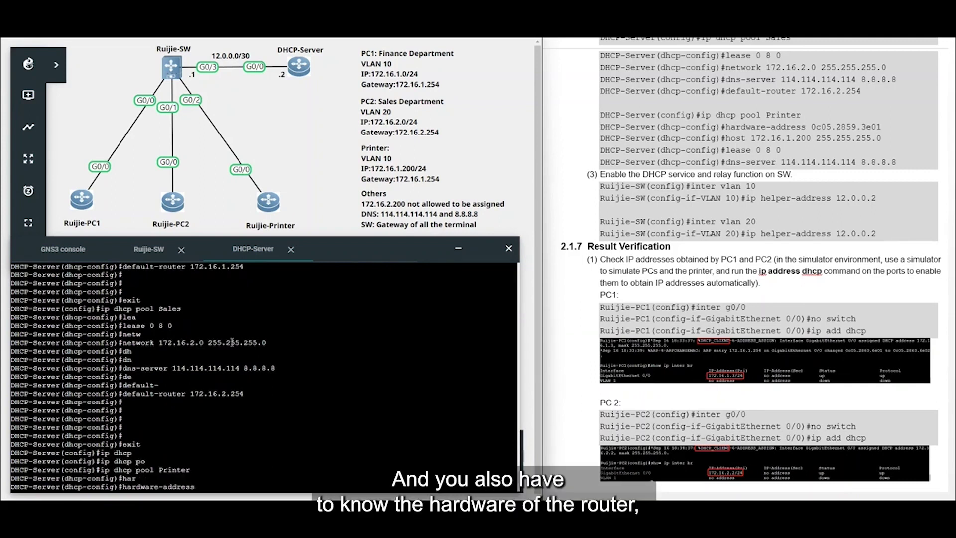
Step: Open the Ruijie-Printer console, enter privileged mode with a new enable password, then global configuration
right_click(263, 203)
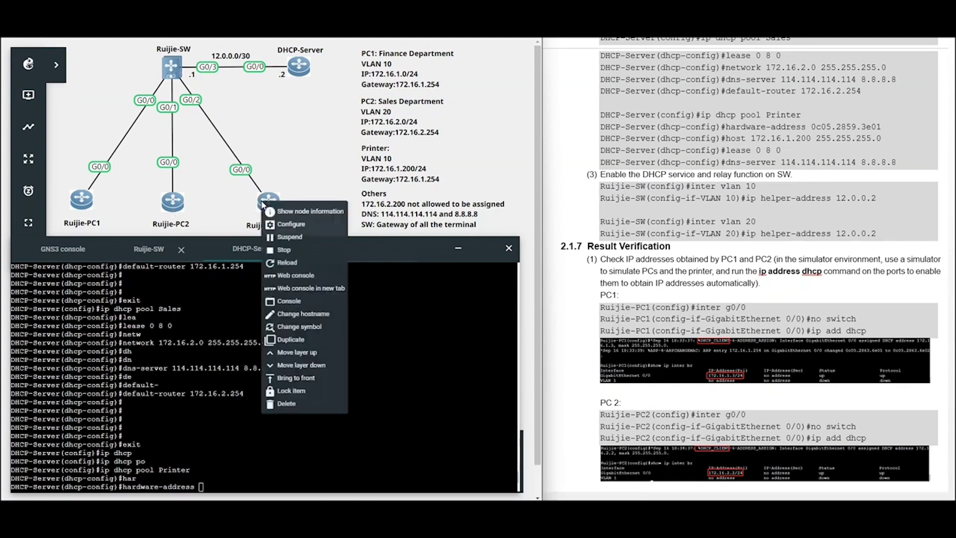
left_click(299, 276)
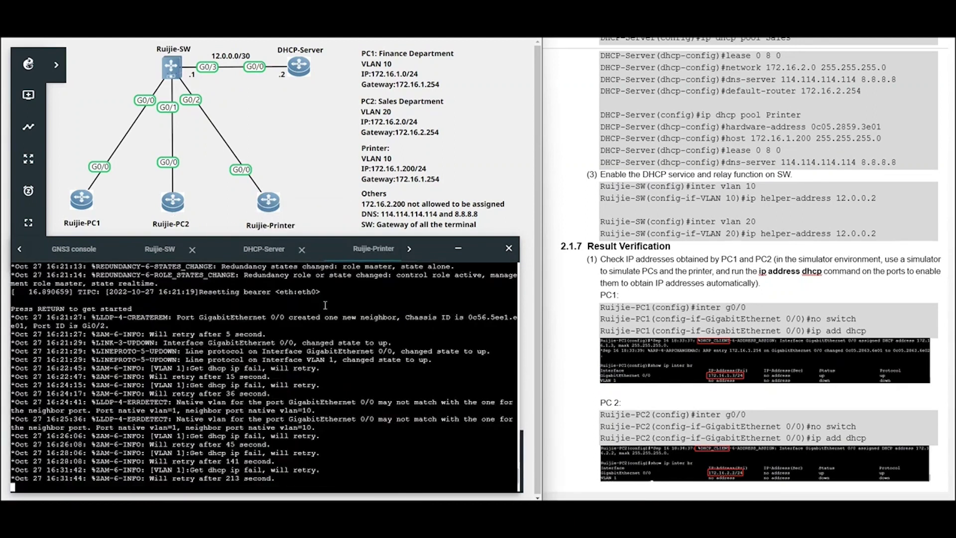
key("Return")
key("Return")
key("Return")
type("ena")
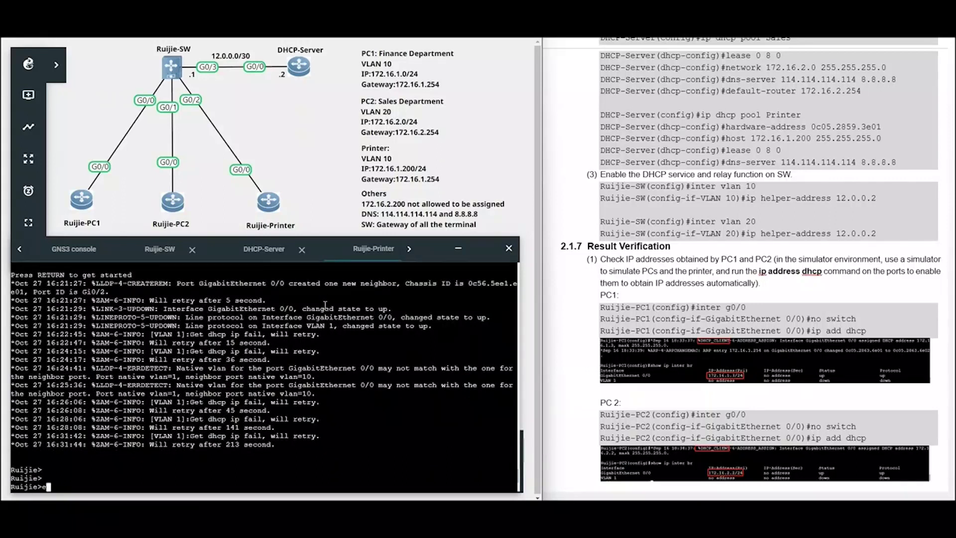
key("Return")
type("**********")
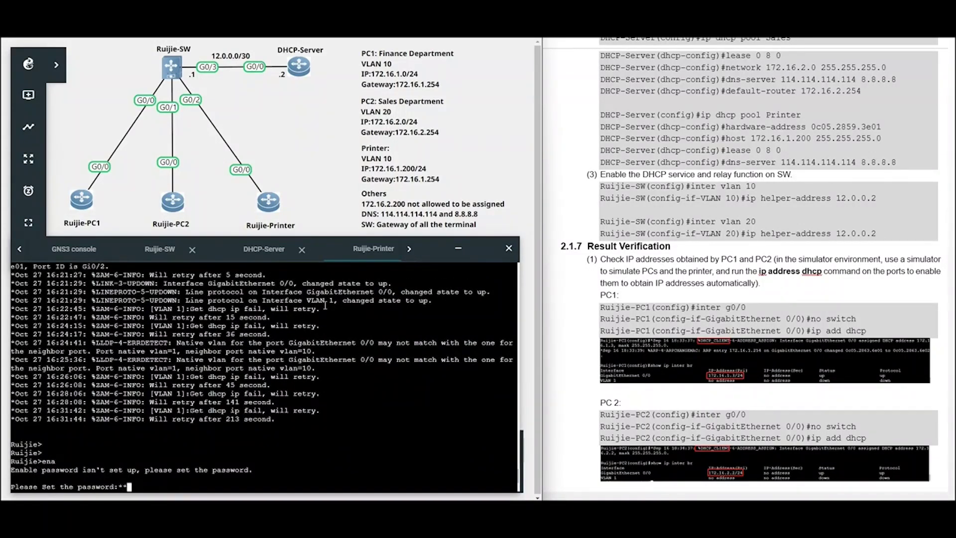
key("Return")
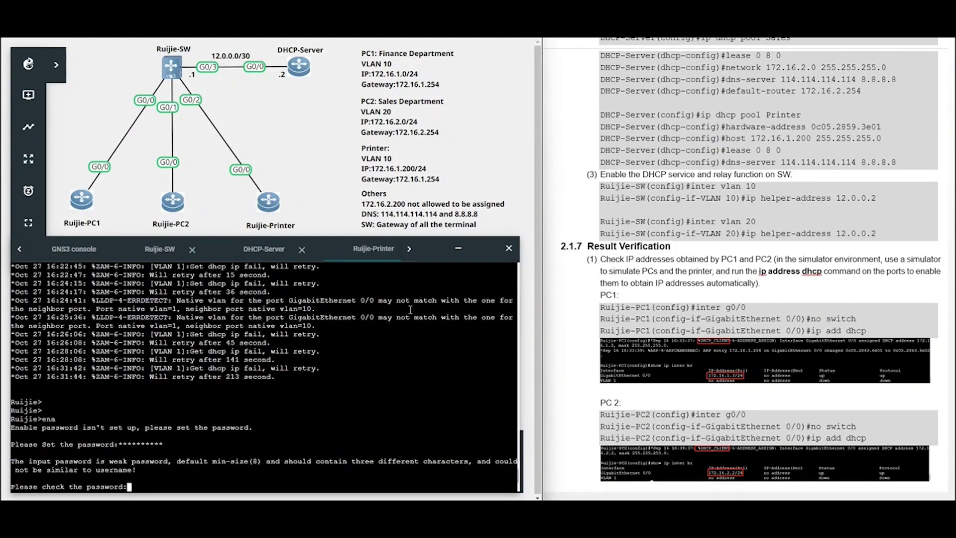
type("**********")
key("Return")
type("con t")
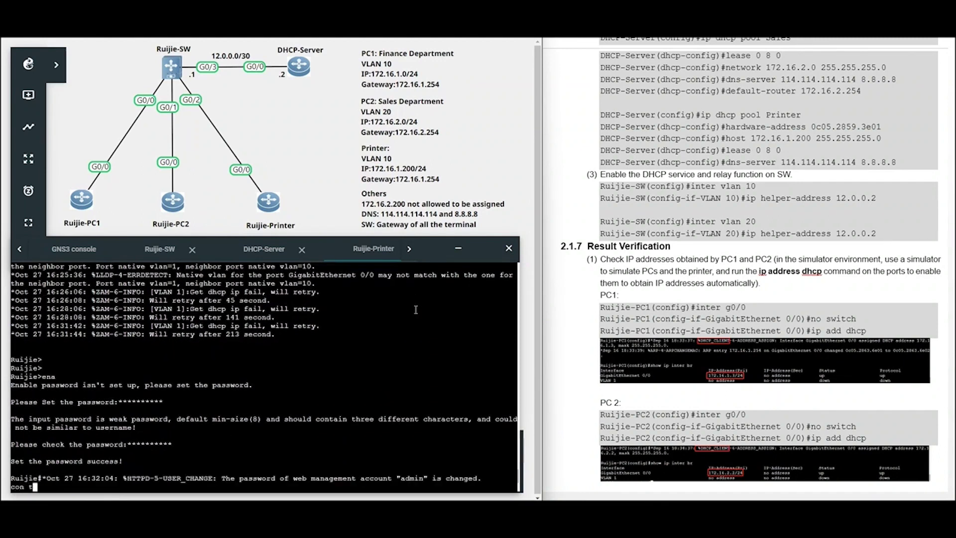
key("Return")
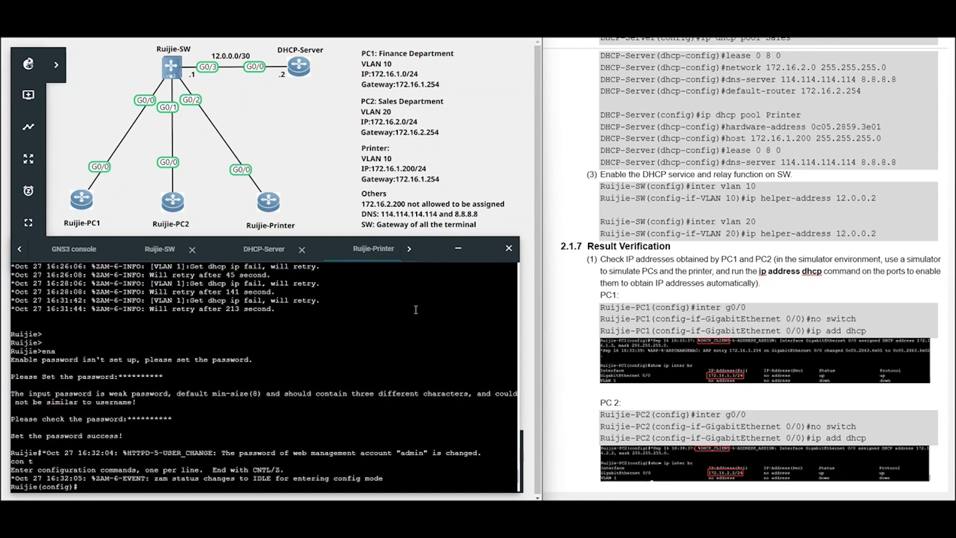
Step: Show the printer's G0/0 interface and copy its MAC address 0c56.5ef0.1e01
type("show inter g0/0")
key("Return")
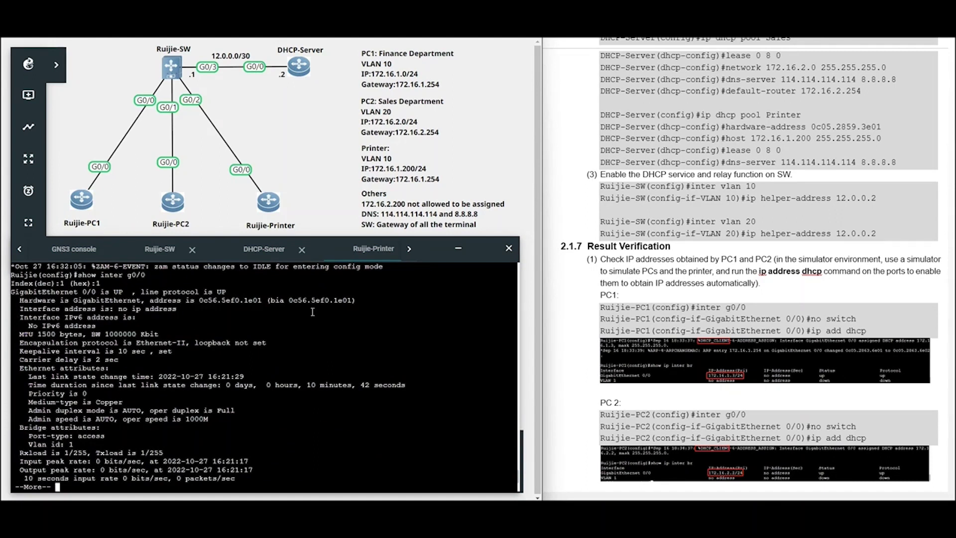
left_click_drag(199, 302, 261, 300)
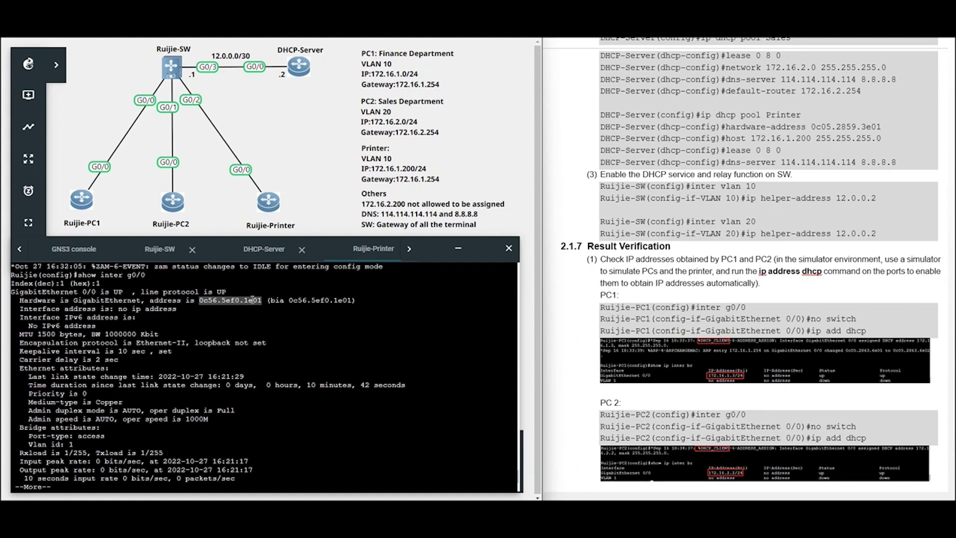
left_click(259, 256)
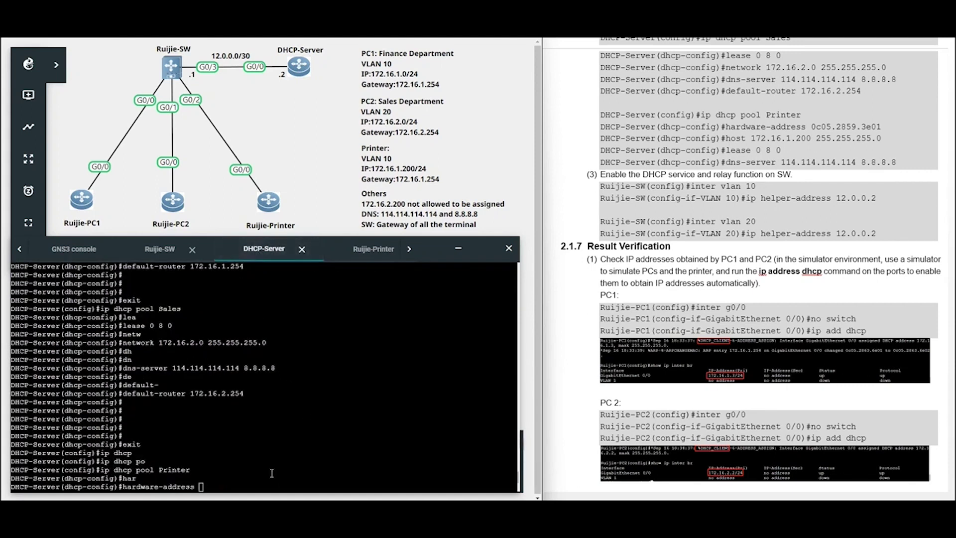
Step: Bind MAC 0c56.5ef0.1e01 in pool Printer to host 172.16.1.200 255.255.255.0
type("0c56.5ef0.1e01")
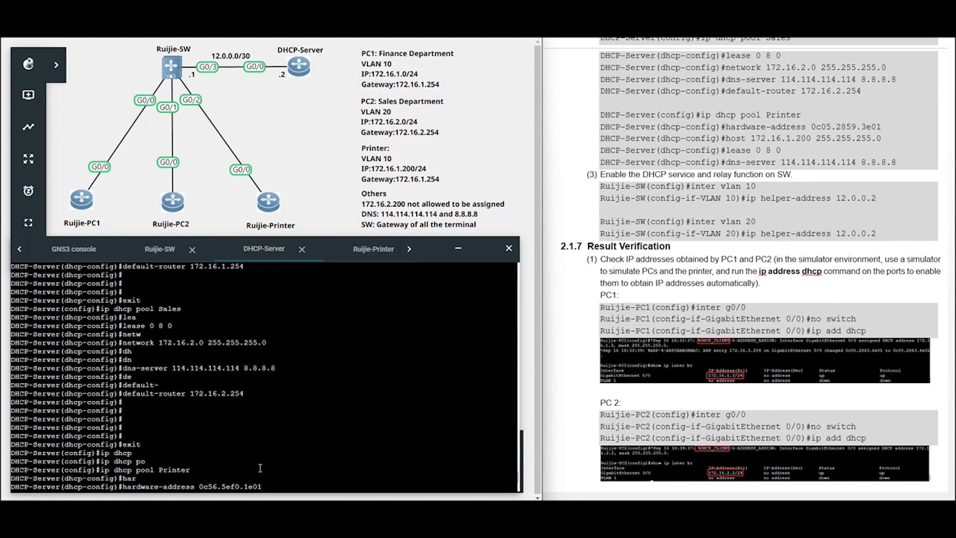
key("Return")
key("Return")
key("Return")
key("Return")
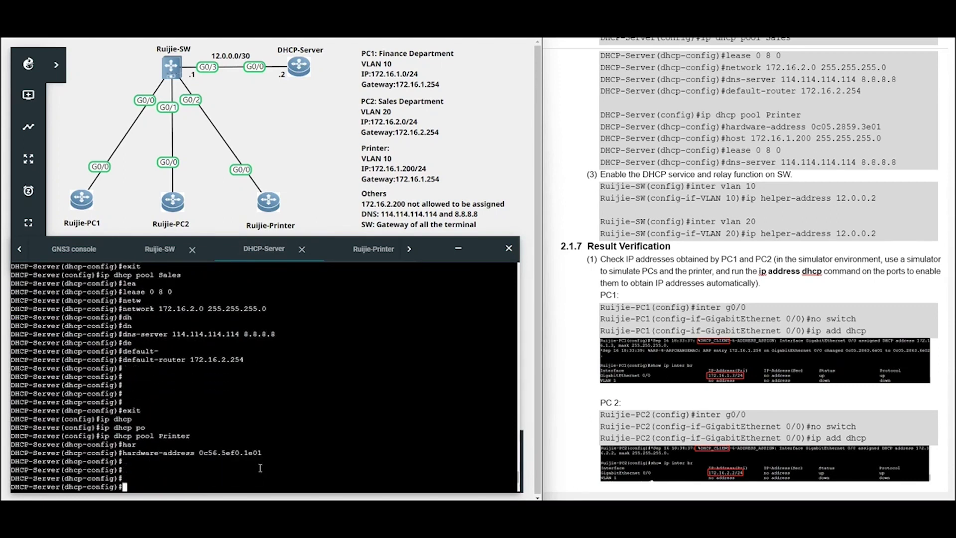
type("hos")
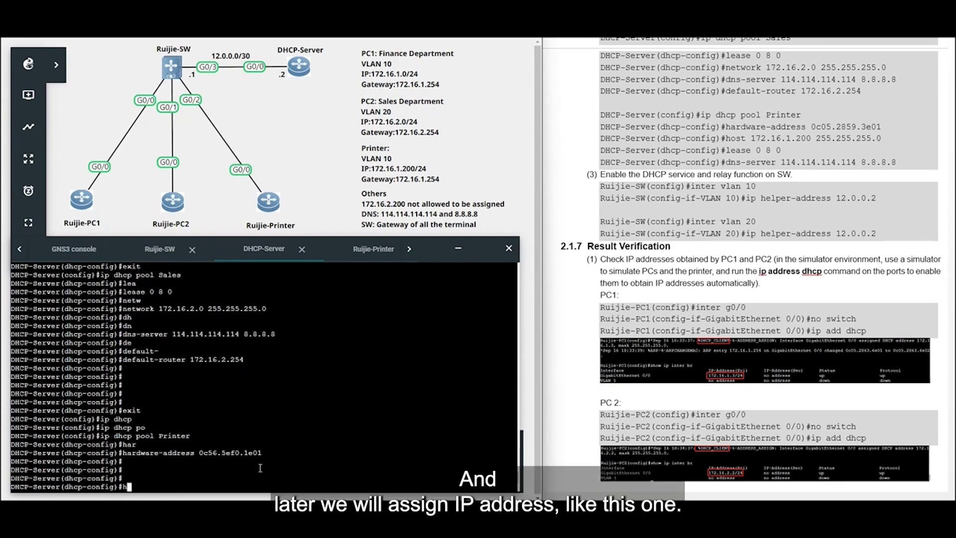
key("Tab")
type("172.16.1.200 ")
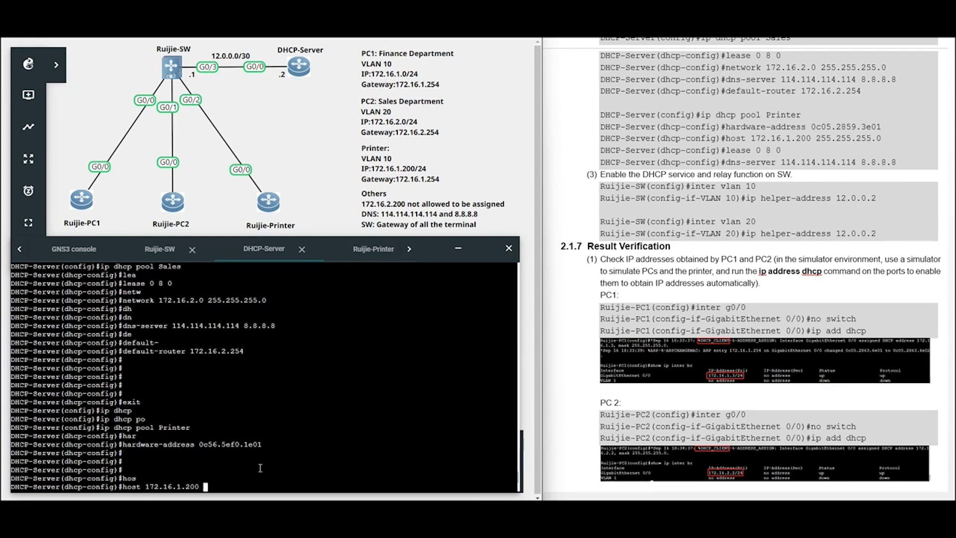
type("255.255.2")
type("55.255.0")
key("Return")
key("Return")
key("Return")
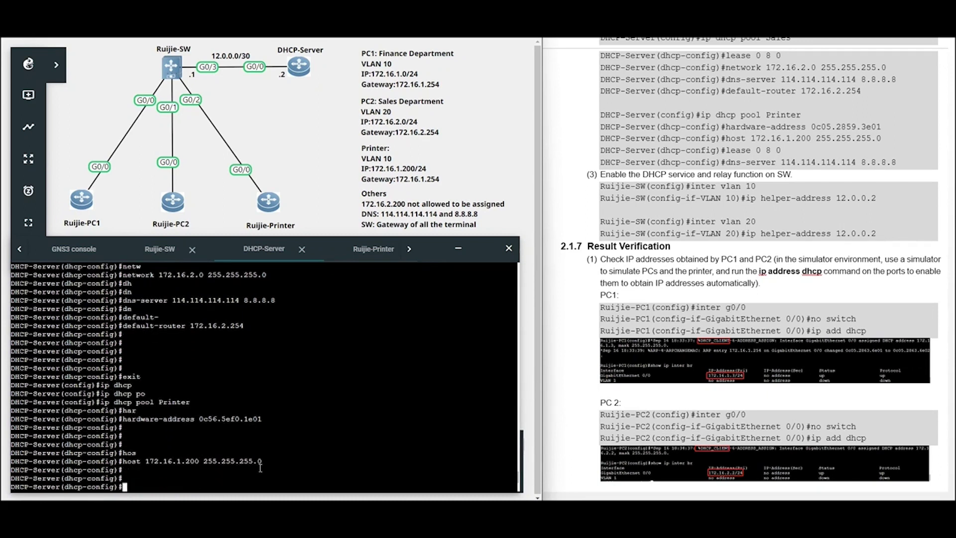
Step: Give pool Printer a 0 8 0 lease and DNS servers 114.114.114.114 and 8.8.8.8
type("leas")
key("Tab")
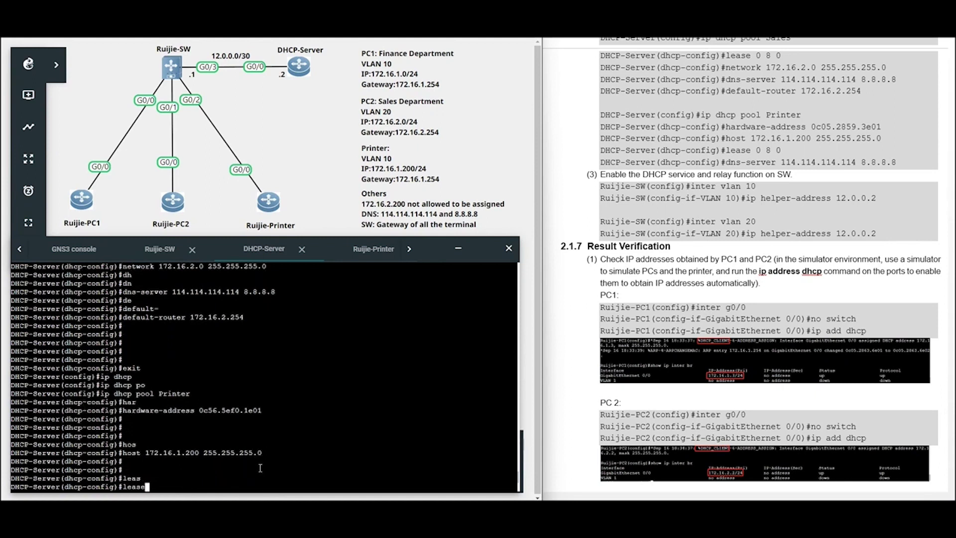
type("0 8 0")
key("Return")
type("dhcp-config)#d")
key("Tab")
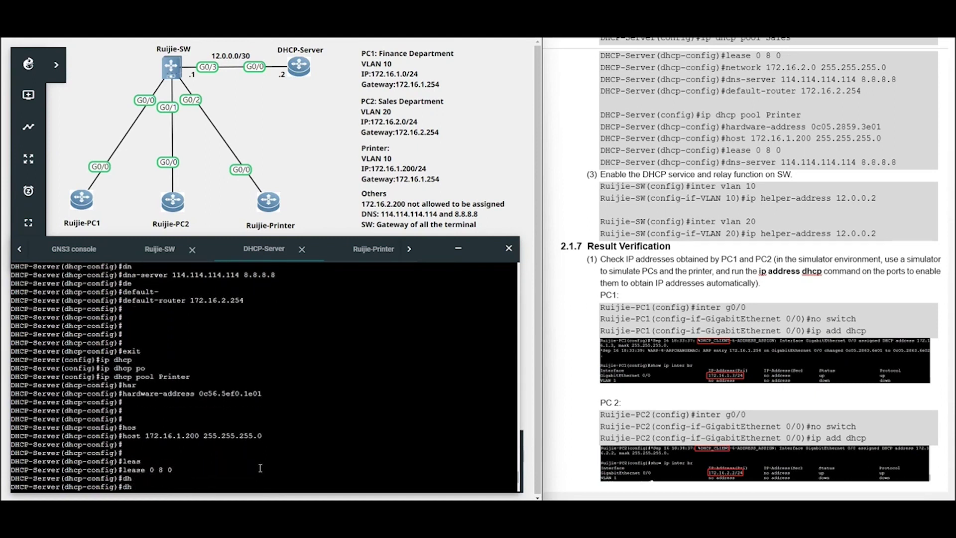
type("ns")
key("Tab")
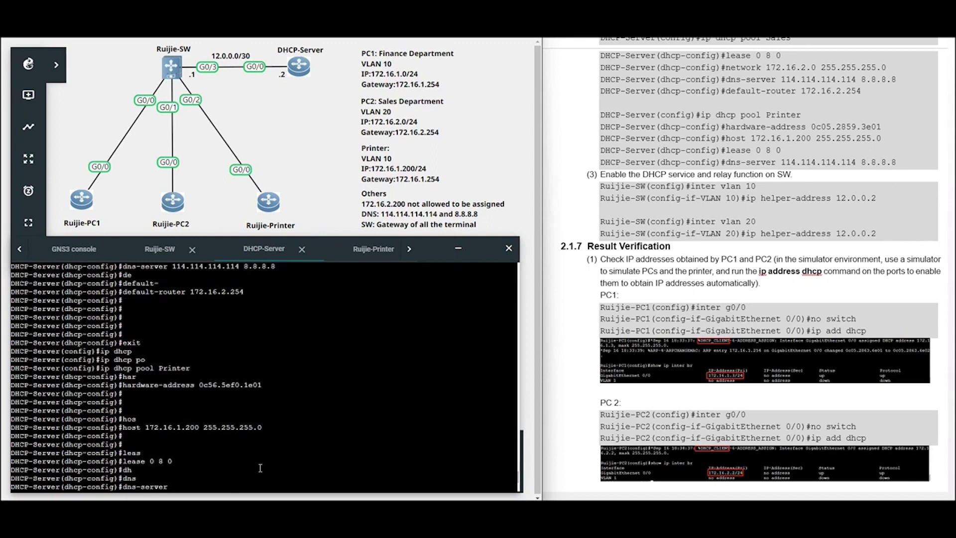
type("114.114.114.114 8.8.8")
key("Return")
key("Return")
key("Return")
key("Return")
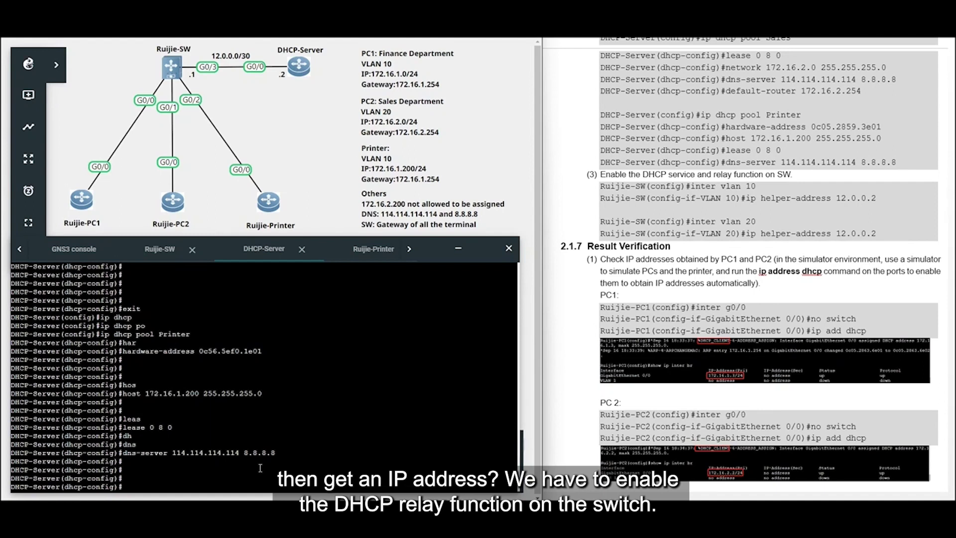
Step: In the Ruijie-SW console, leave port configuration for global configuration mode
left_click(157, 259)
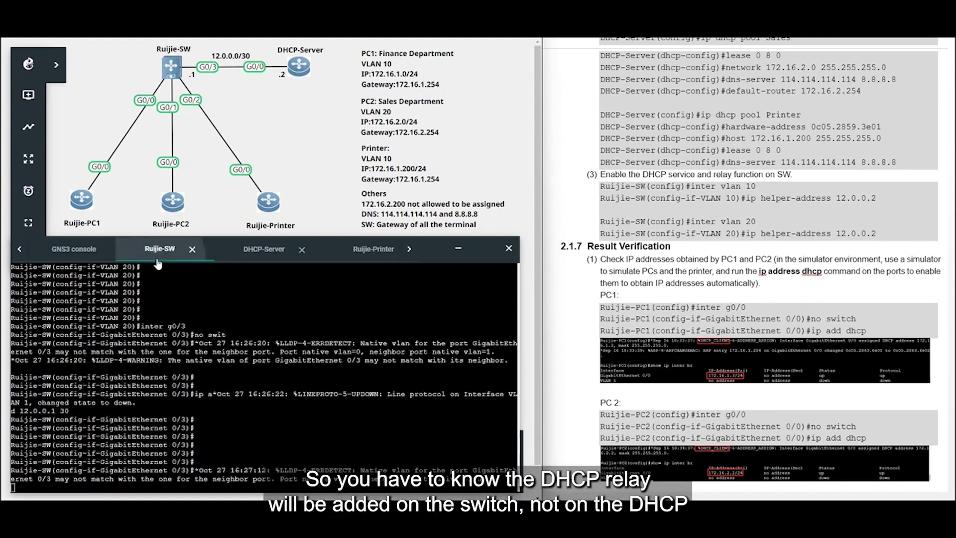
key("Return")
key("Return")
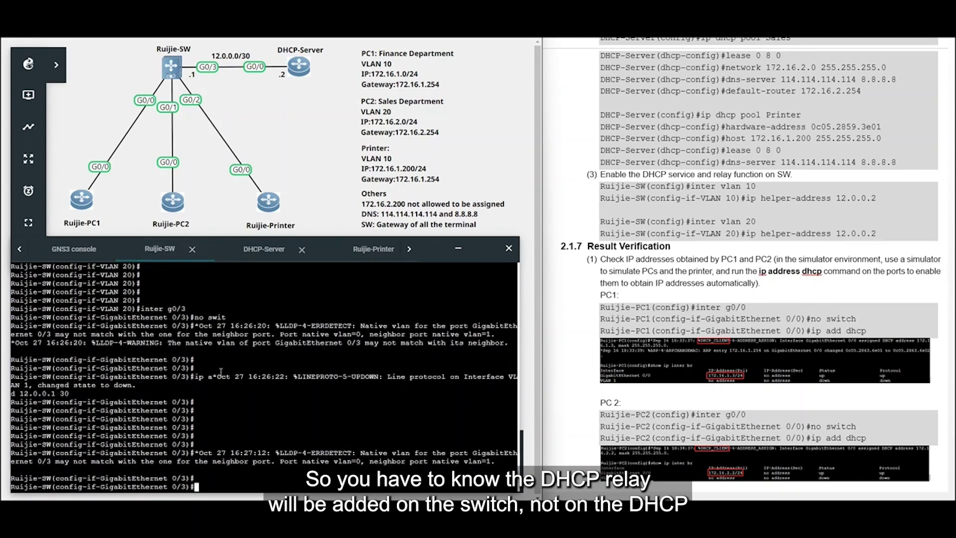
key("Return")
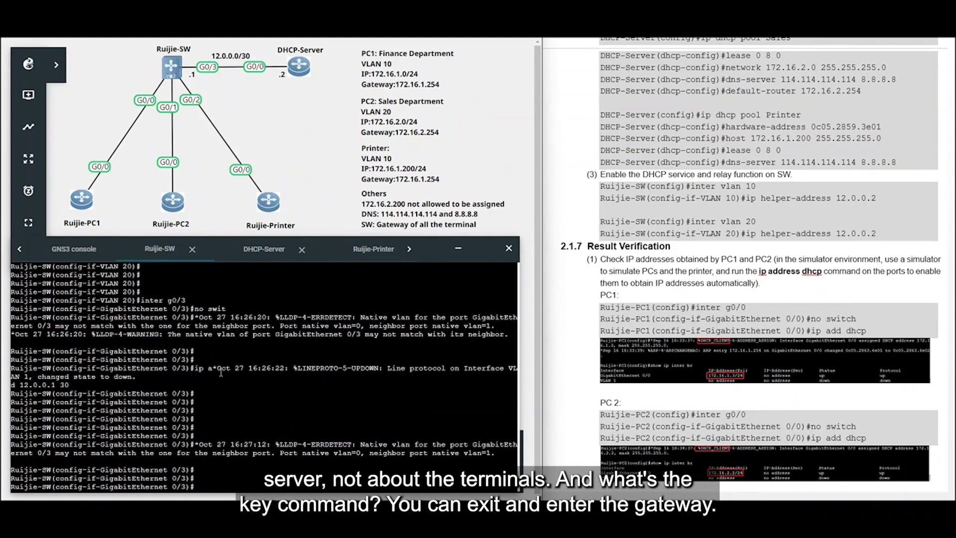
type("exit")
key("Return")
Step: Set ip helper-address 12.0.0.2 on interface VLAN 10
type("ite")
key("BackSpace")
key("BackSpace")
type("nter vlan 10")
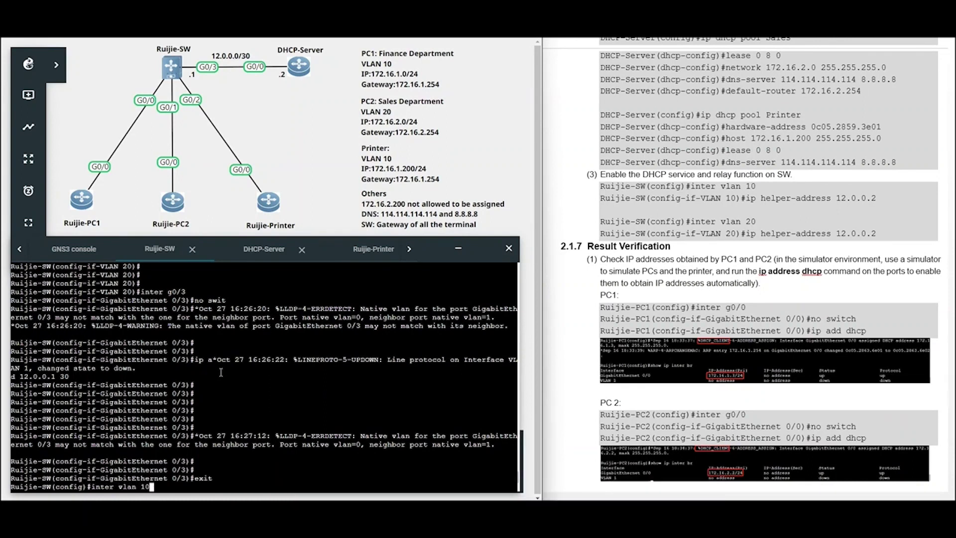
key("Return")
type("ip he")
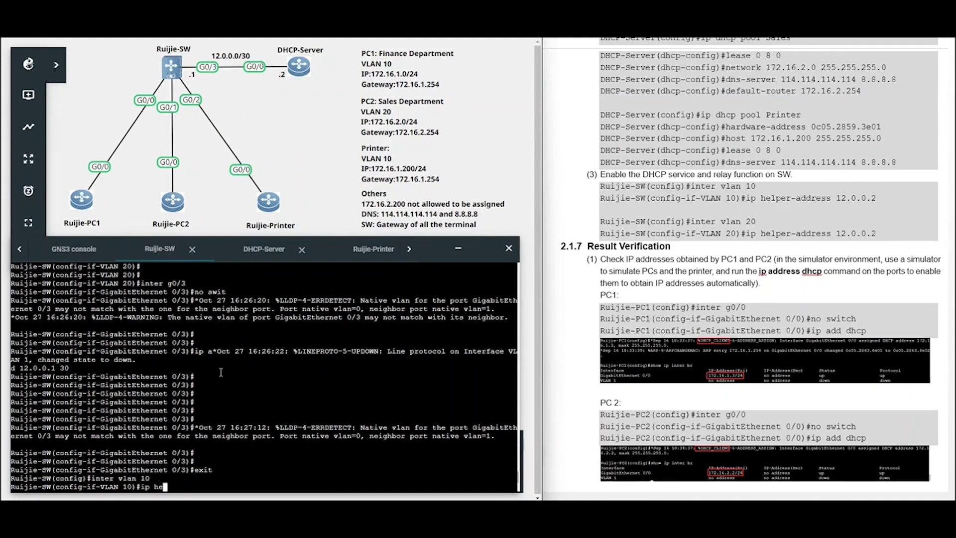
key("Tab")
type("12")
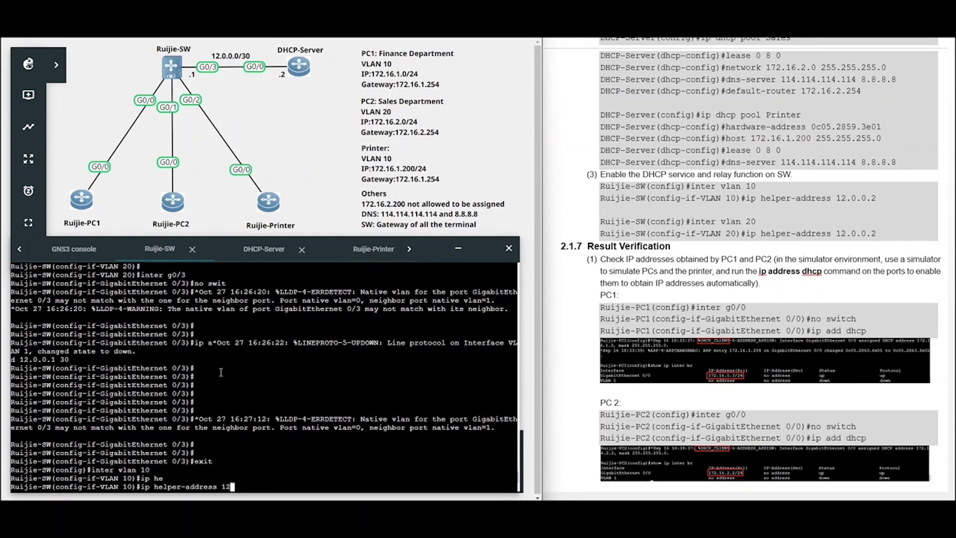
type(".0.0.2")
key("Return")
Step: Set ip helper-address 12.0.0.2 on interface VLAN 20
type("inter ")
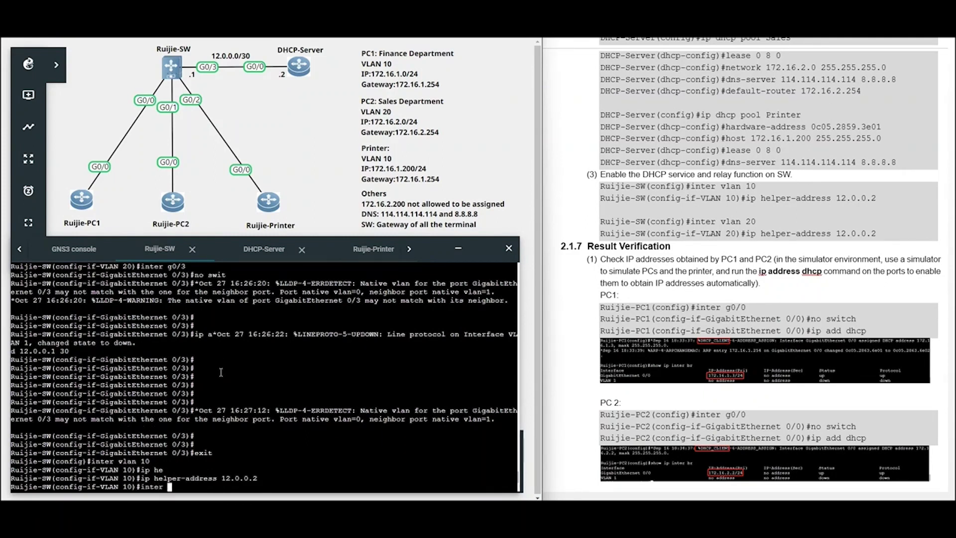
type("vlan 20")
key("Return")
type("ip hep")
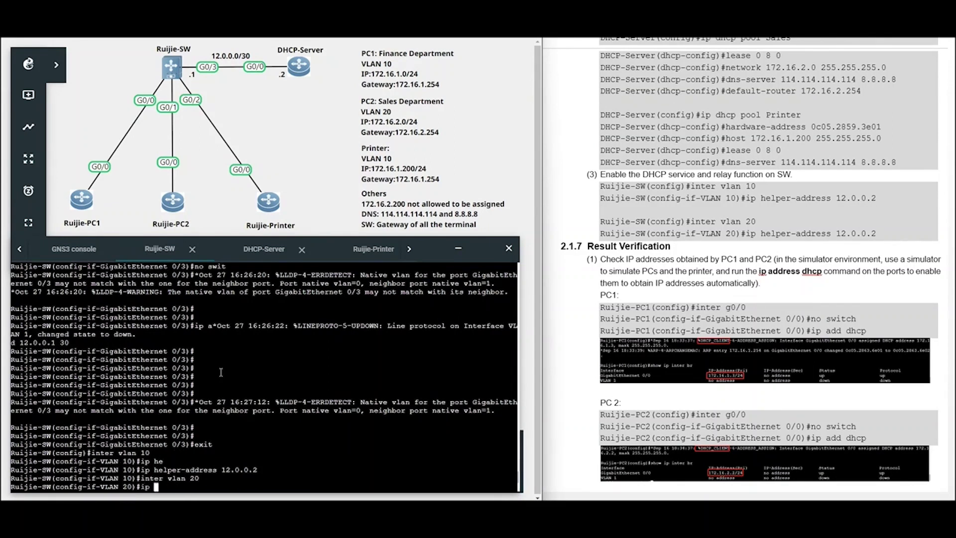
key("BackSpace")
type("l")
key("Tab")
type("12.0.0.2")
key("Return")
key("Return")
key("Return")
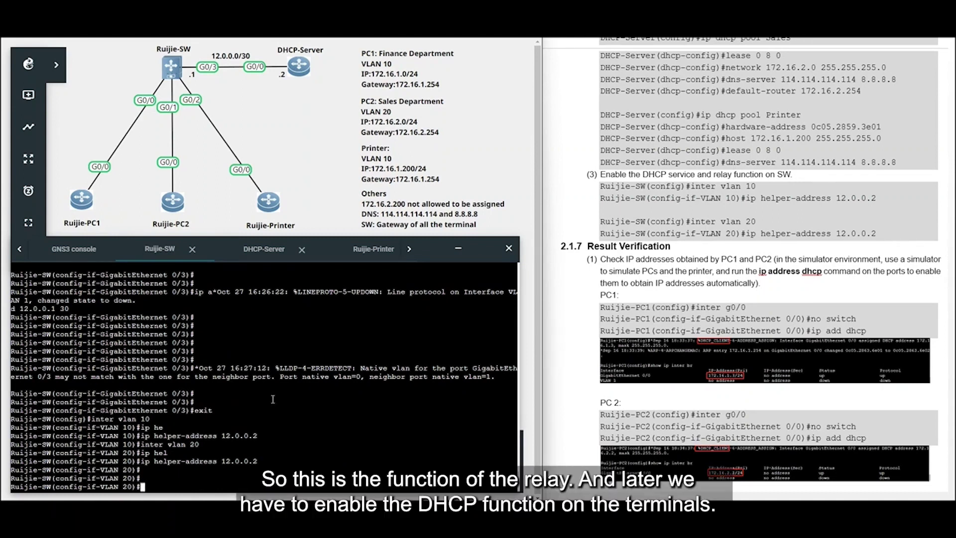
Step: Open a web console for the Ruijie-PC1 node and bring up a command prompt
scroll(702, 288, "down", 2)
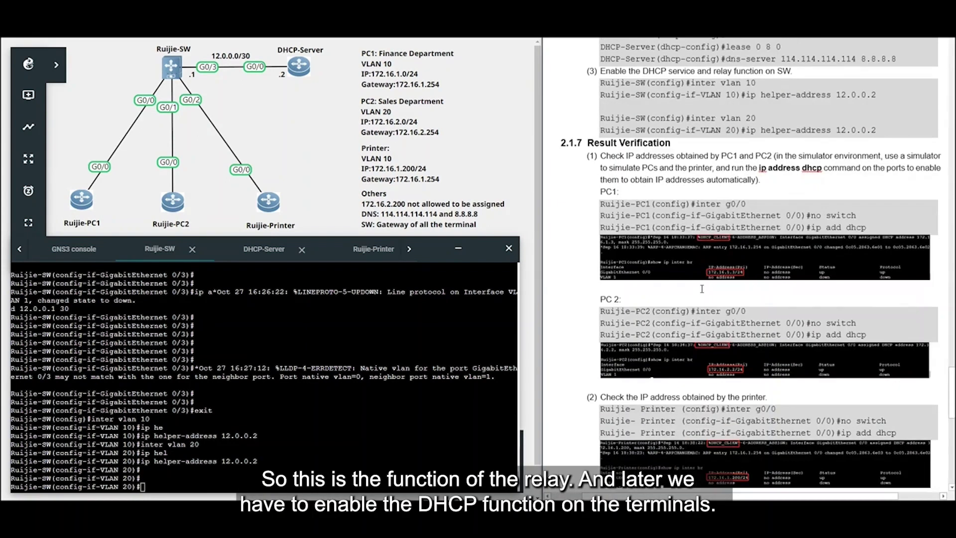
scroll(702, 288, "down", 1)
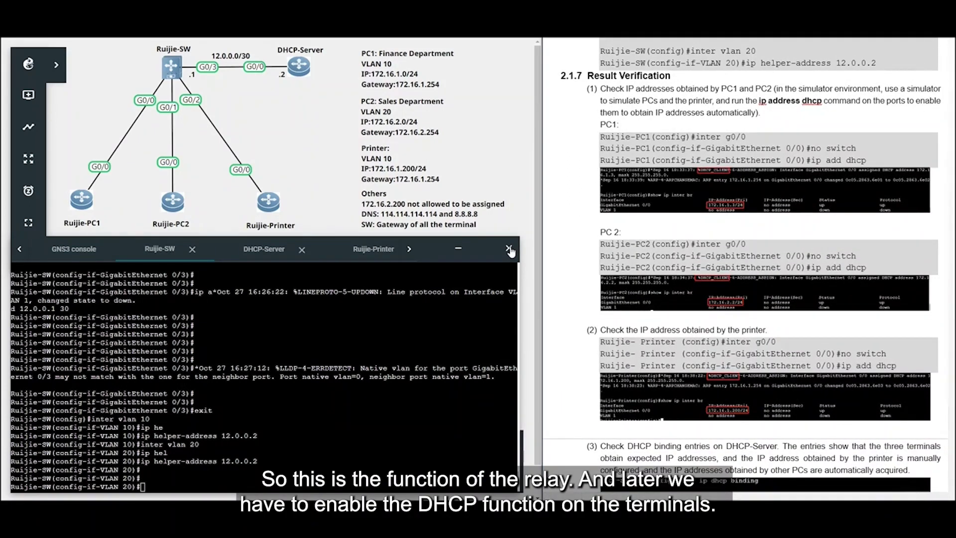
right_click(77, 205)
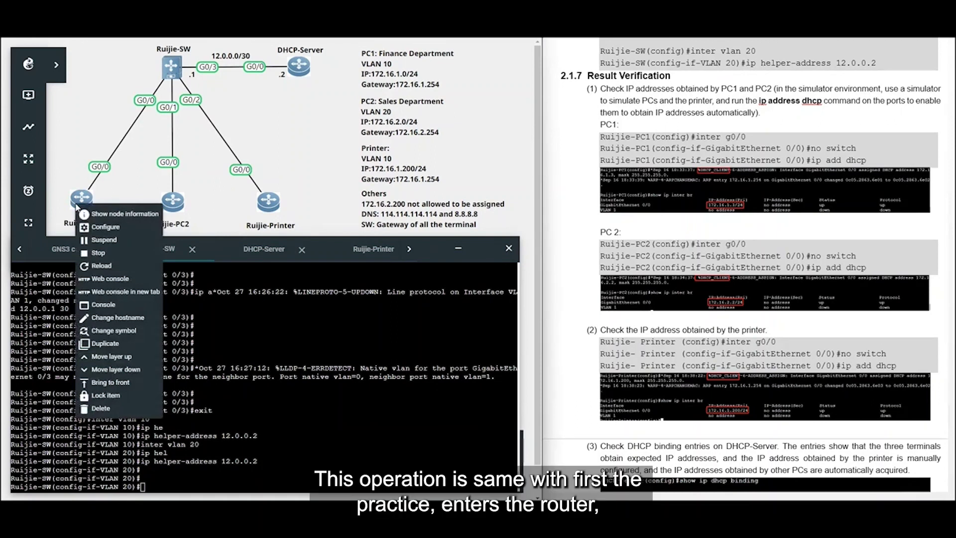
left_click(110, 278)
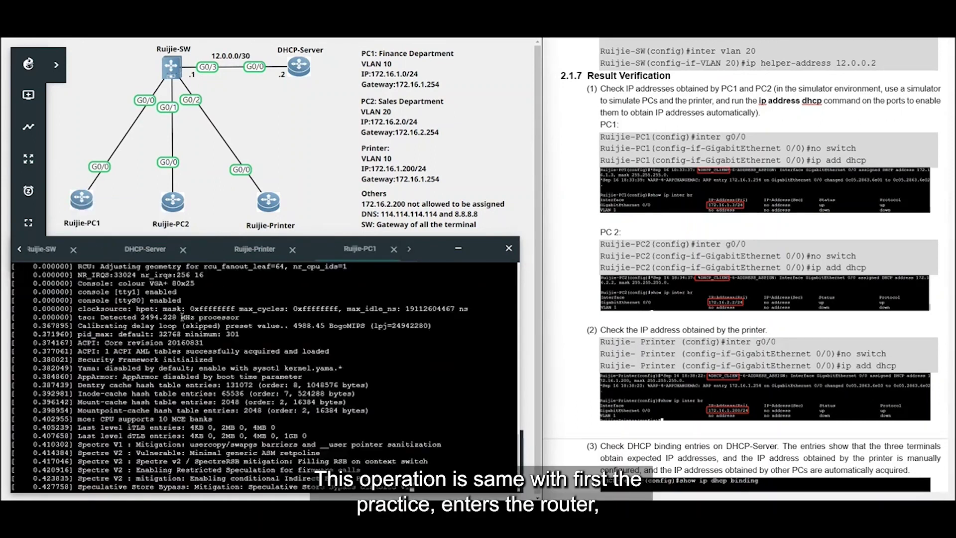
key("Return")
key("Return")
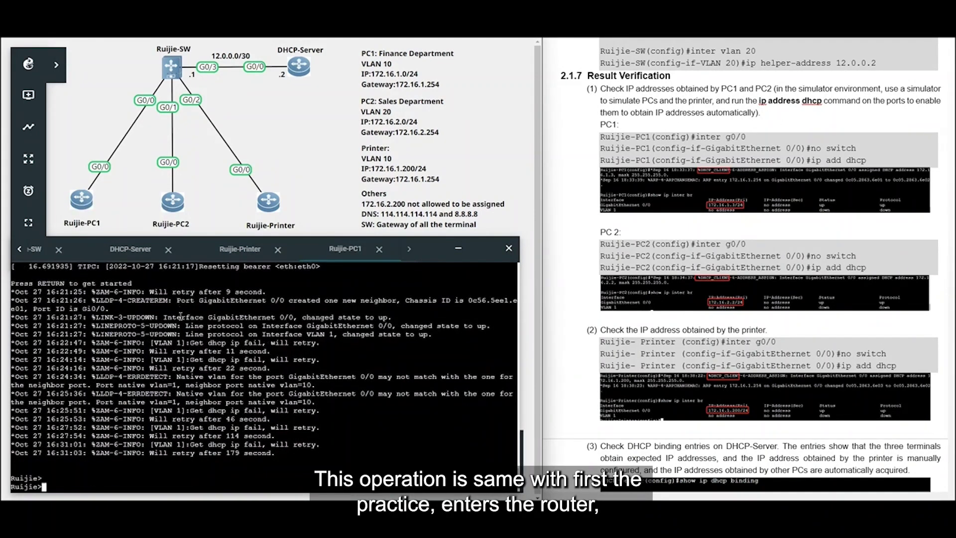
key("Return")
Step: Enter enable mode and set an enable password, retrying after the first confirmation mismatched
type("en")
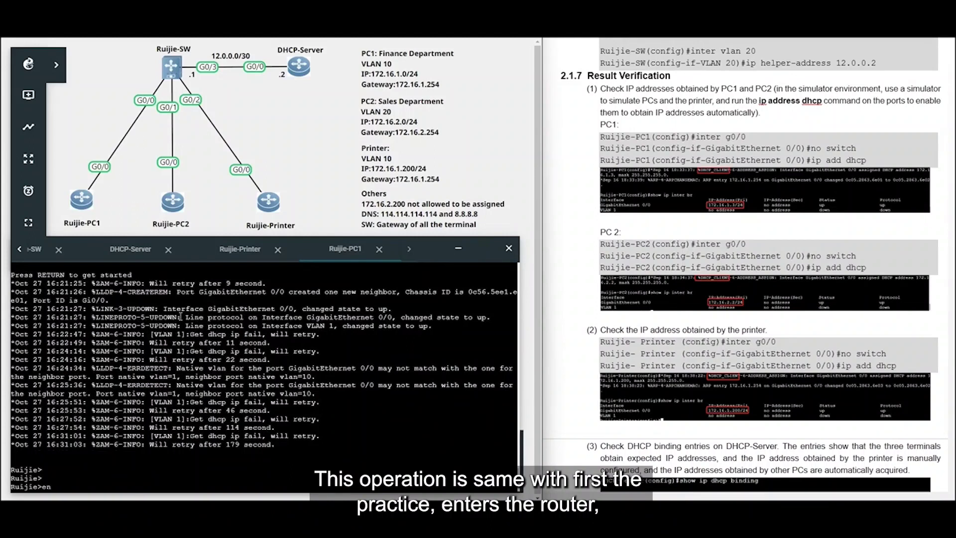
key("Return")
type("123")
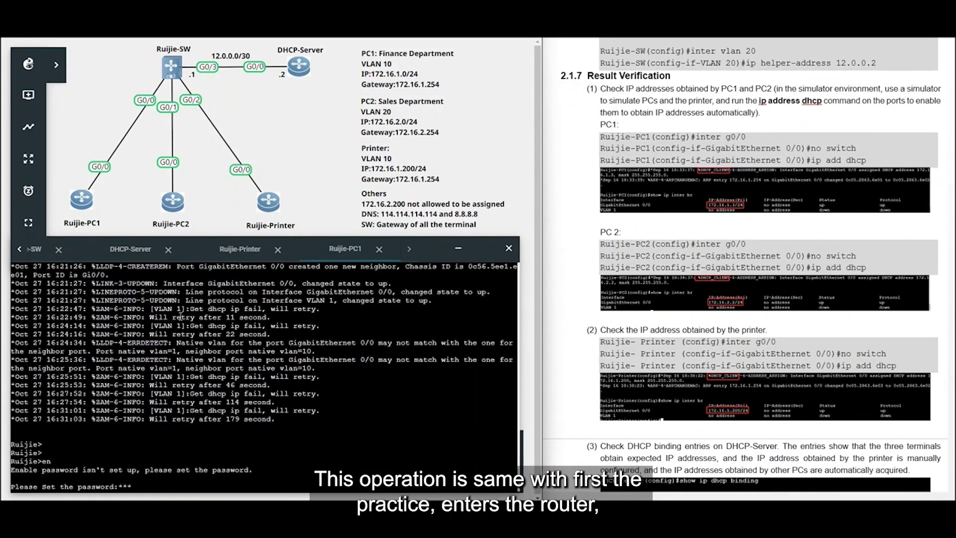
type("45")
key("Return")
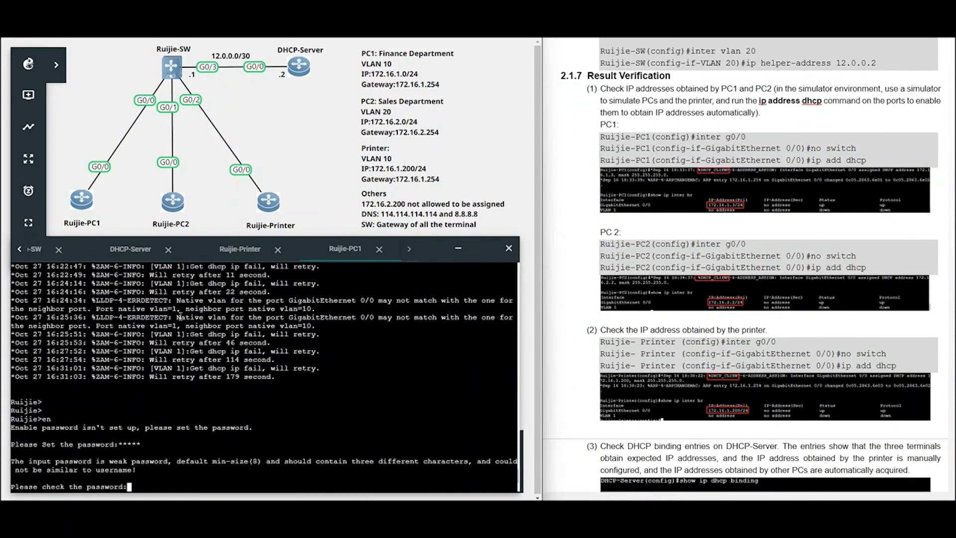
key("Return")
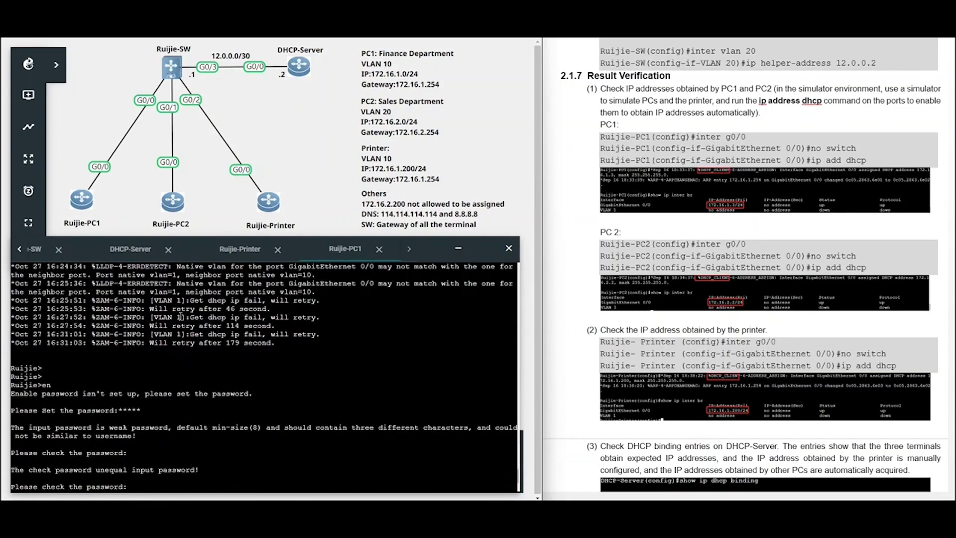
type("1")
key("Return")
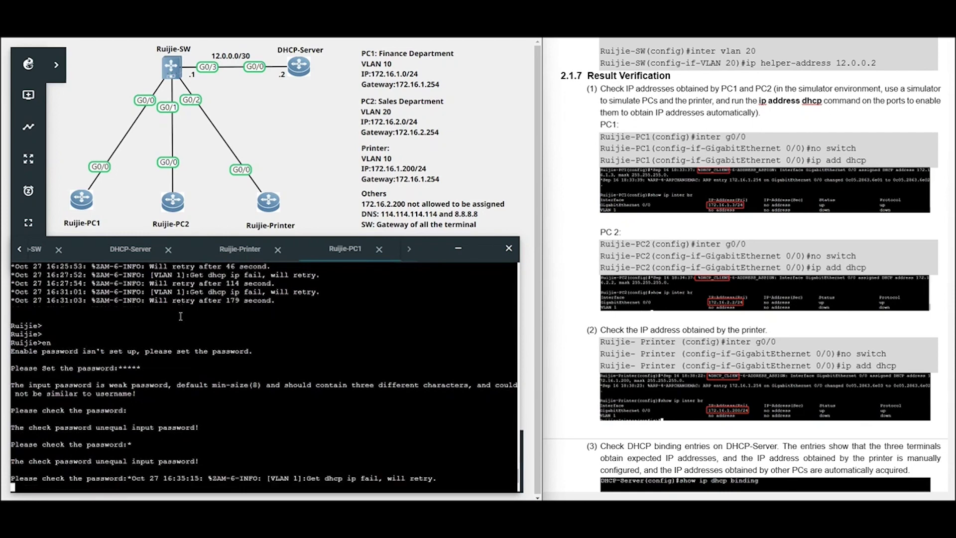
key("Return")
key("Return")
type("en")
key("Return")
type("**********")
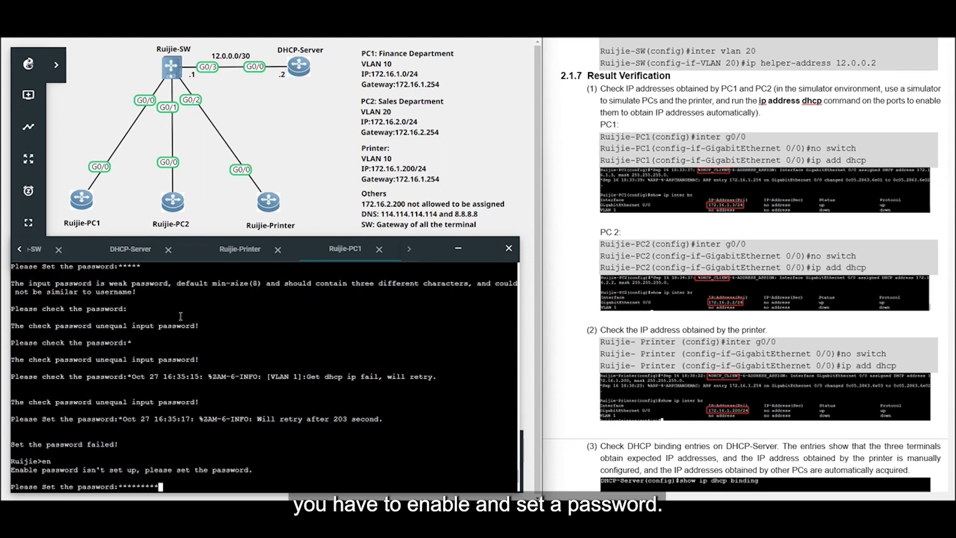
key("Return")
type("**********")
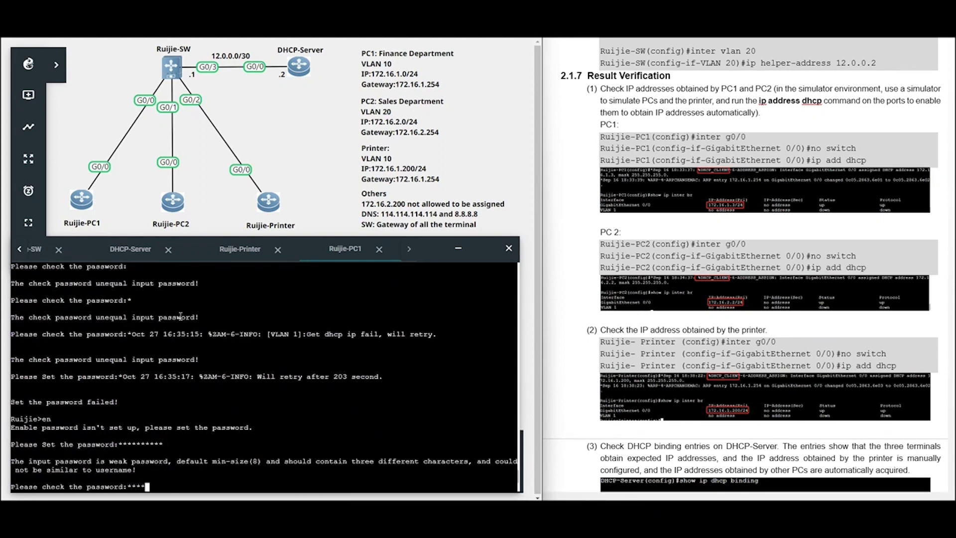
key("Return")
Step: Enter global configuration mode and set the hostname to Ruijie-PC1
type("con t")
key("Return")
type("host Ruijie-PC1")
key("Return")
key("Return")
key("Return")
key("Return")
type("inter vlan 1")
Step: Remove the IP address from interface VLAN 1 on Ruijie-PC1
key("Return")
type("no ip add")
key("Return")
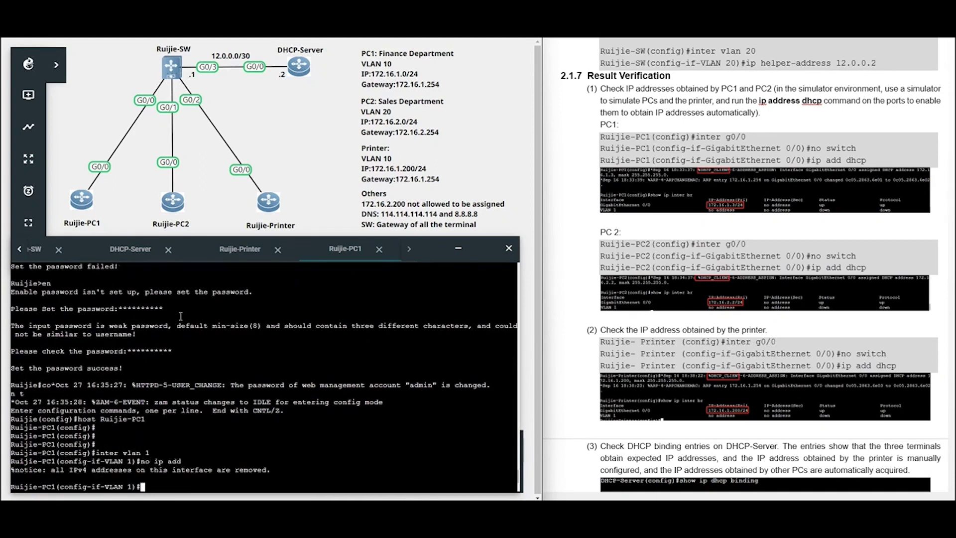
key("Return")
Step: Make GigabitEthernet 0/0 a routed port with 'ip address dhcp', obtaining 172.16.1.2/24
type("inter g0/0/0")
key("BackSpace")
key("BackSpace")
key("Return")
type("no switchport")
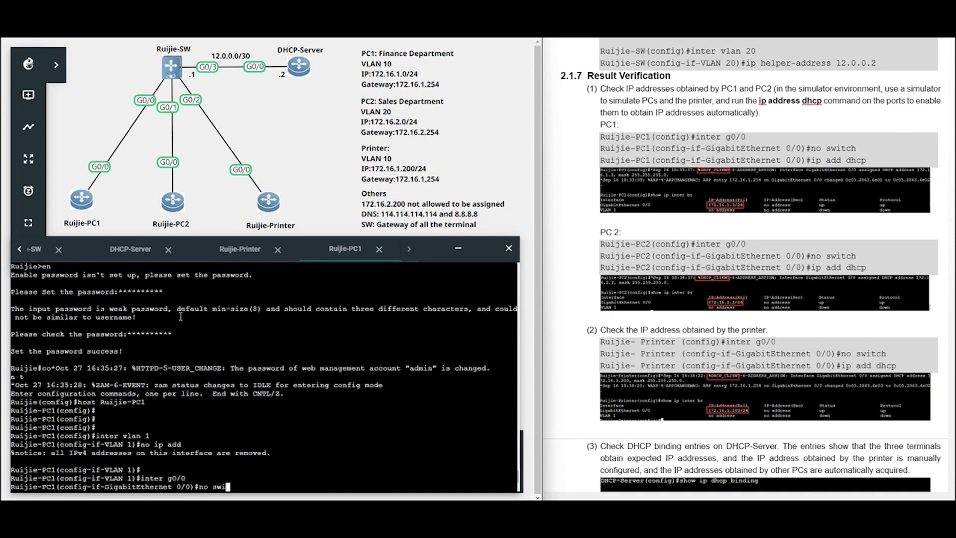
key("Tab")
key("Return")
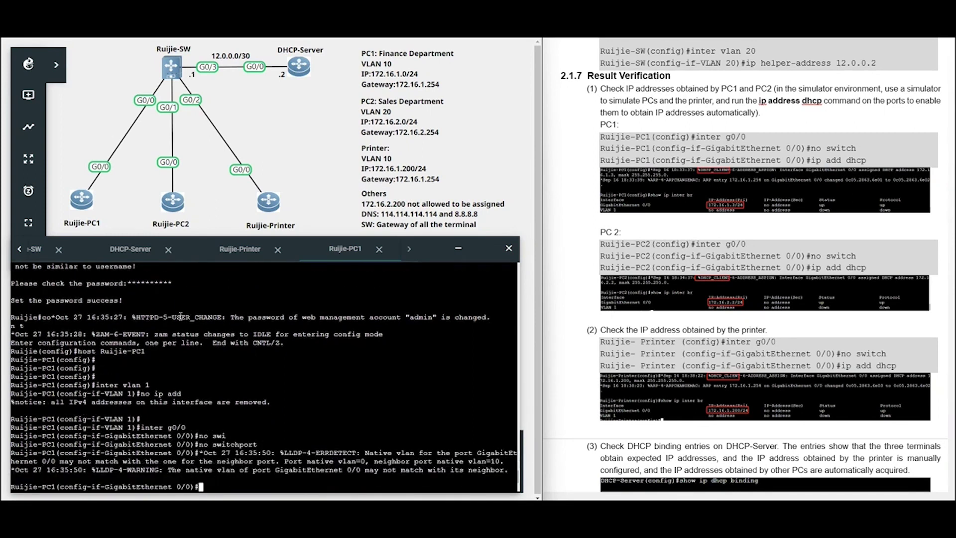
key("Return")
key("Return")
type("ip add")
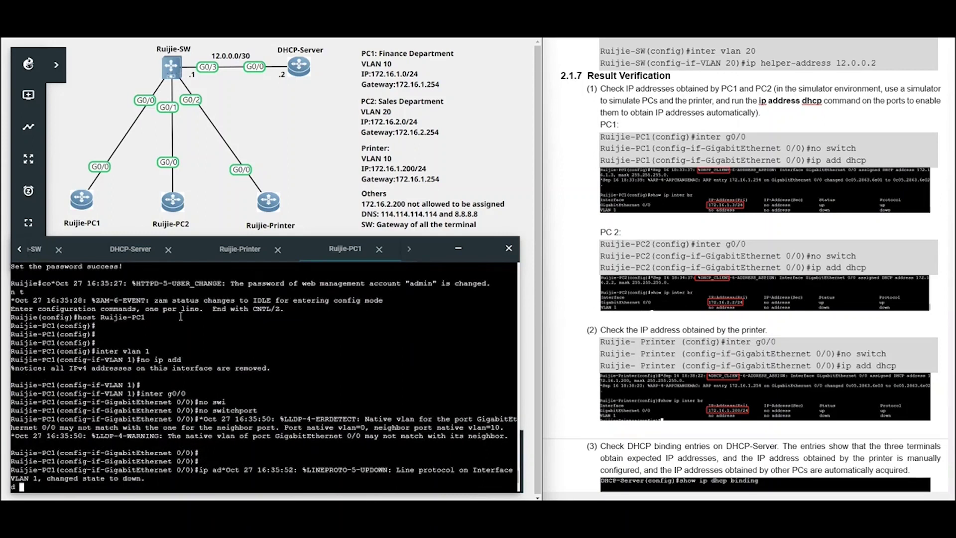
type(" dh")
key("Tab")
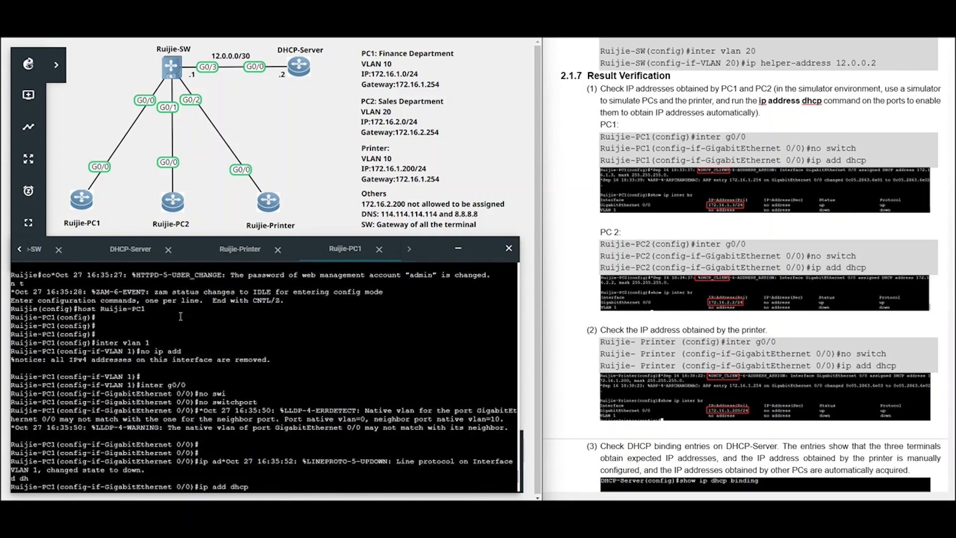
key("Return")
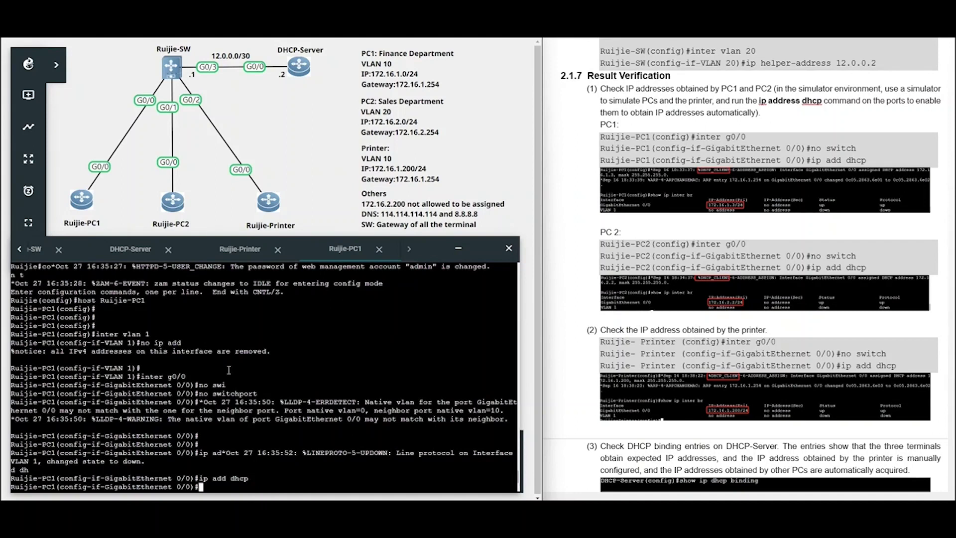
key("Return")
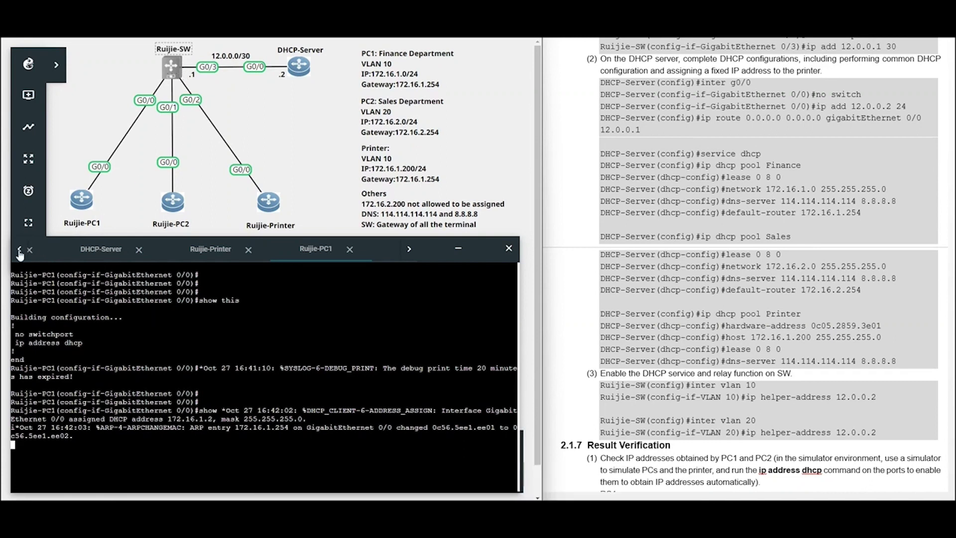
Step: Switch to the Ruijie-SW console and select the service dhcp command line
left_click(100, 249)
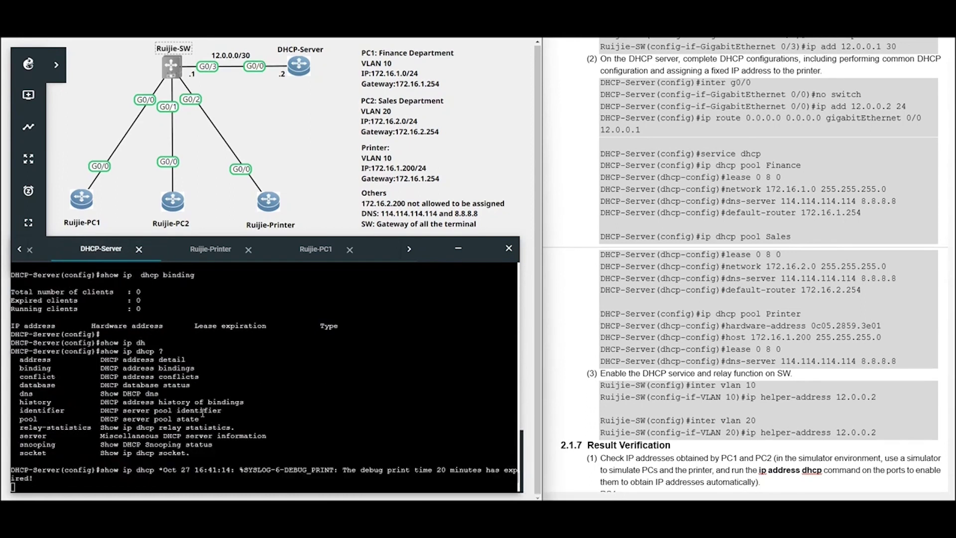
left_click(19, 249)
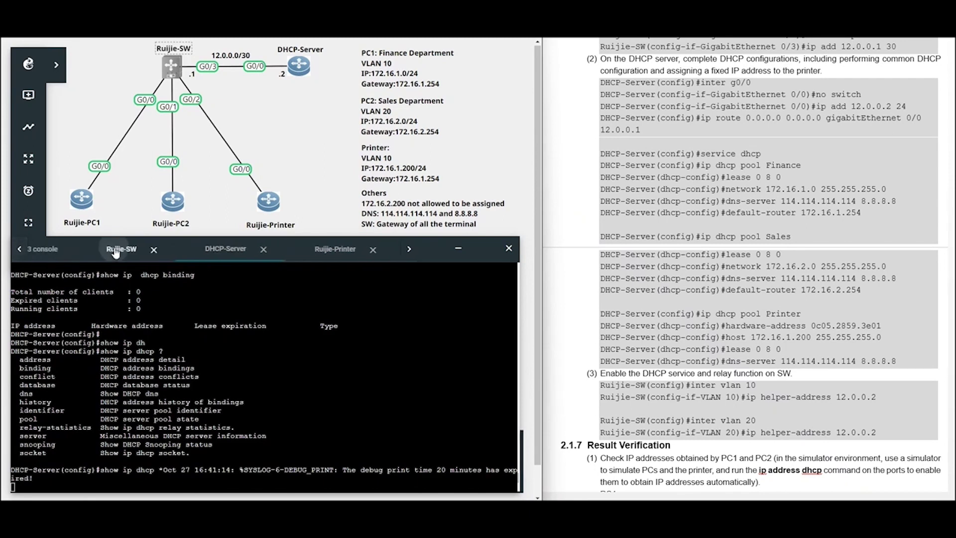
left_click(115, 252)
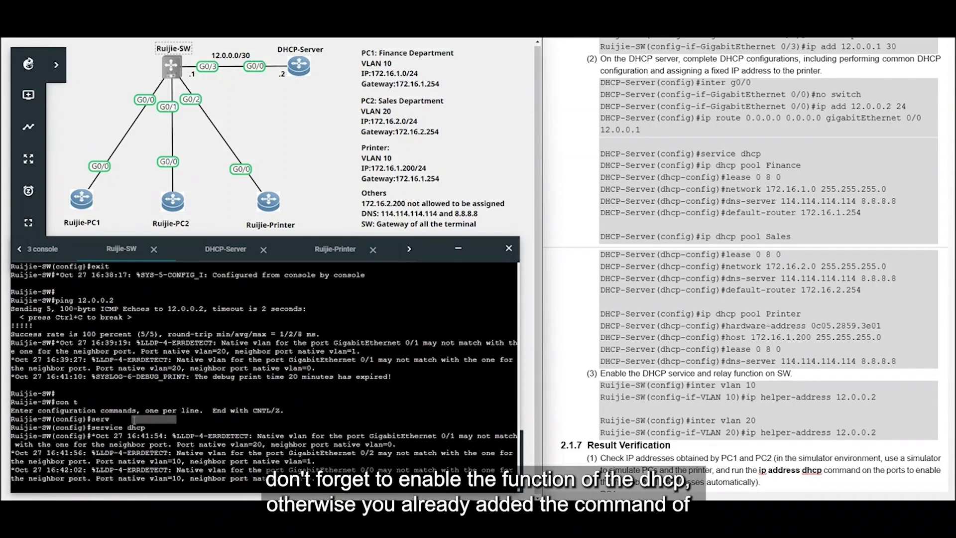
left_click_drag(177, 418, 155, 427)
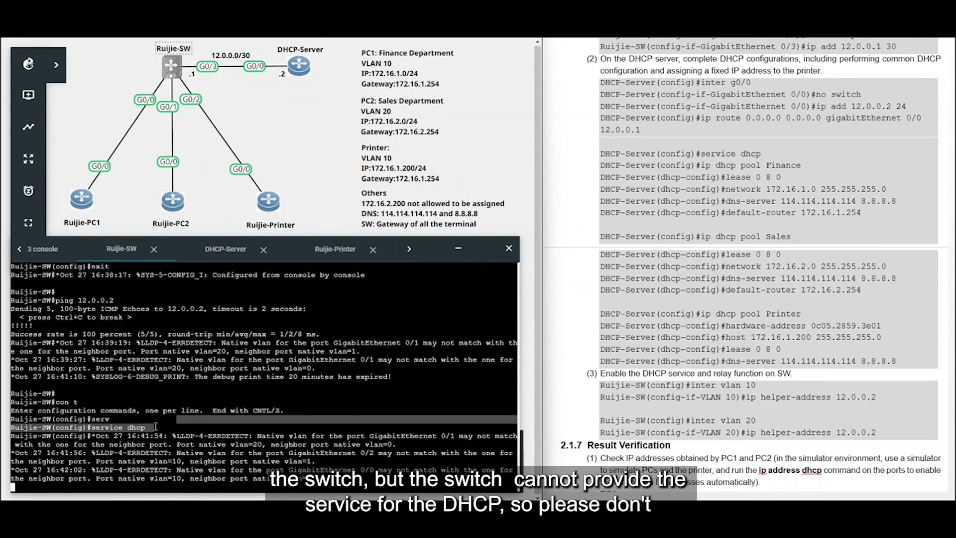
left_click(155, 426)
left_click_drag(155, 426, 11, 429)
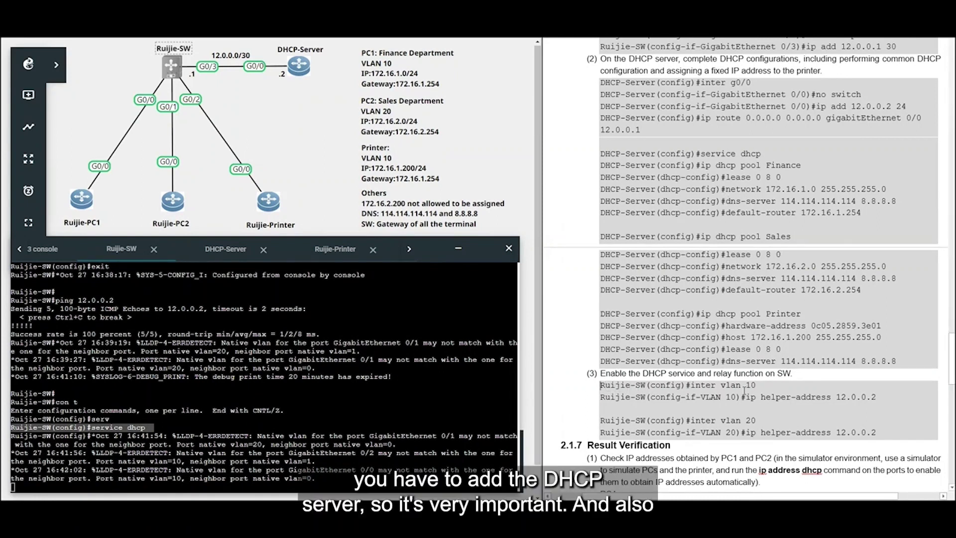
Step: Paste the service dhcp command into the lab guide followed by a blank line
key("Return")
type("Ruijie-SW(config)#service dhcp")
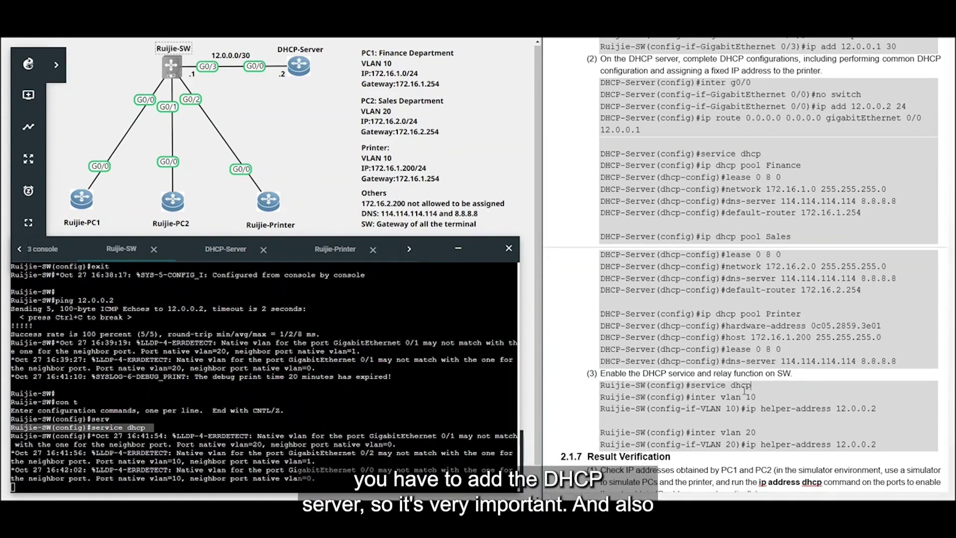
key("Return")
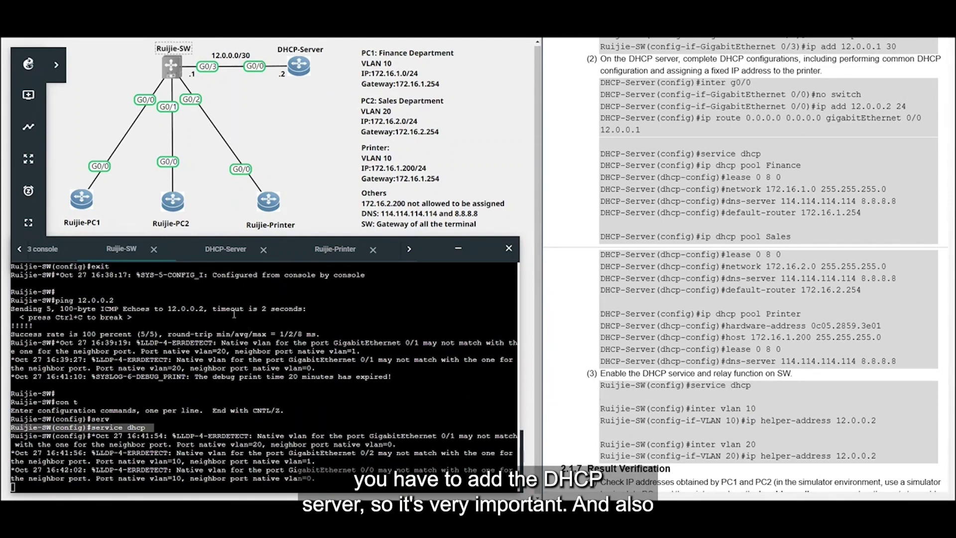
Step: Bring the Ruijie-PC2 console to the front
left_click(20, 249)
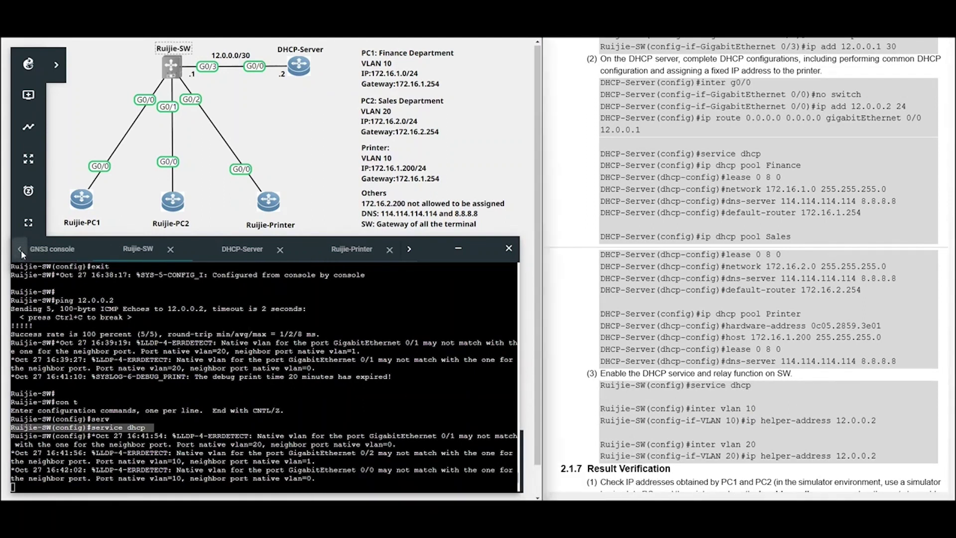
left_click(375, 249)
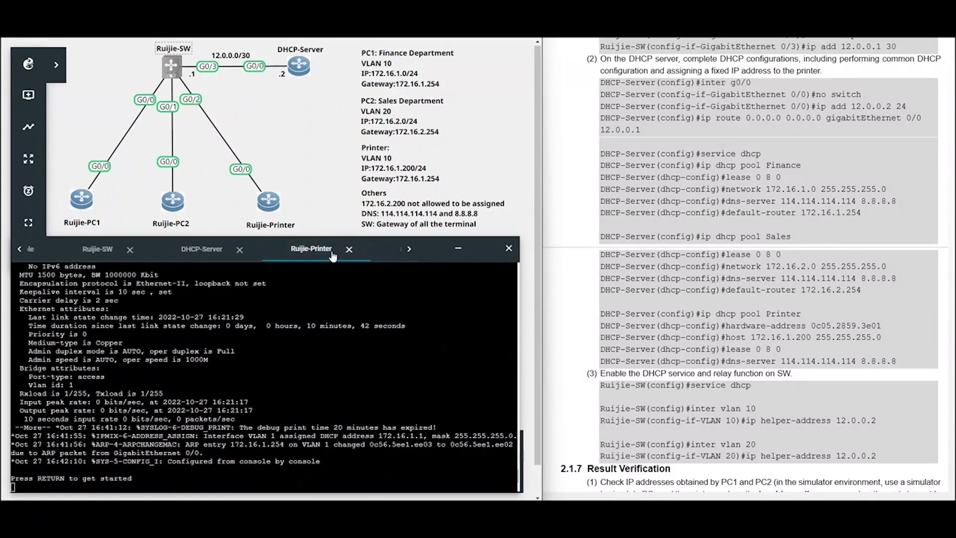
left_click(408, 251)
left_click(407, 251)
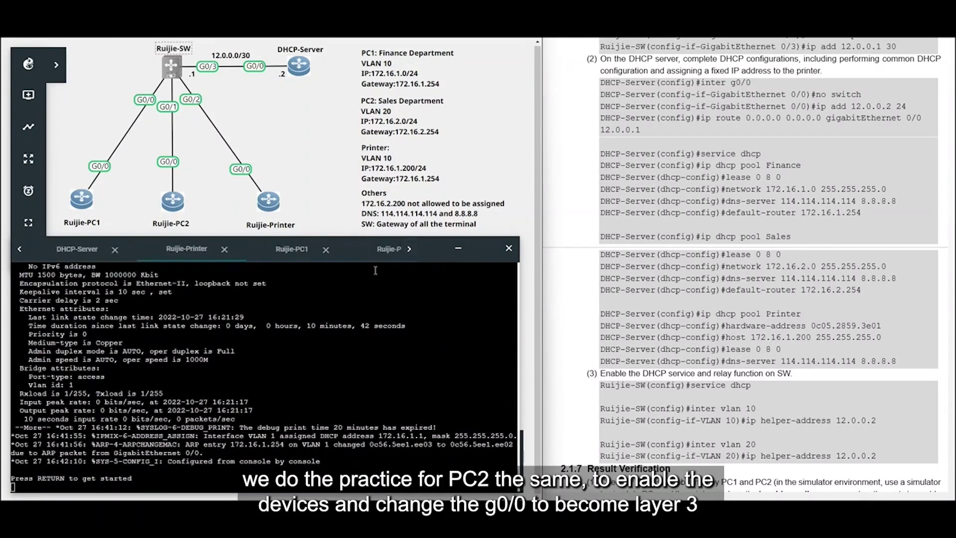
left_click(376, 252)
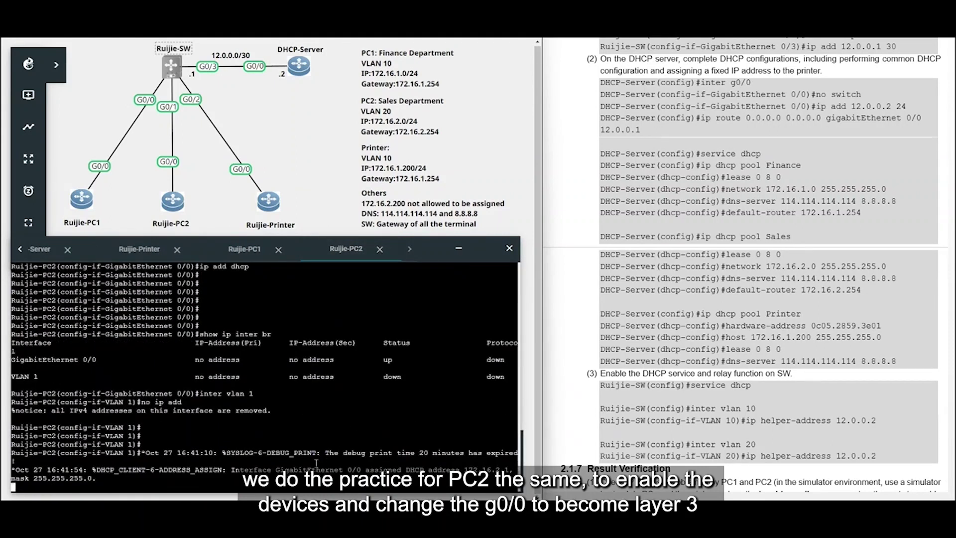
Step: Review PC2's history, marking the no switchport command and the DHCP-assigned address message
scroll(227, 426, "up", 10)
scroll(226, 425, "down", 6)
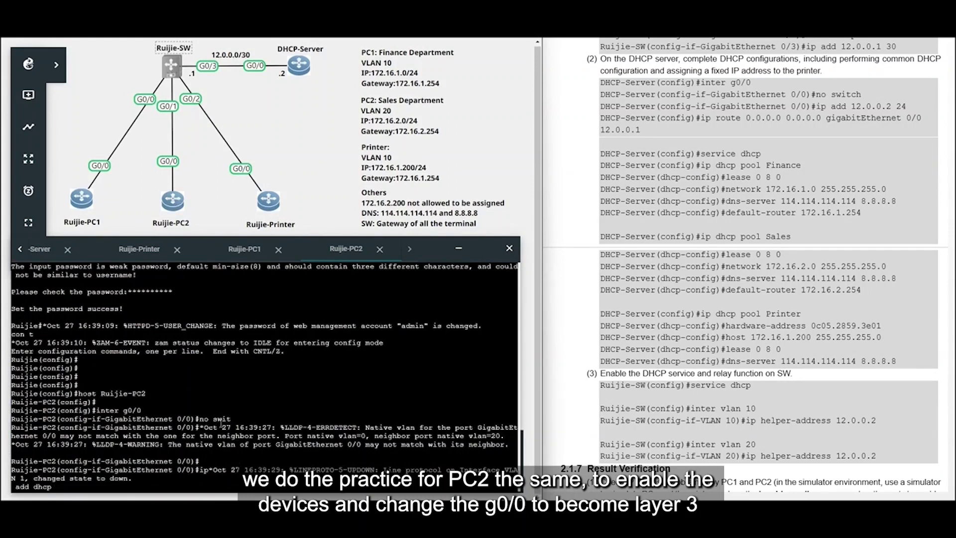
left_click_drag(240, 417, 186, 419)
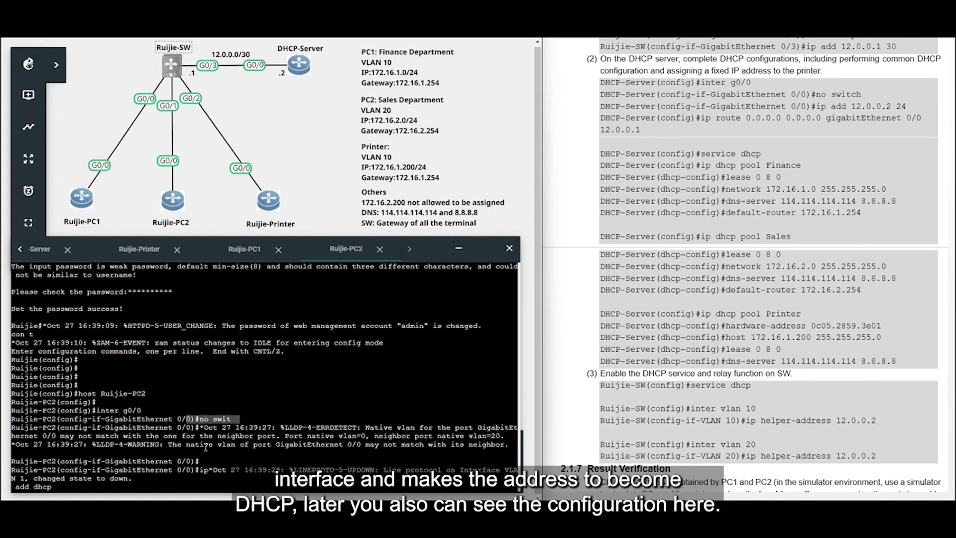
left_click(65, 488)
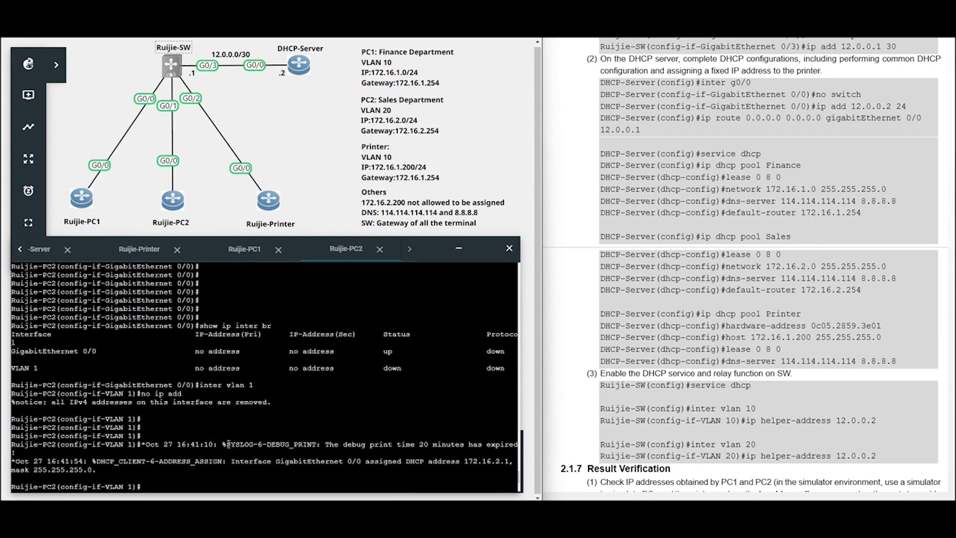
scroll(228, 444, "up", 4)
scroll(228, 443, "down", 4)
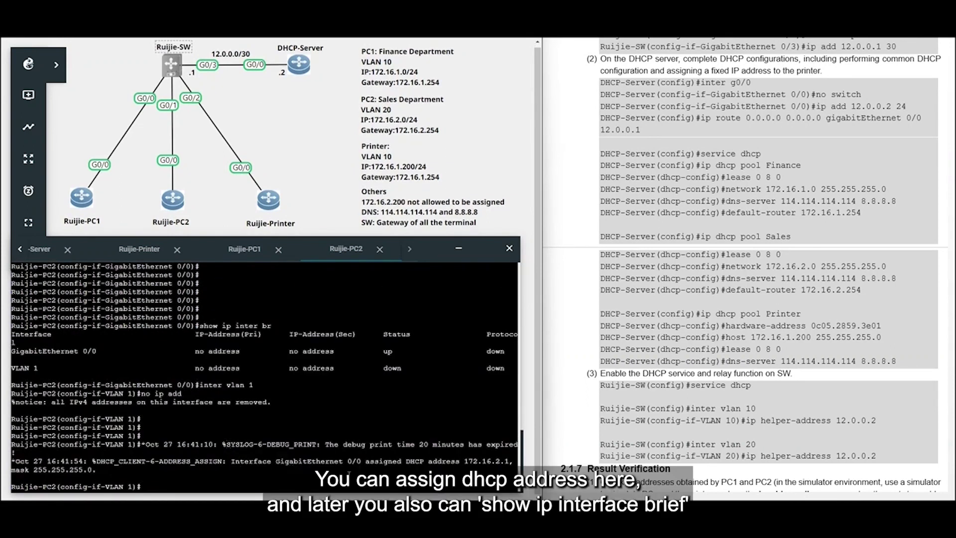
left_click_drag(365, 460, 496, 459)
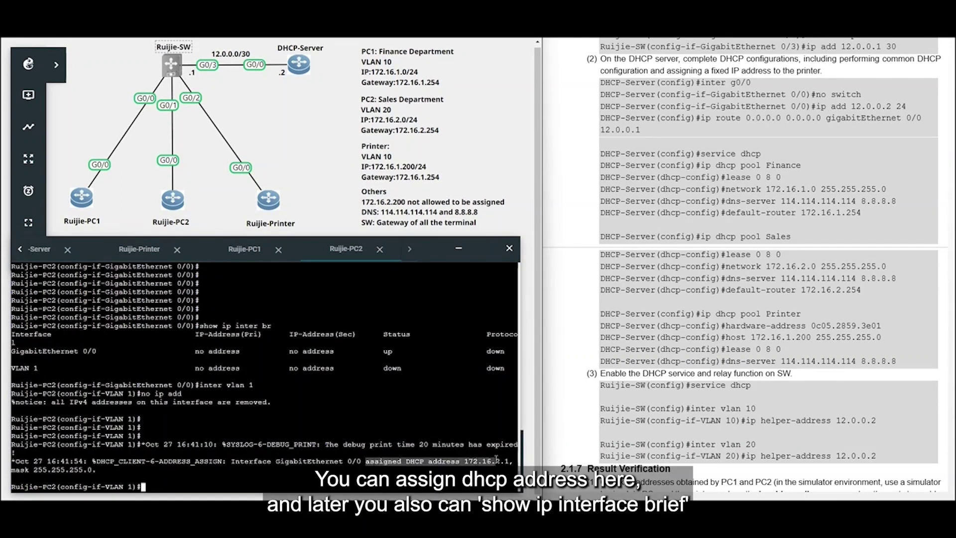
left_click(293, 479)
Step: Run 'show ip interface brief' on PC2, showing g0/0 up with 172.16.2.1/24
type("show ip inte rbr")
key("Return")
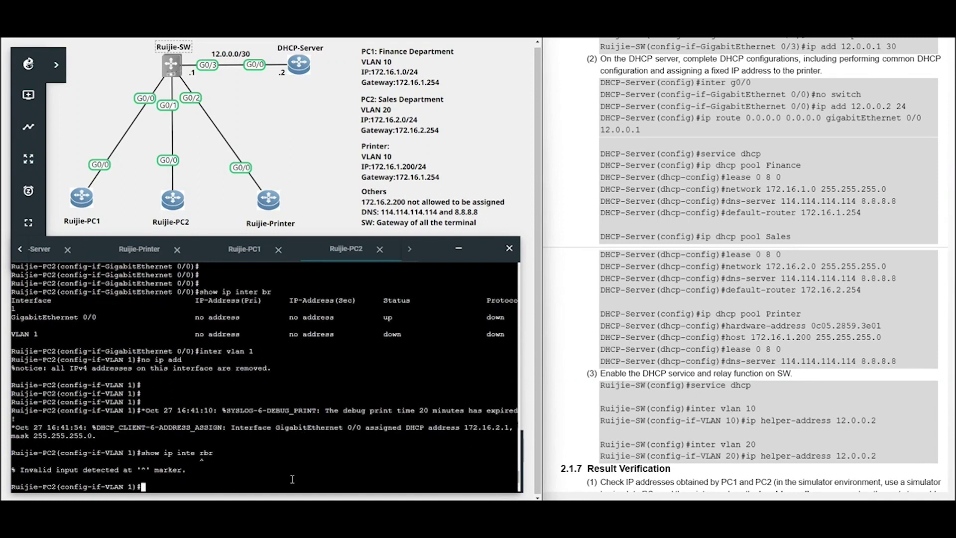
type("show")
type("ip inter br")
key("Return")
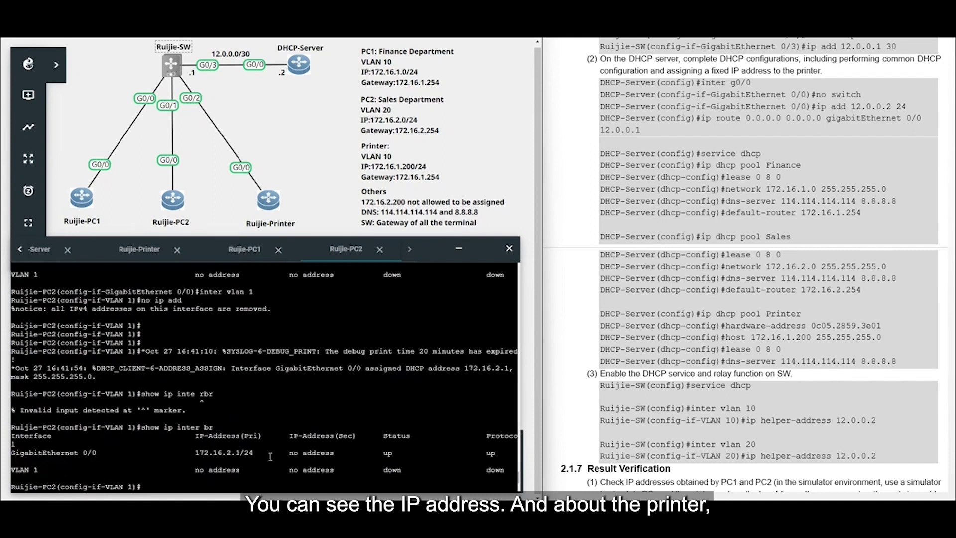
Step: In the printer console, enter enable mode and config mode, and set hostname Ruijie-Printer
left_click(141, 253)
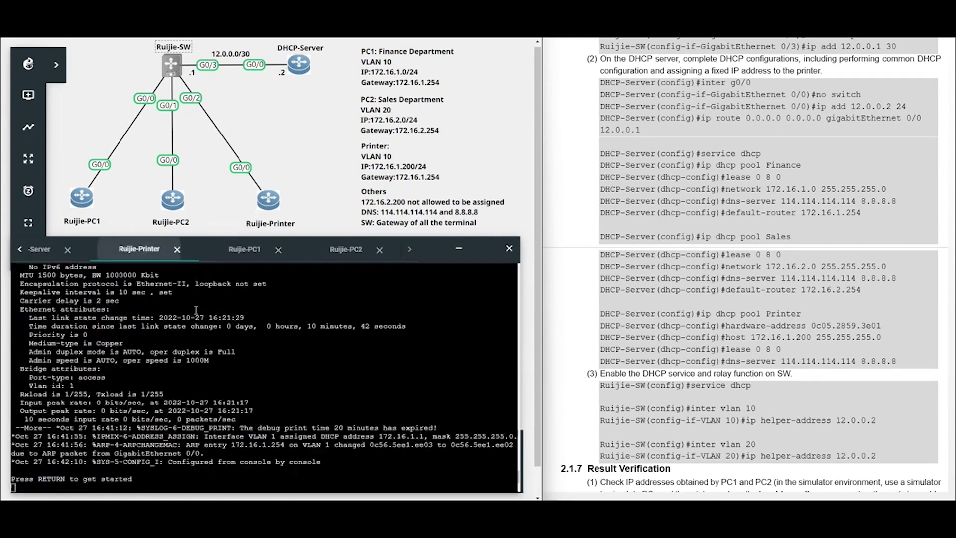
key("Return")
key("Return")
key("Return")
type("en")
key("Return")
type("********")
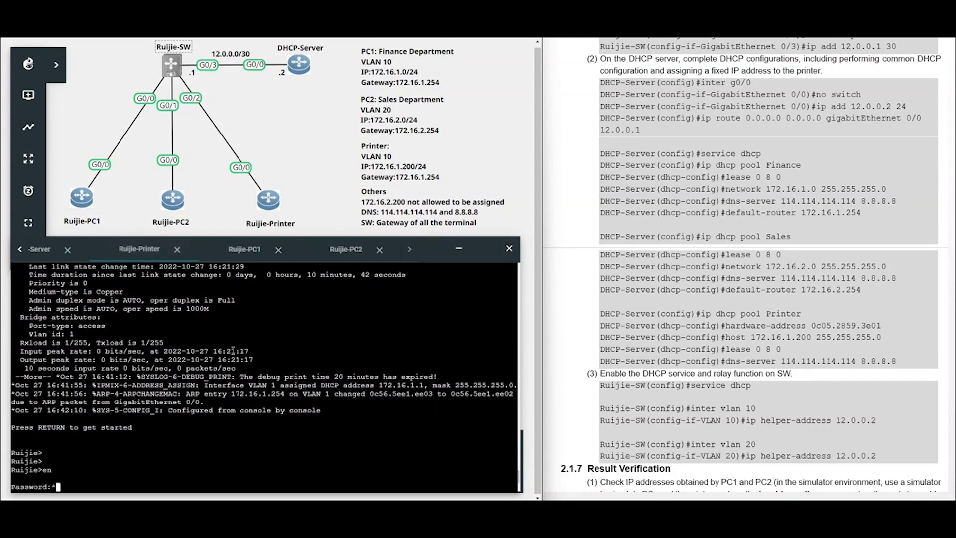
type("**")
key("Return")
type("con t")
key("Return")
type("host Ruijie")
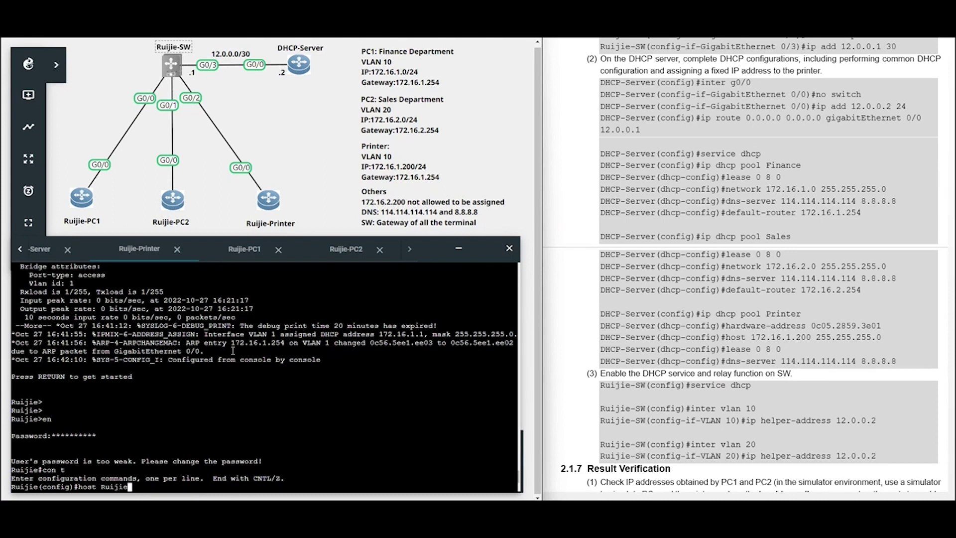
type("-Printer")
key("Return")
key("Return")
key("Return")
Step: Remove the IP address from interface VLAN 1 on the printer
type("inter vlan 1")
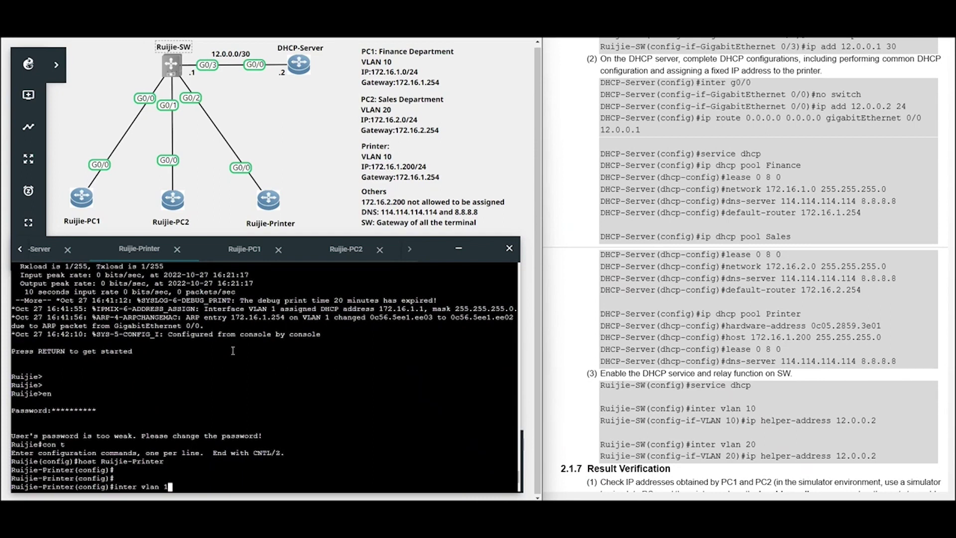
key("Return")
type("no")
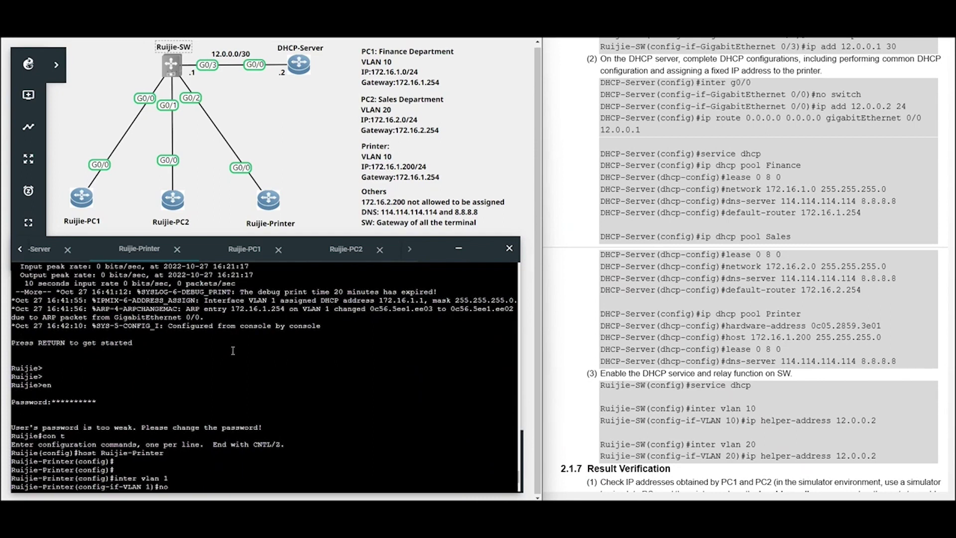
type(" ip add")
key("Return")
Step: Make the printer's g0/0 a routed DHCP-client port, receiving reserved address 172.16.1.200
type("inter(config-if-VLAN 1)#i")
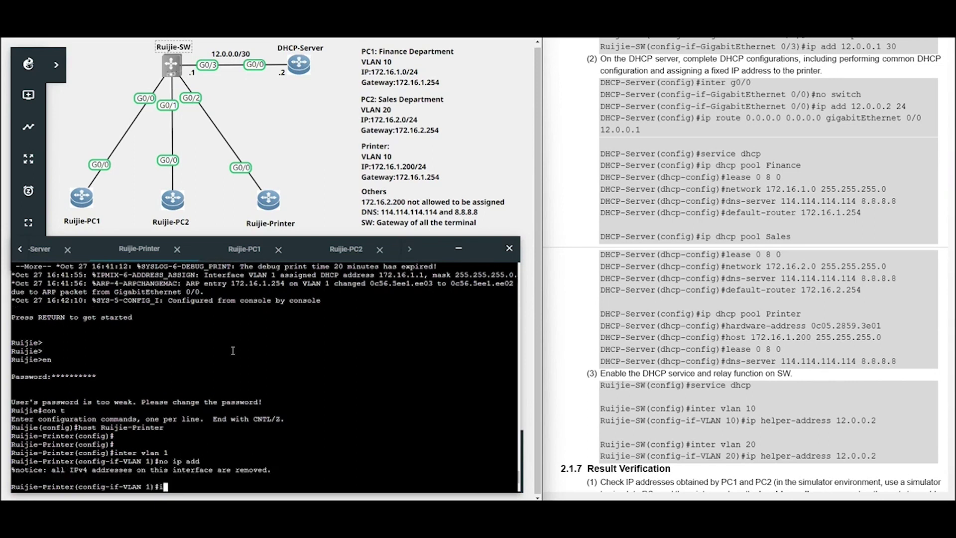
type("r g0/0/")
key("BackSpace")
key("Return")
type("n")
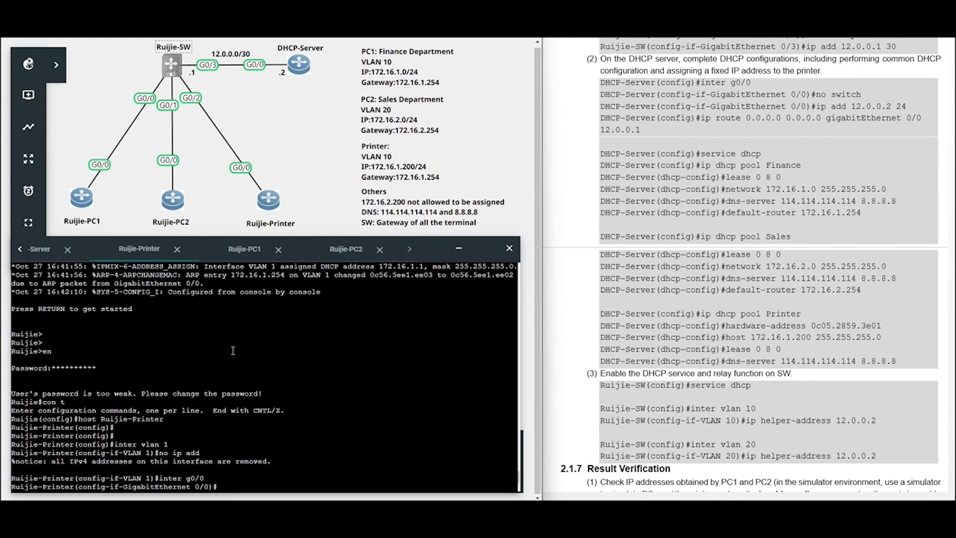
type("o swit")
key("Return")
key("Return")
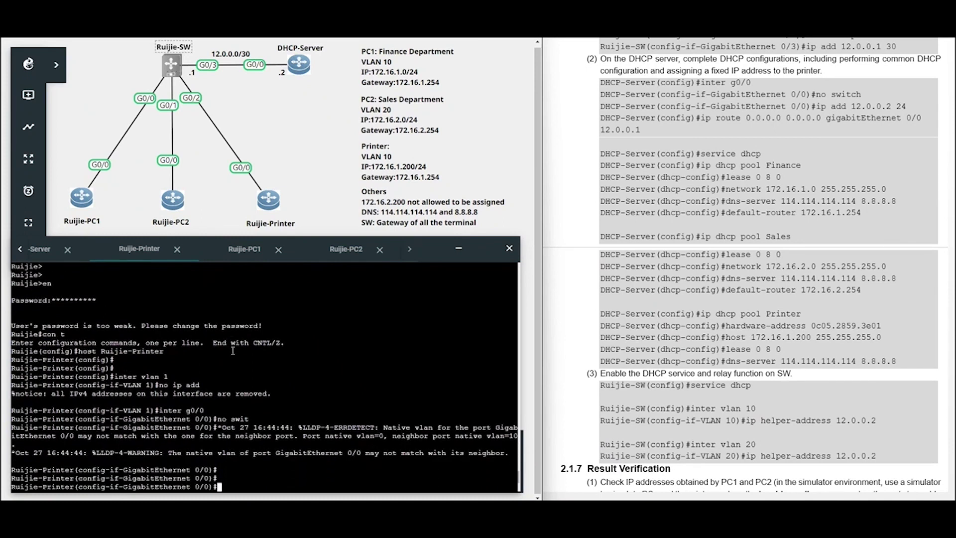
type("ip add")
key("Tab")
type("dh")
key("Tab")
key("Return")
key("Return")
key("Return")
key("Return")
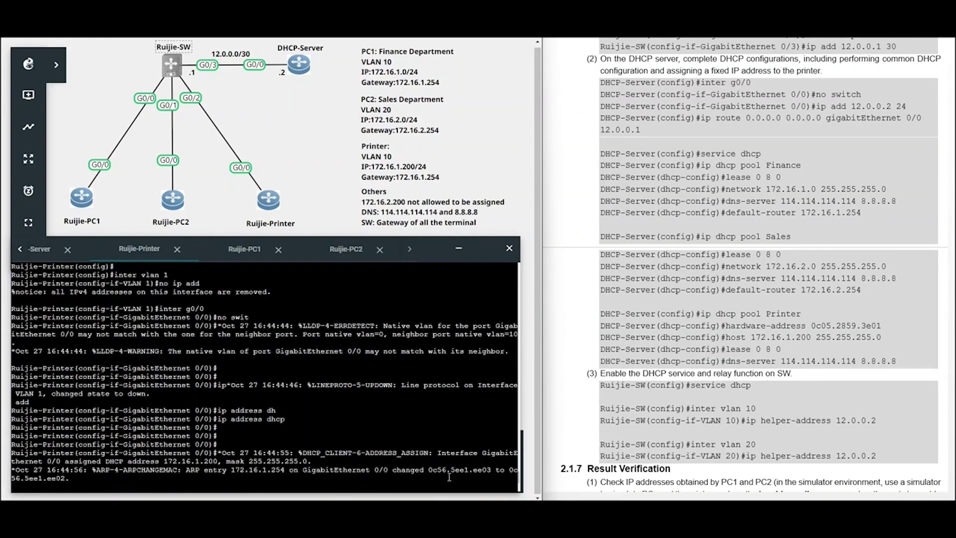
left_click_drag(356, 453, 248, 462)
Step: Open the DHCP-Server node's console from the topology
scroll(881, 360, "down", 6)
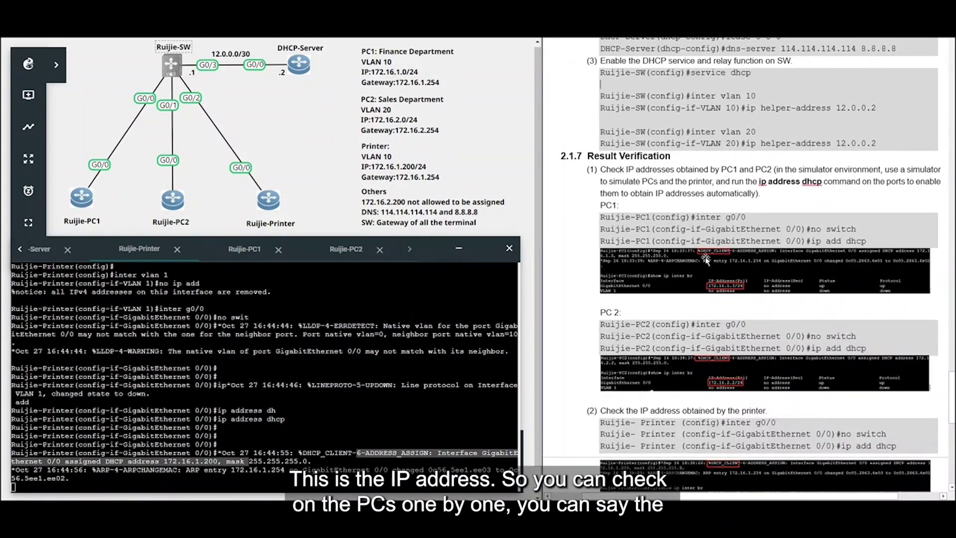
scroll(724, 291, "down", 5)
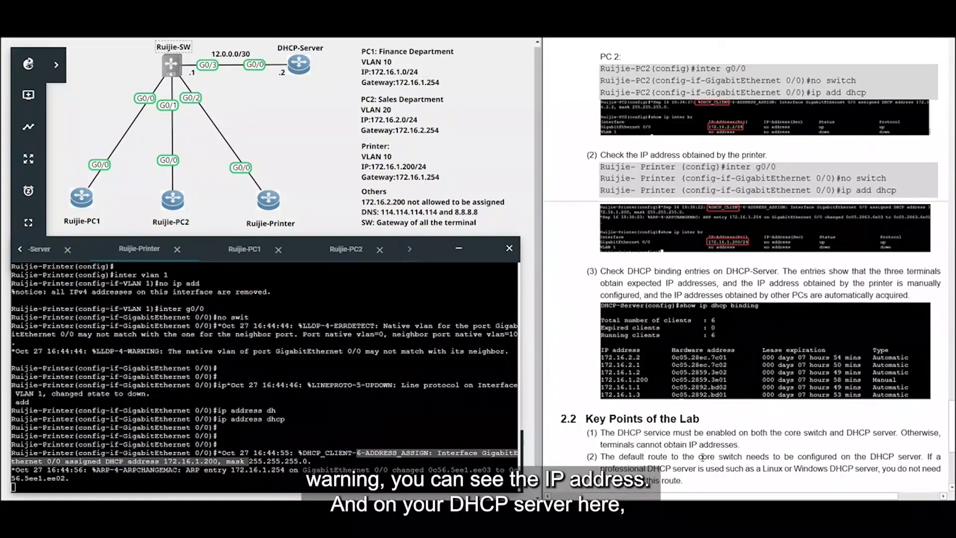
right_click(294, 66)
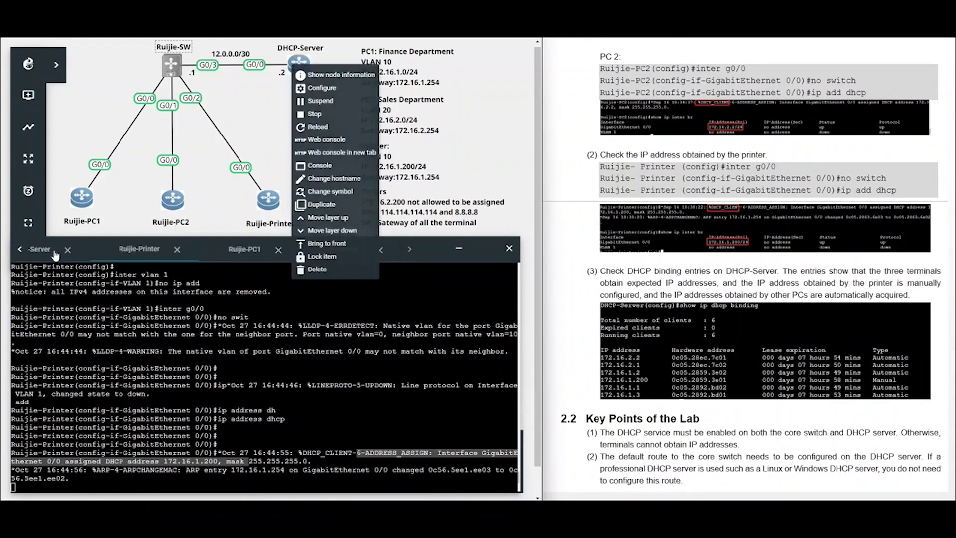
left_click(55, 255)
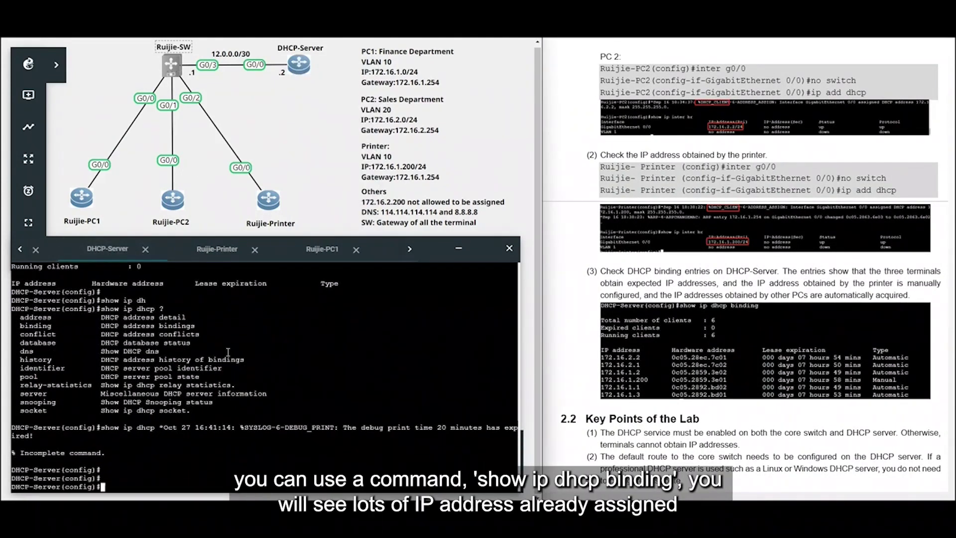
Step: Run 'show ip dhcp binding' on the DHCP-Server with Tab completion
type("show ip dh")
key("Tab")
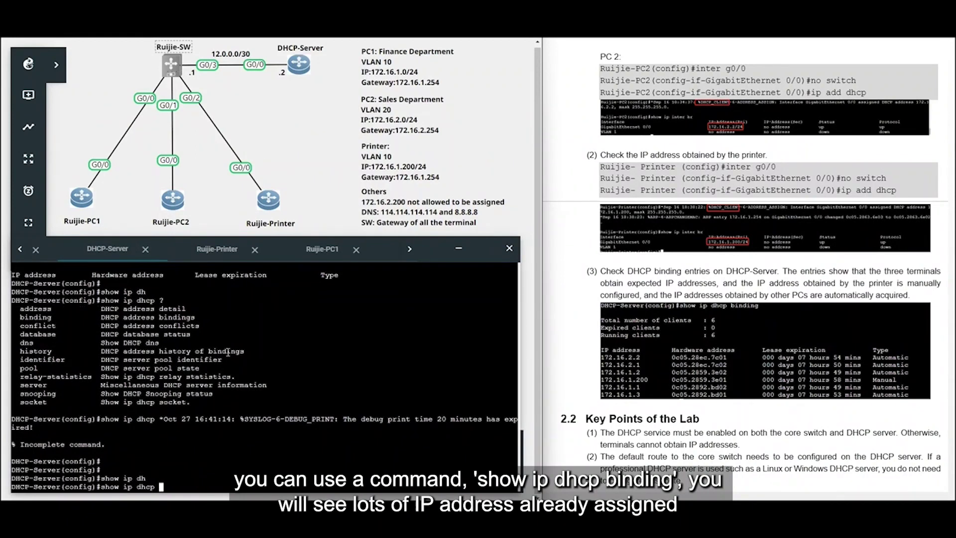
type("b")
key("Tab")
key("Return")
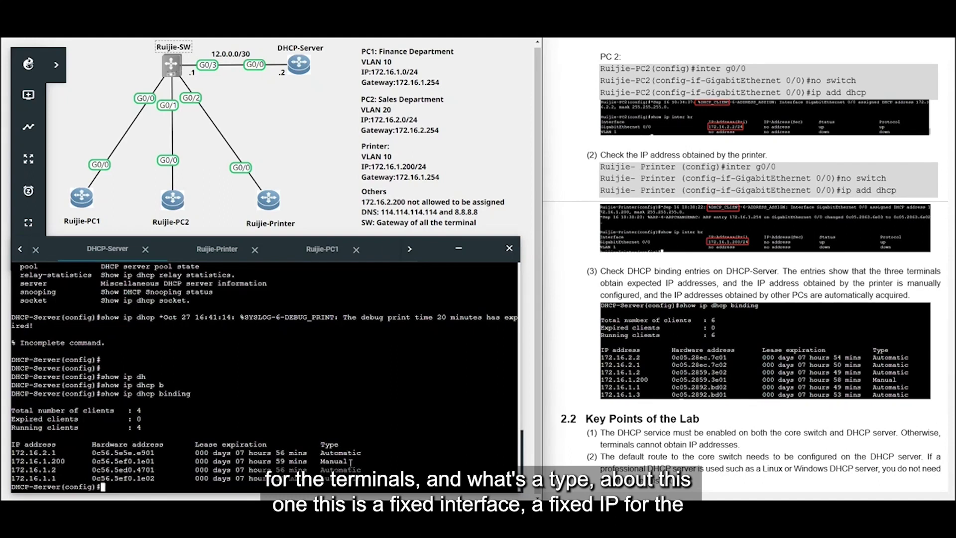
Step: Highlight the printer's Manual 172.16.1.200 entry and the Automatic rows in the binding table
left_click_drag(356, 461, 10, 464)
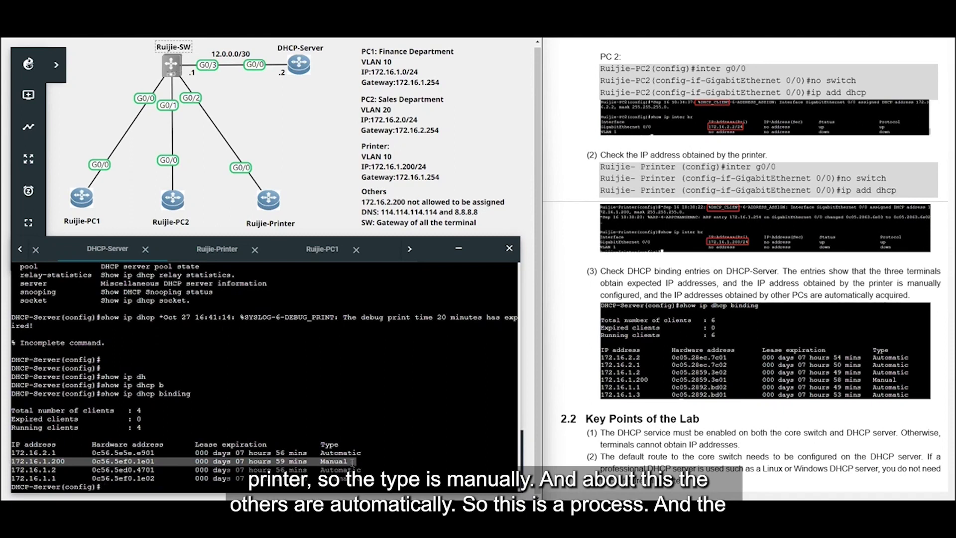
left_click_drag(348, 478, 314, 454)
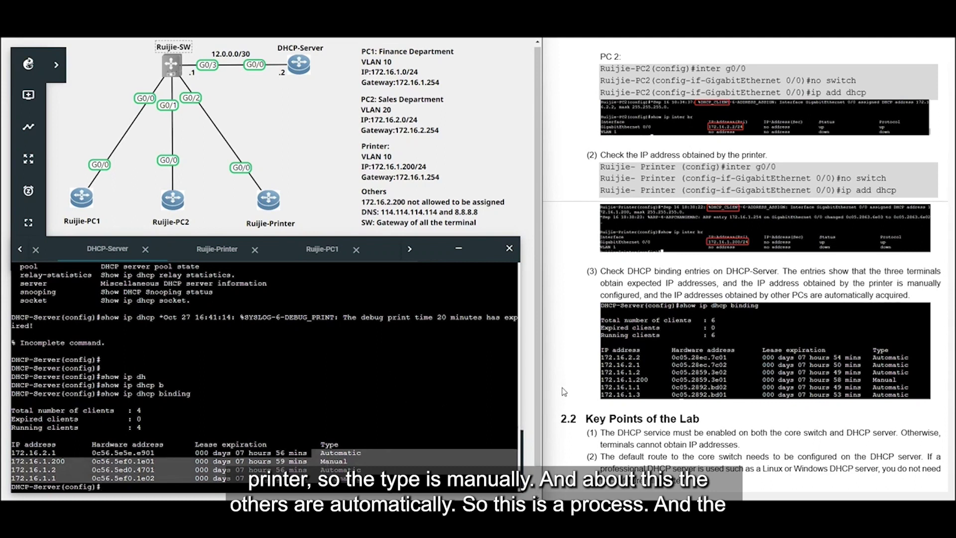
scroll(648, 369, "down", 2)
scroll(650, 370, "down", 2)
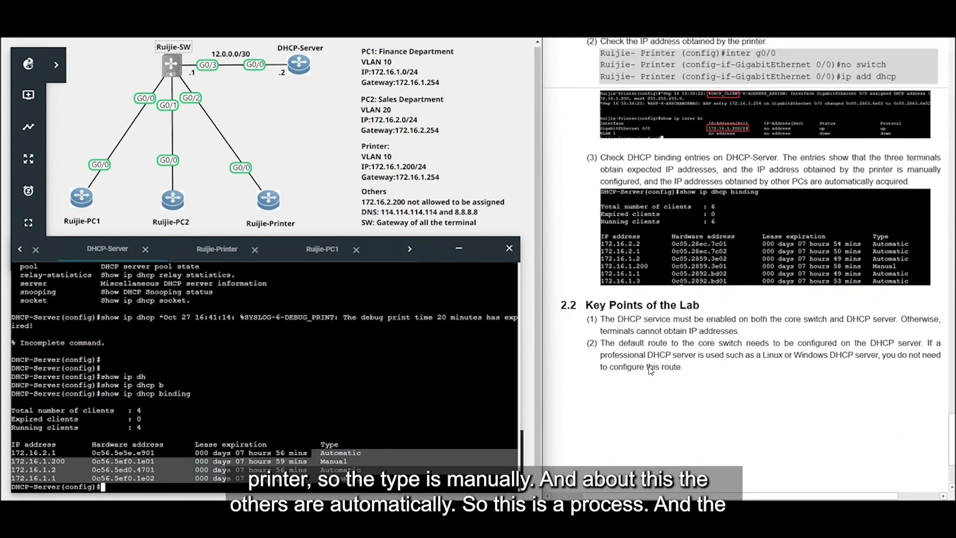